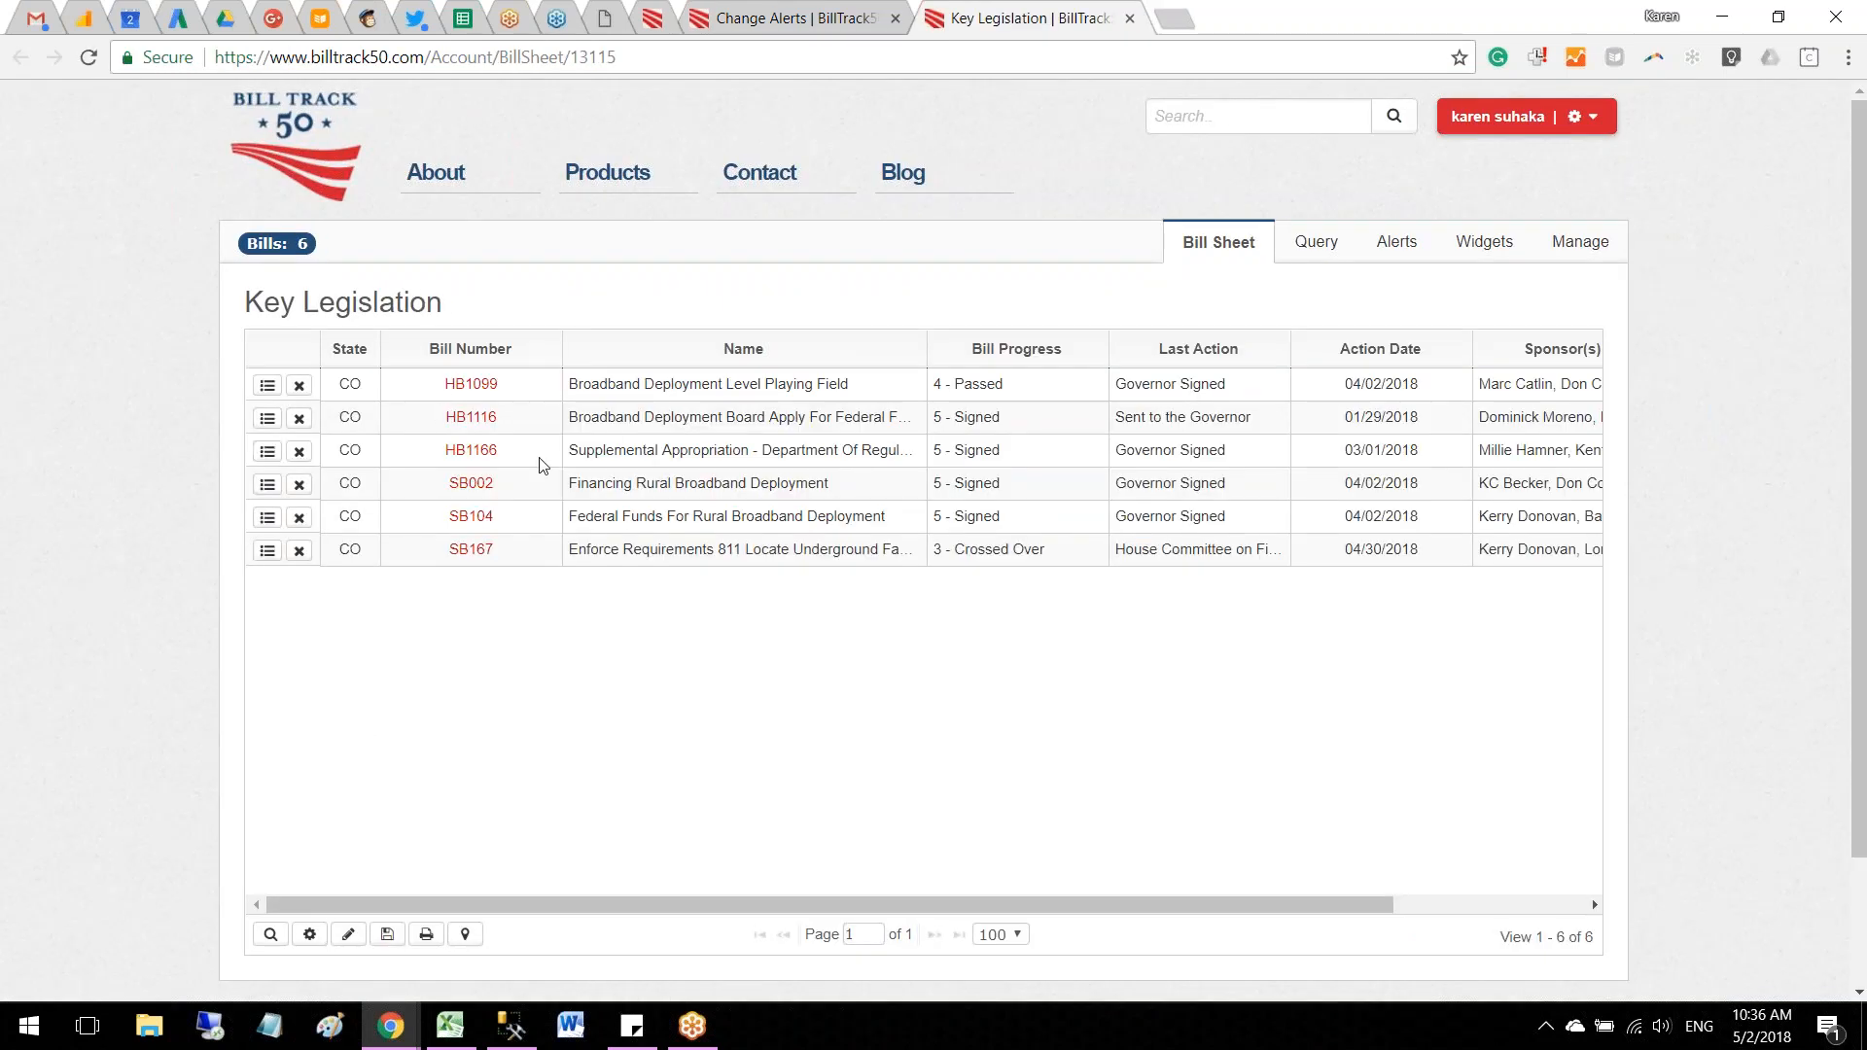
Step: Open the existing bill sheet template for editing from the bill template management page
drag(717, 897, 676, 873)
drag(918, 903, 1158, 907)
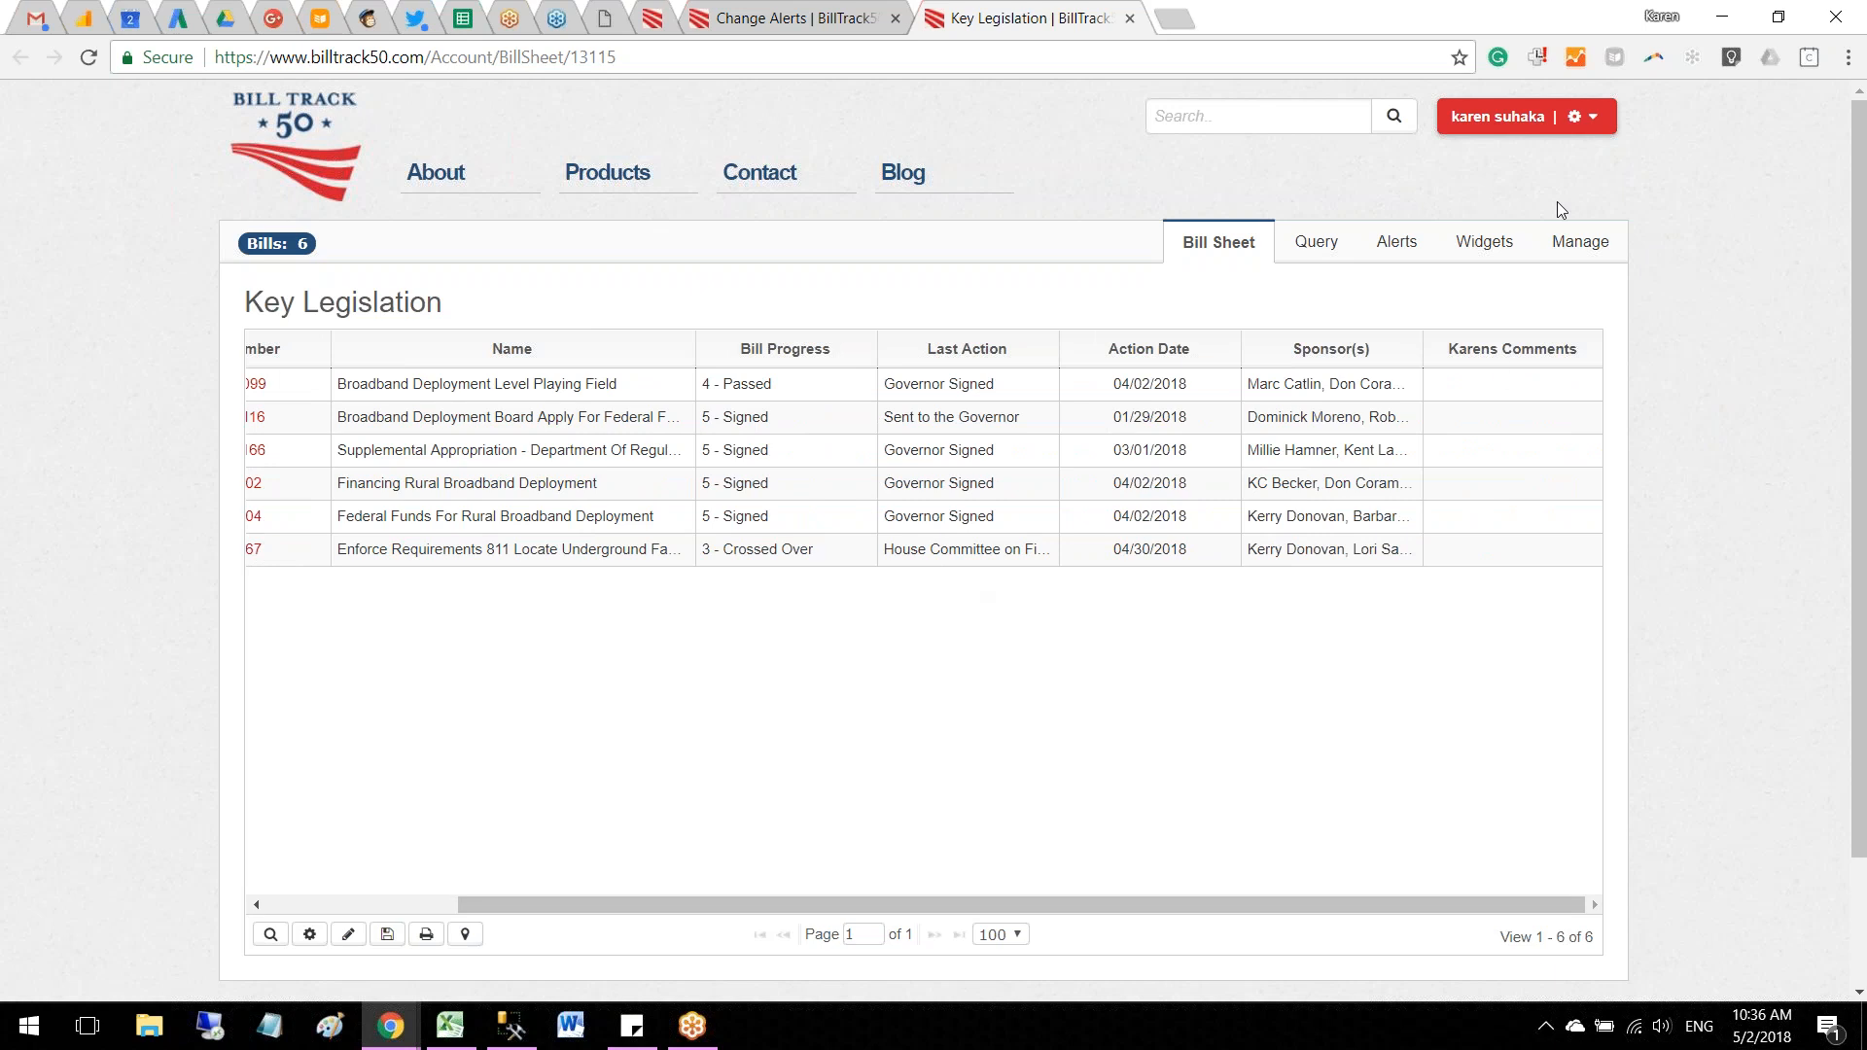
click(1591, 119)
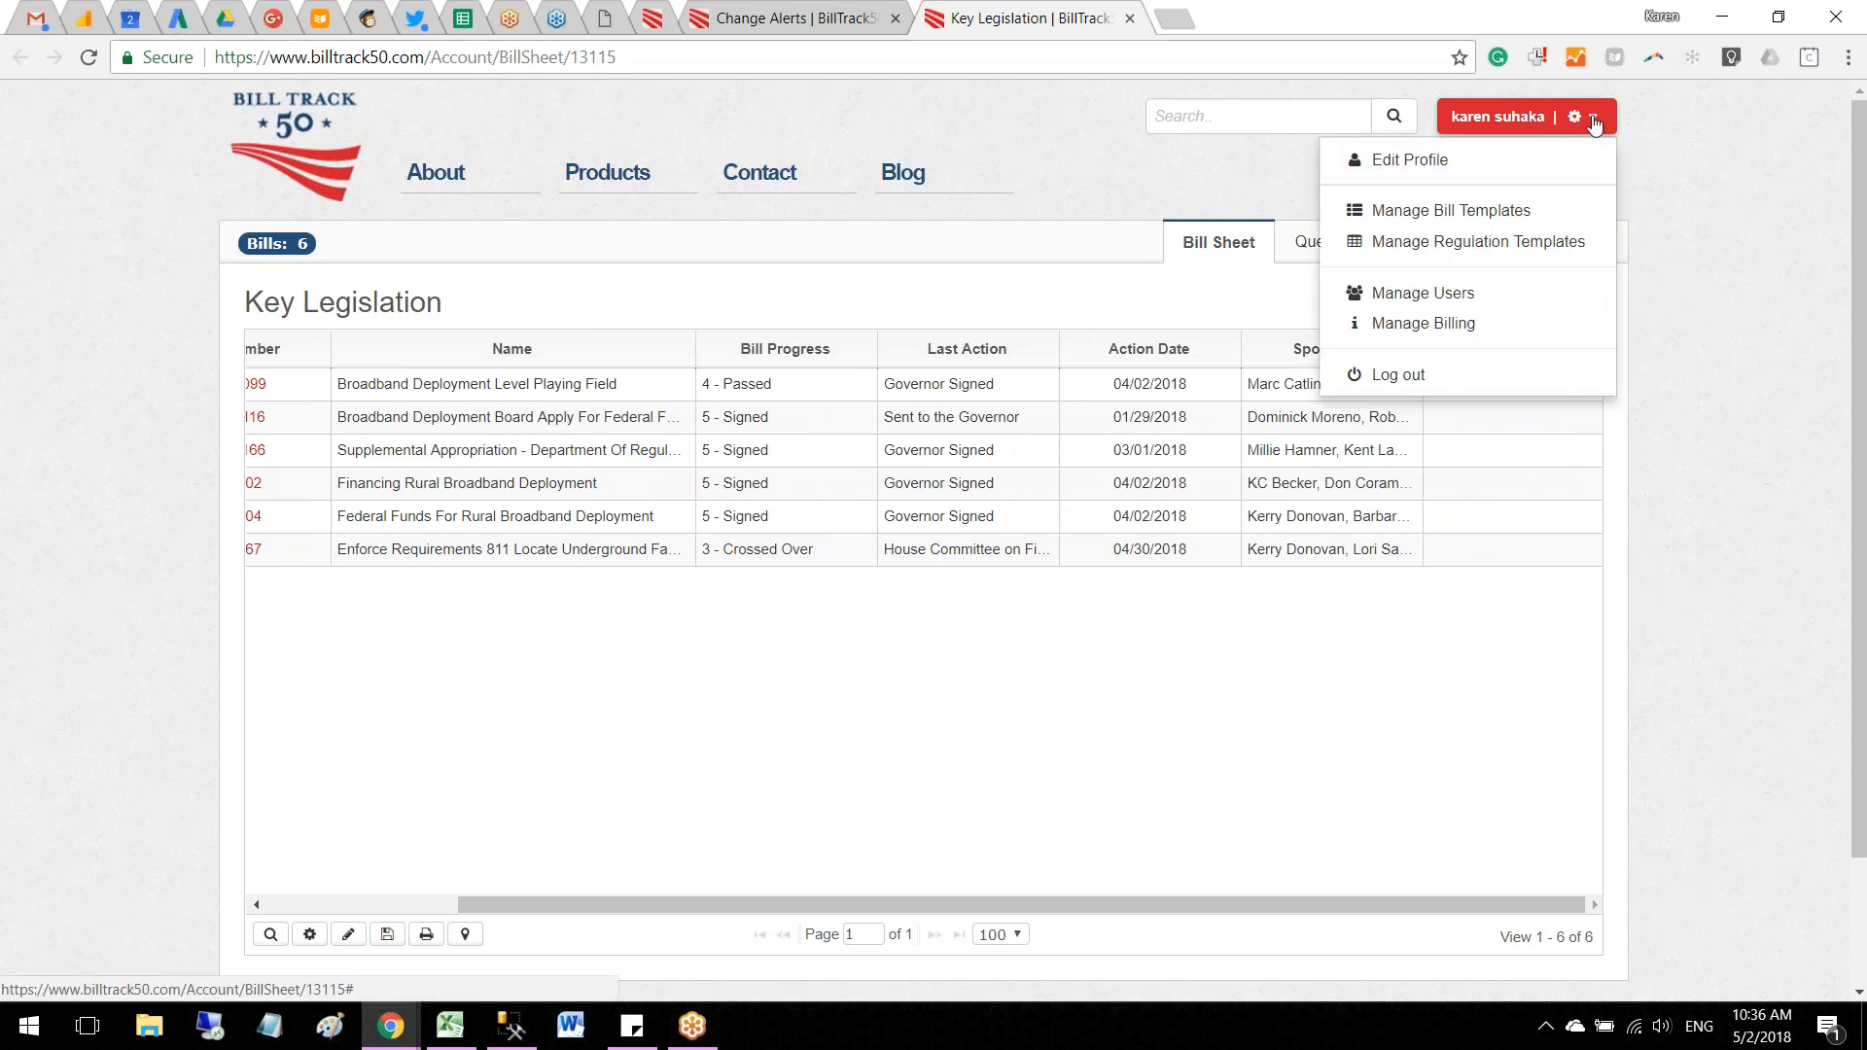
click(1465, 215)
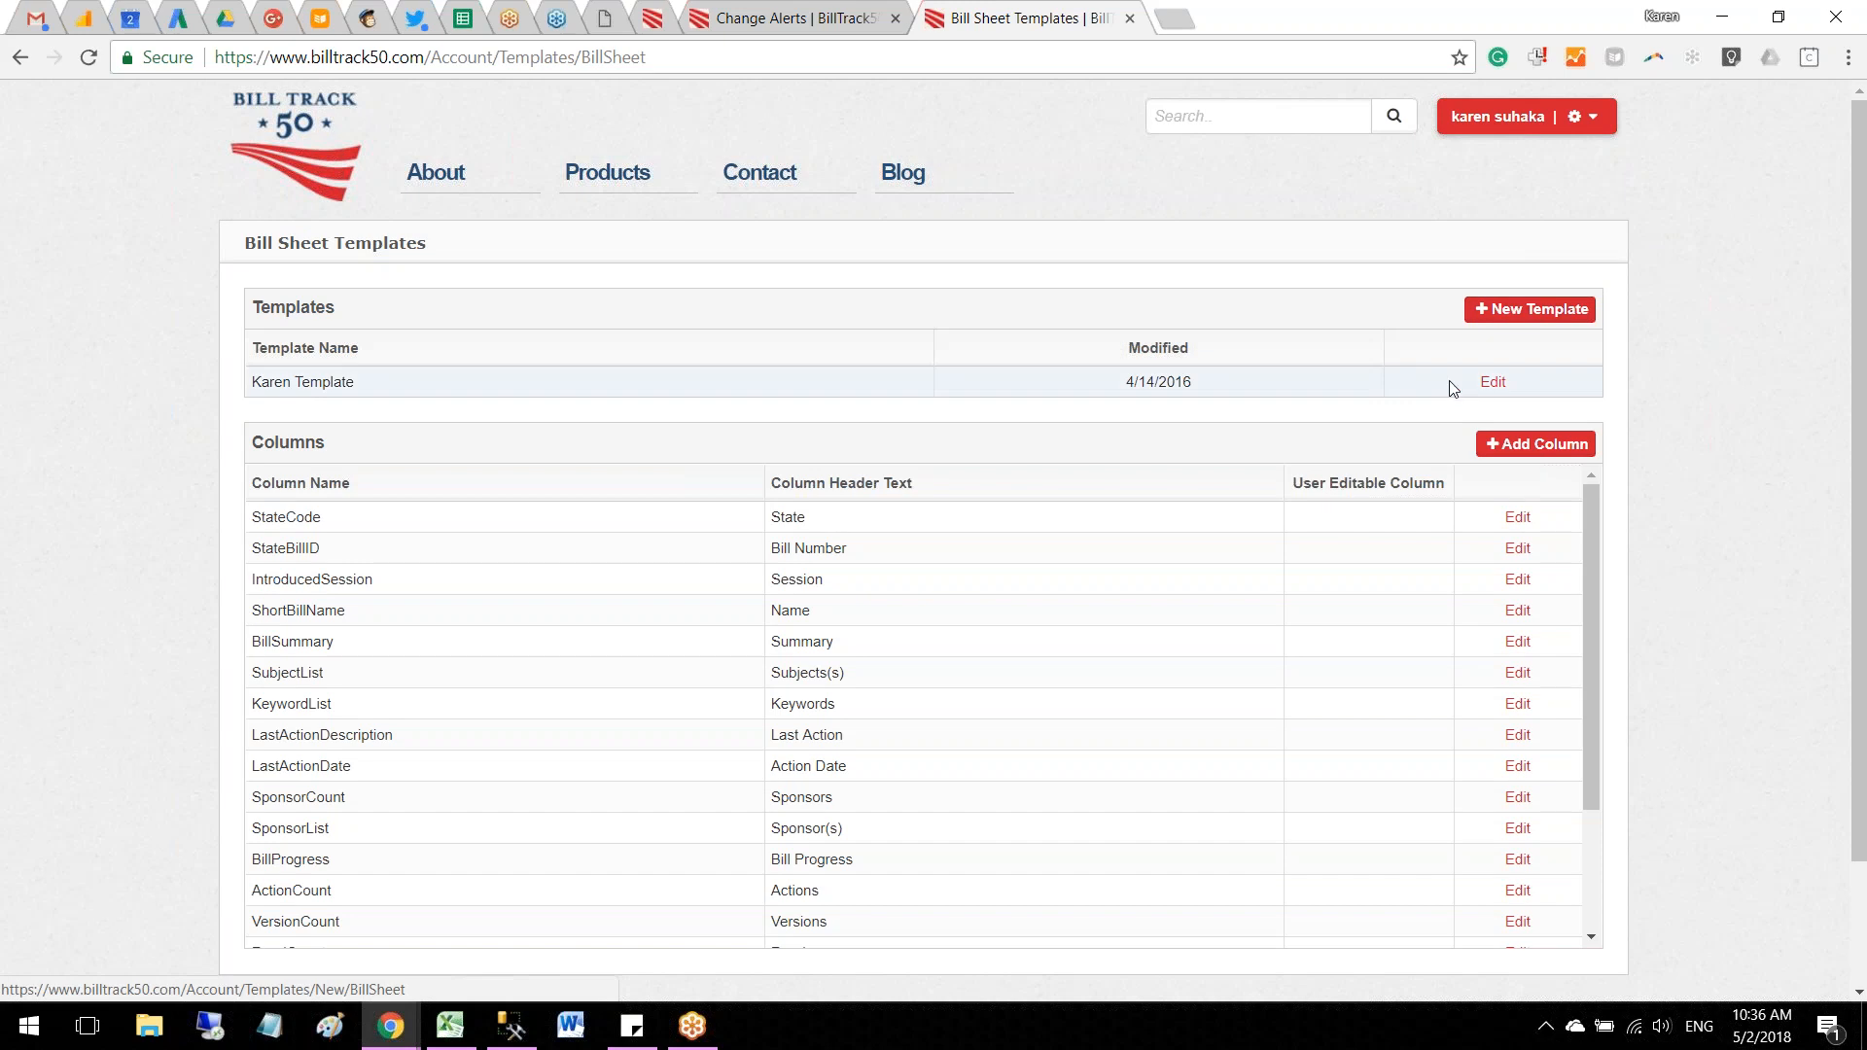
click(1487, 382)
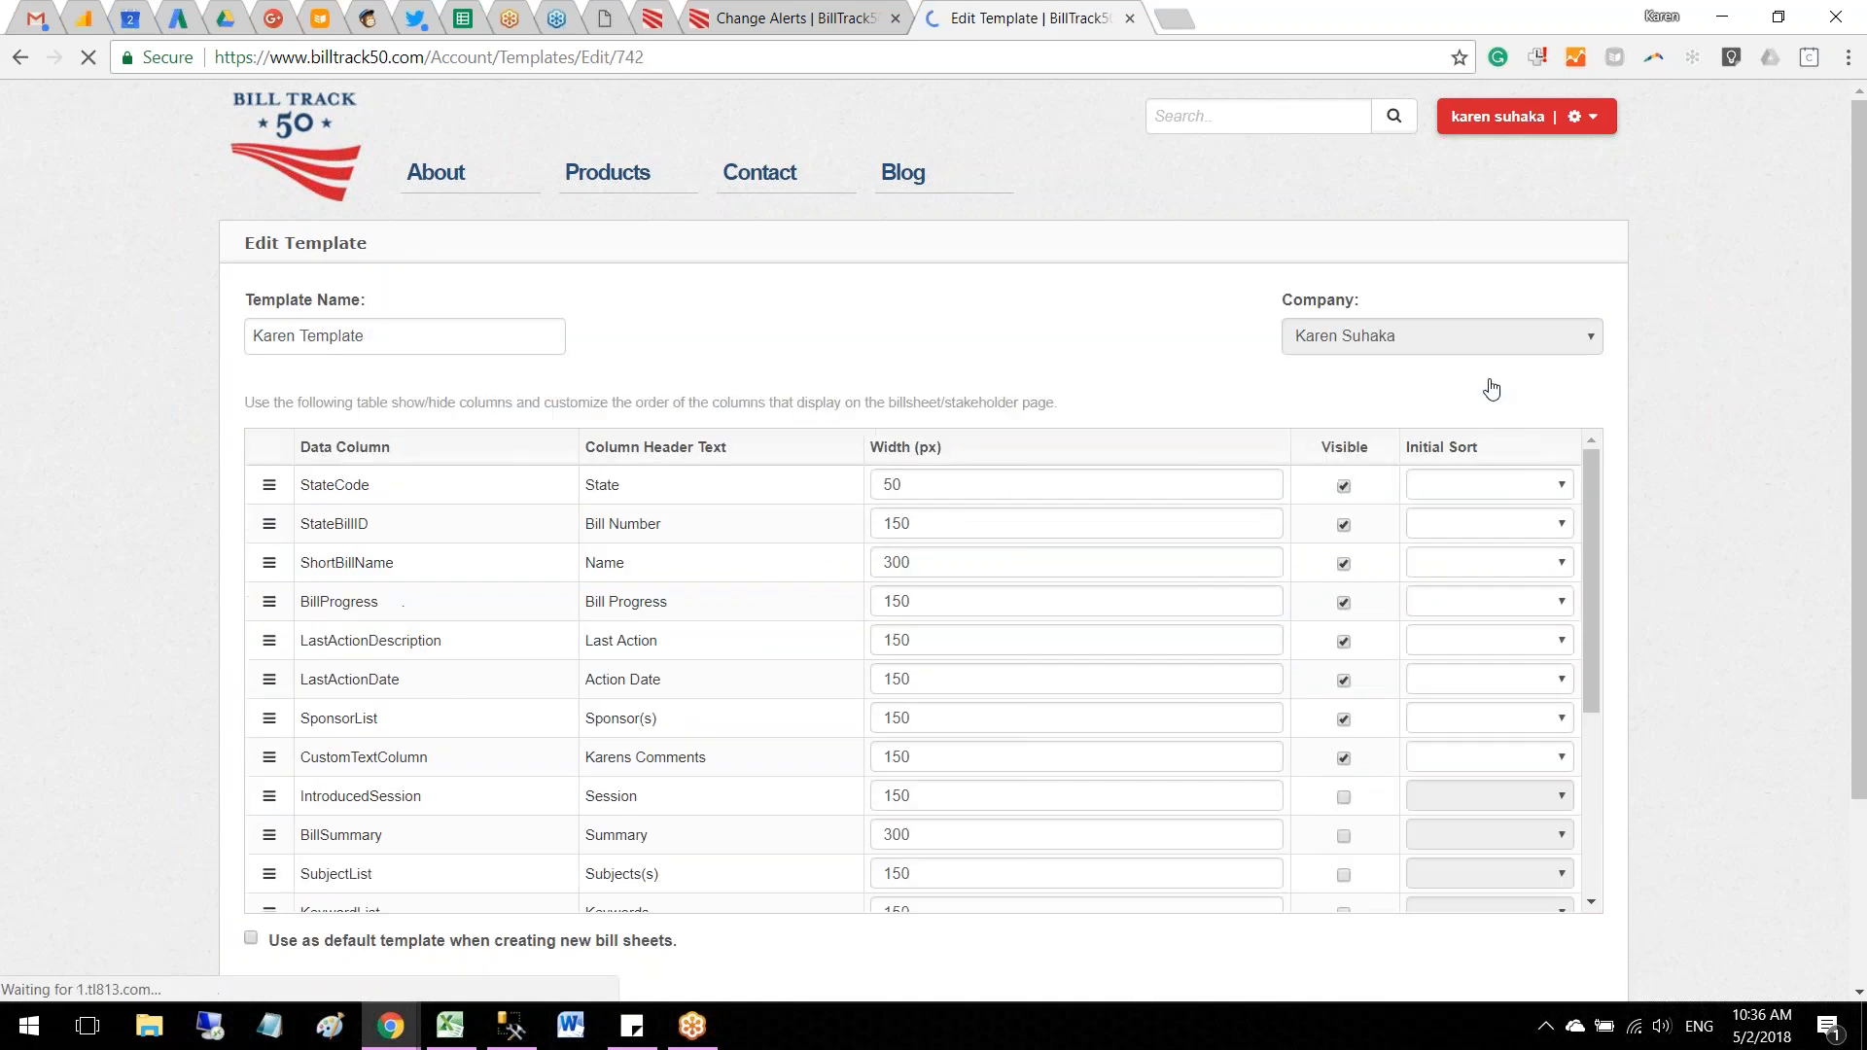
Step: Make the PositionColumn data column visible in the template and save the template
scroll(1001, 783, down, 4)
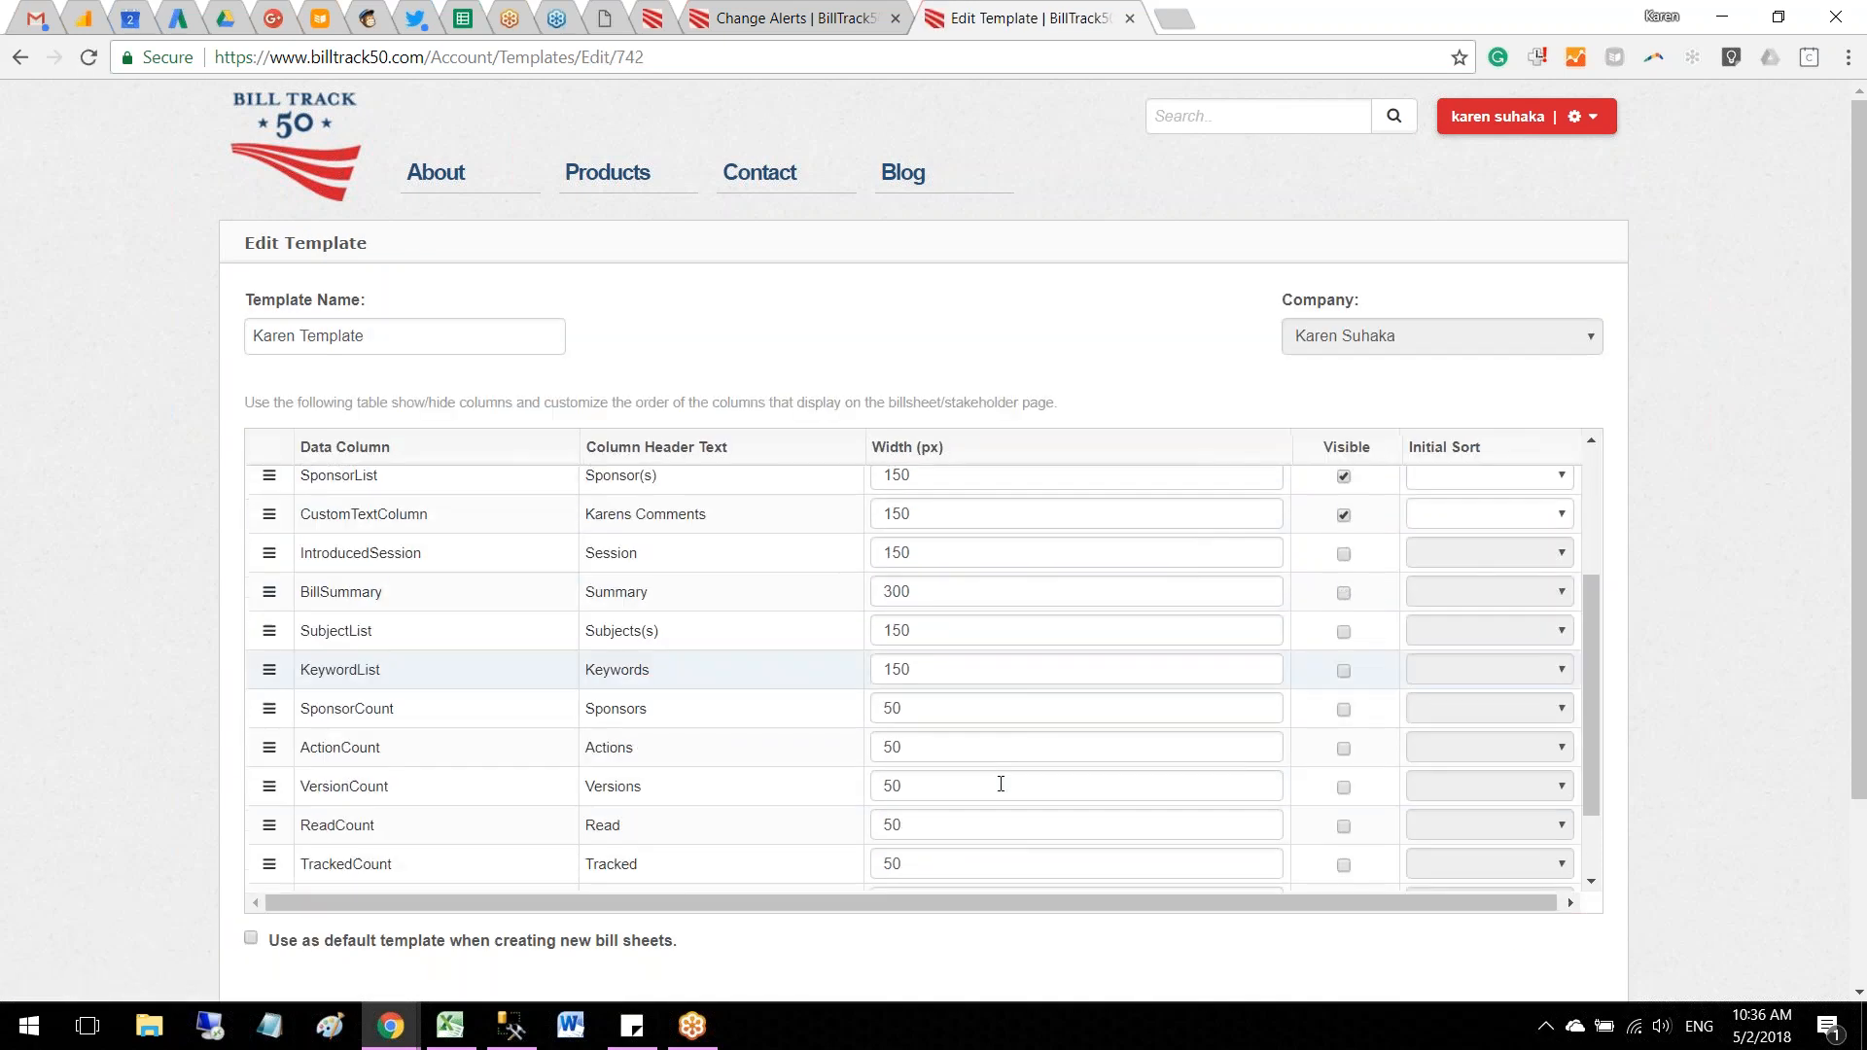
click(1344, 837)
scroll(1709, 741, down, 3)
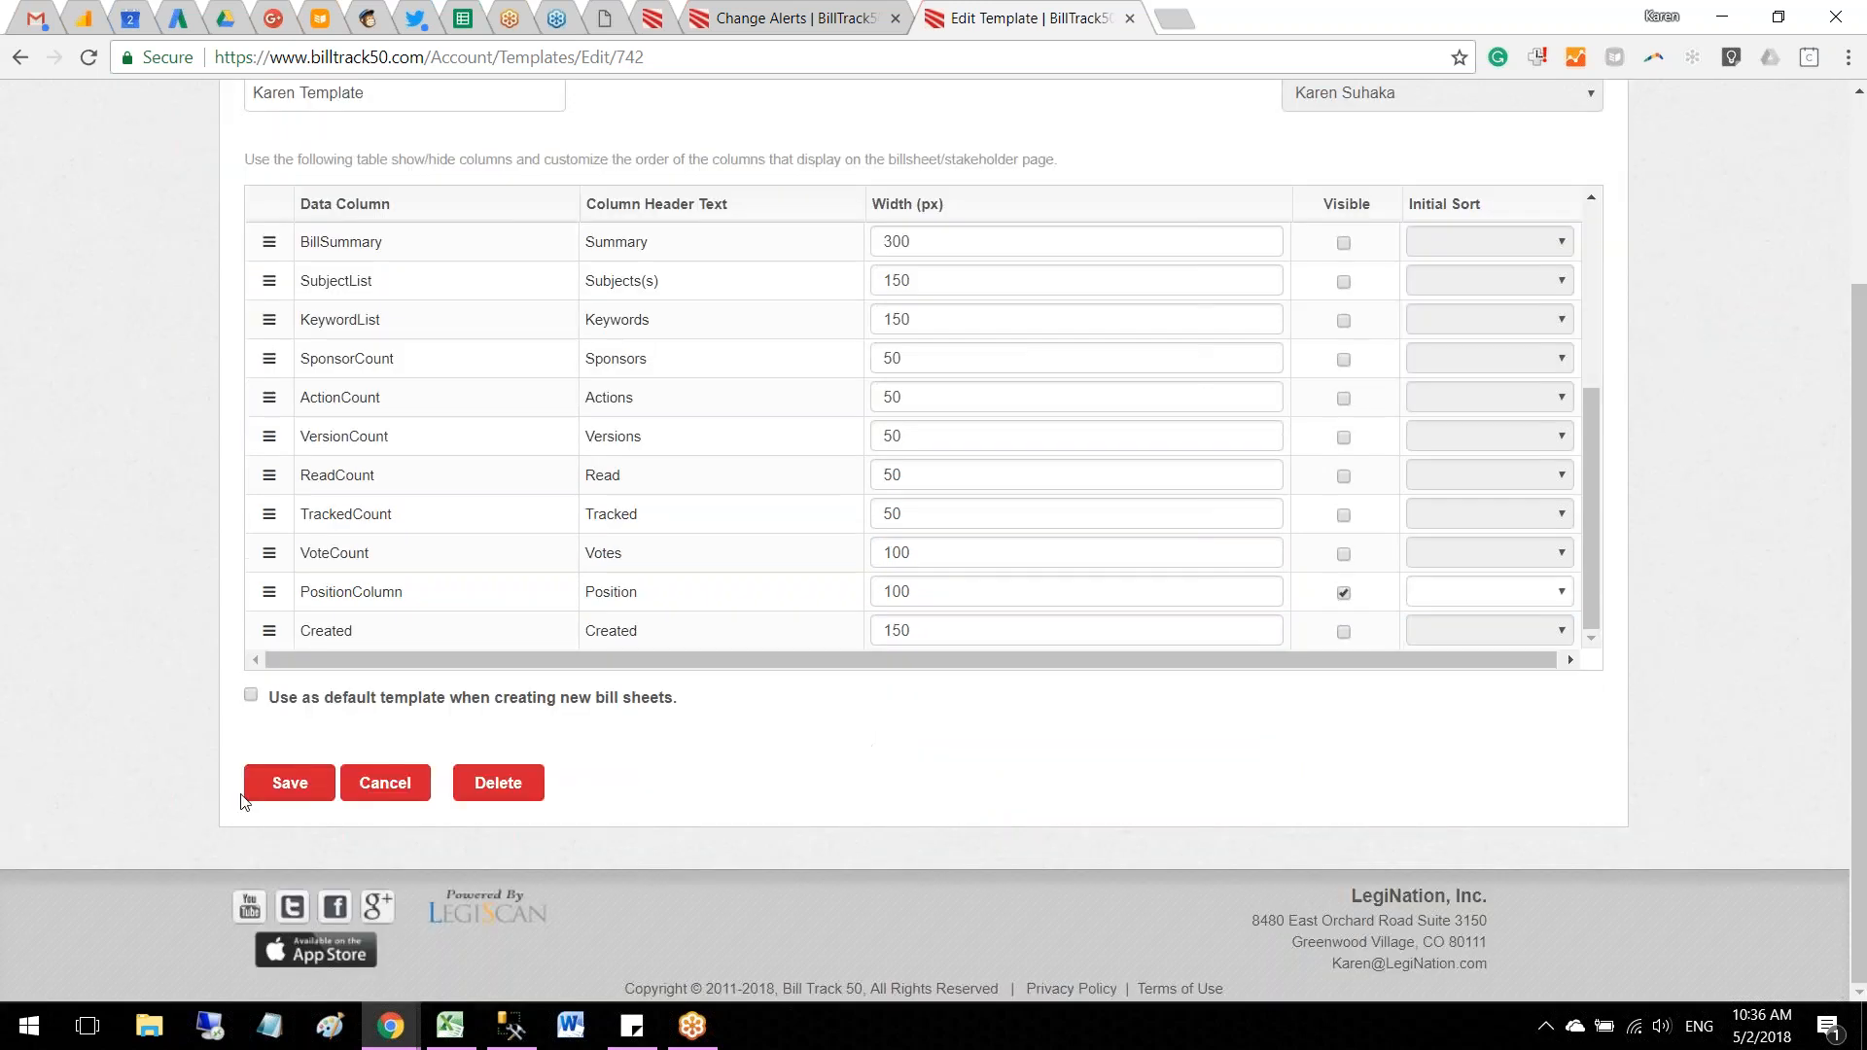
click(290, 783)
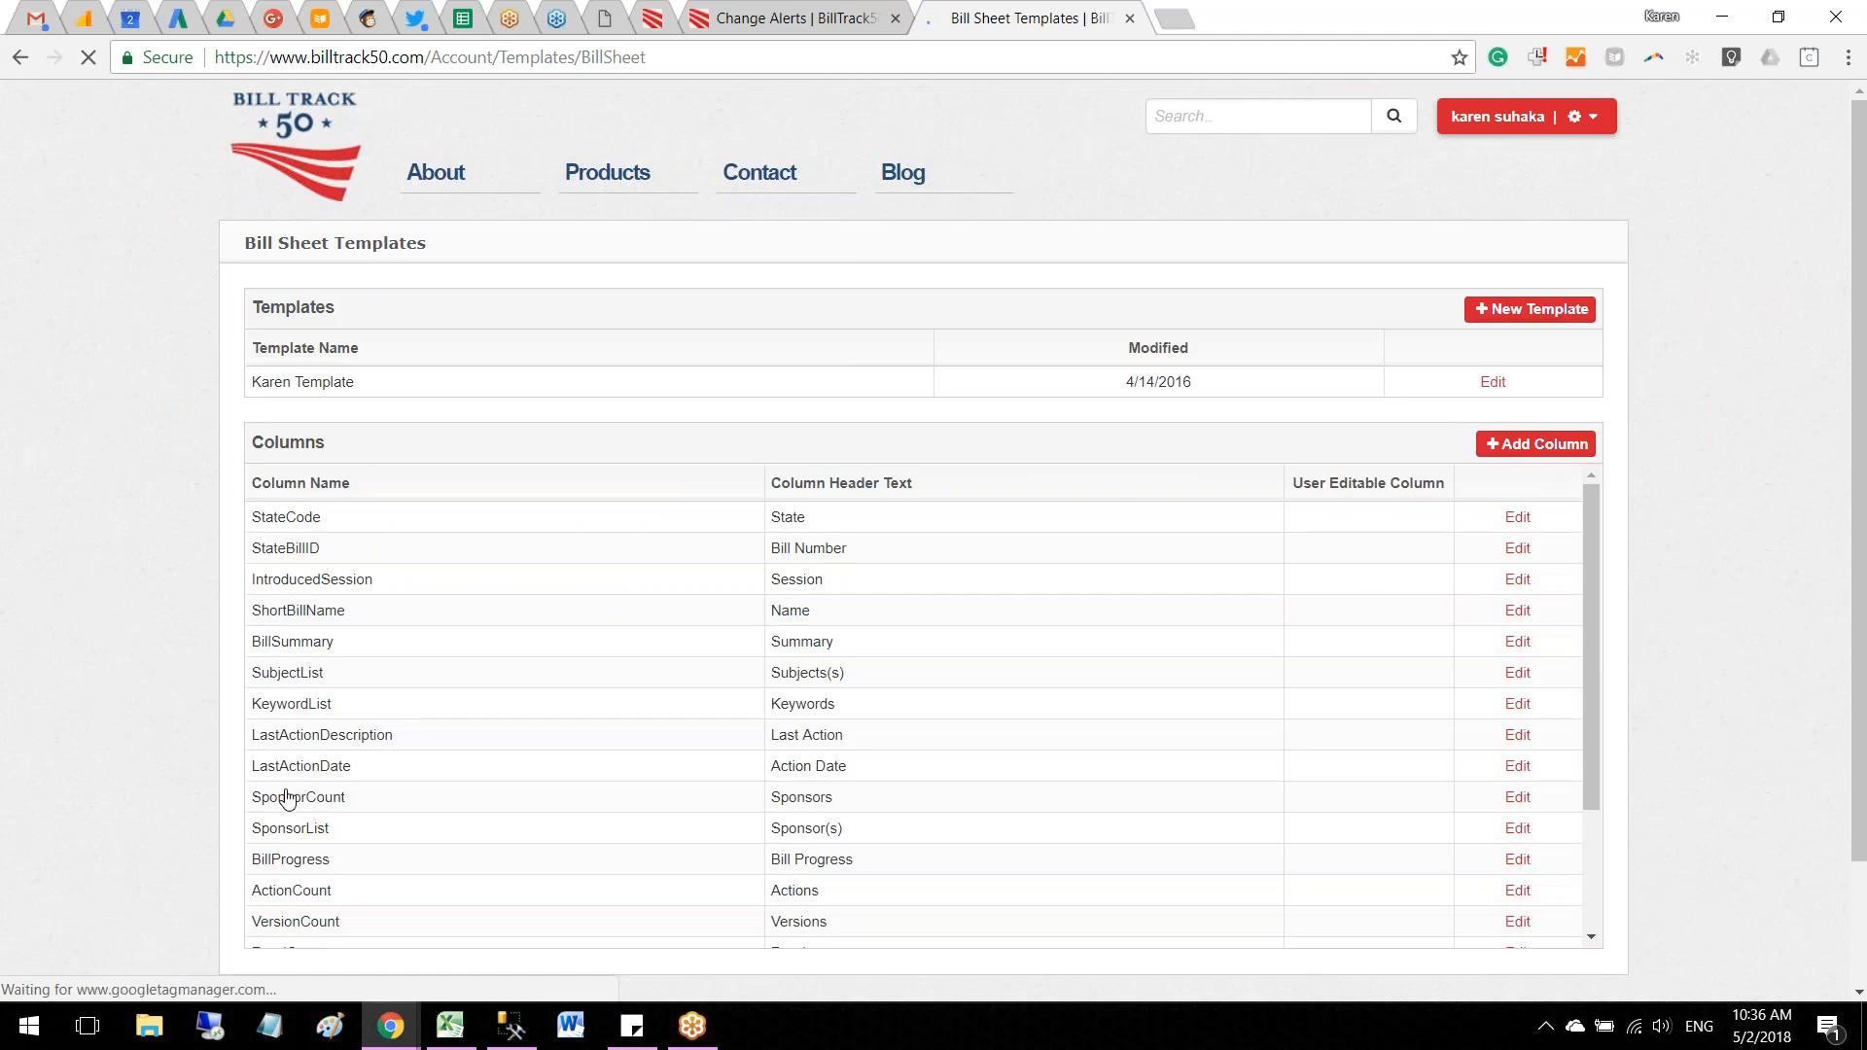
Step: Close the templates page and reopen the Key Legislation bill sheet to show its last columns
click(1129, 18)
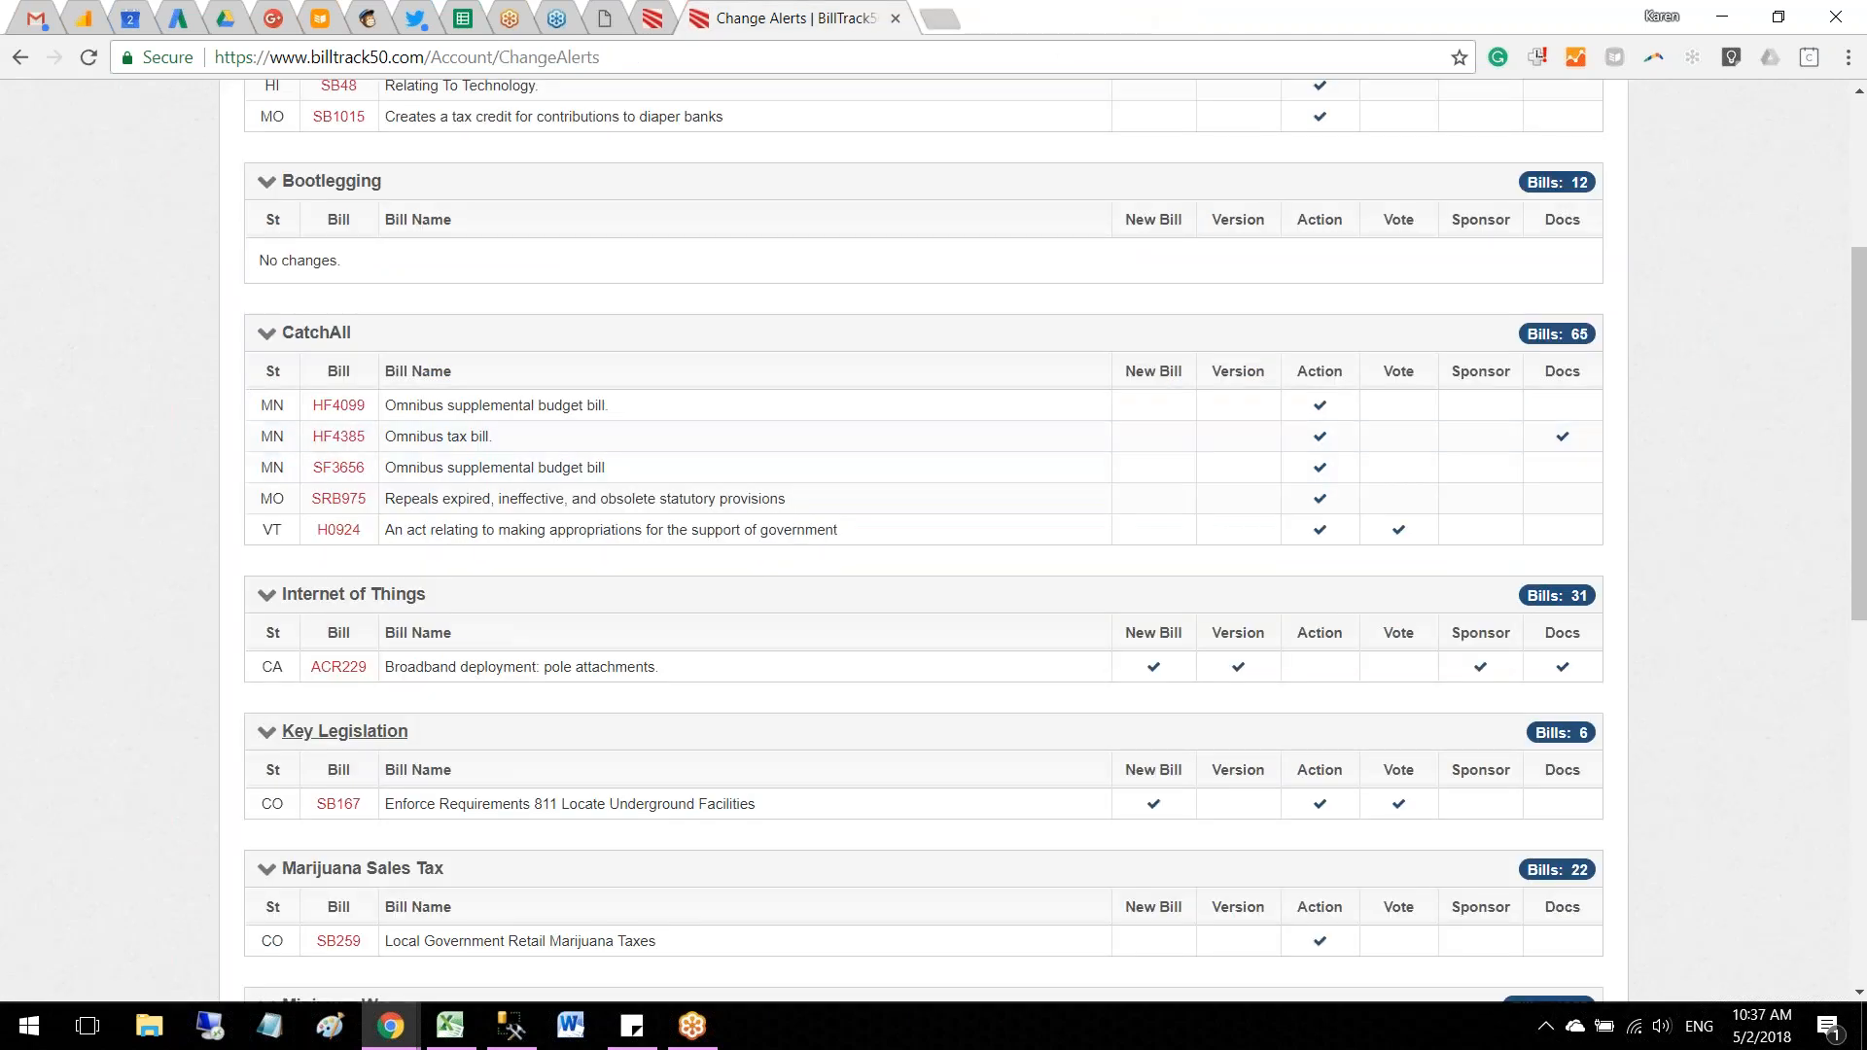
click(406, 733)
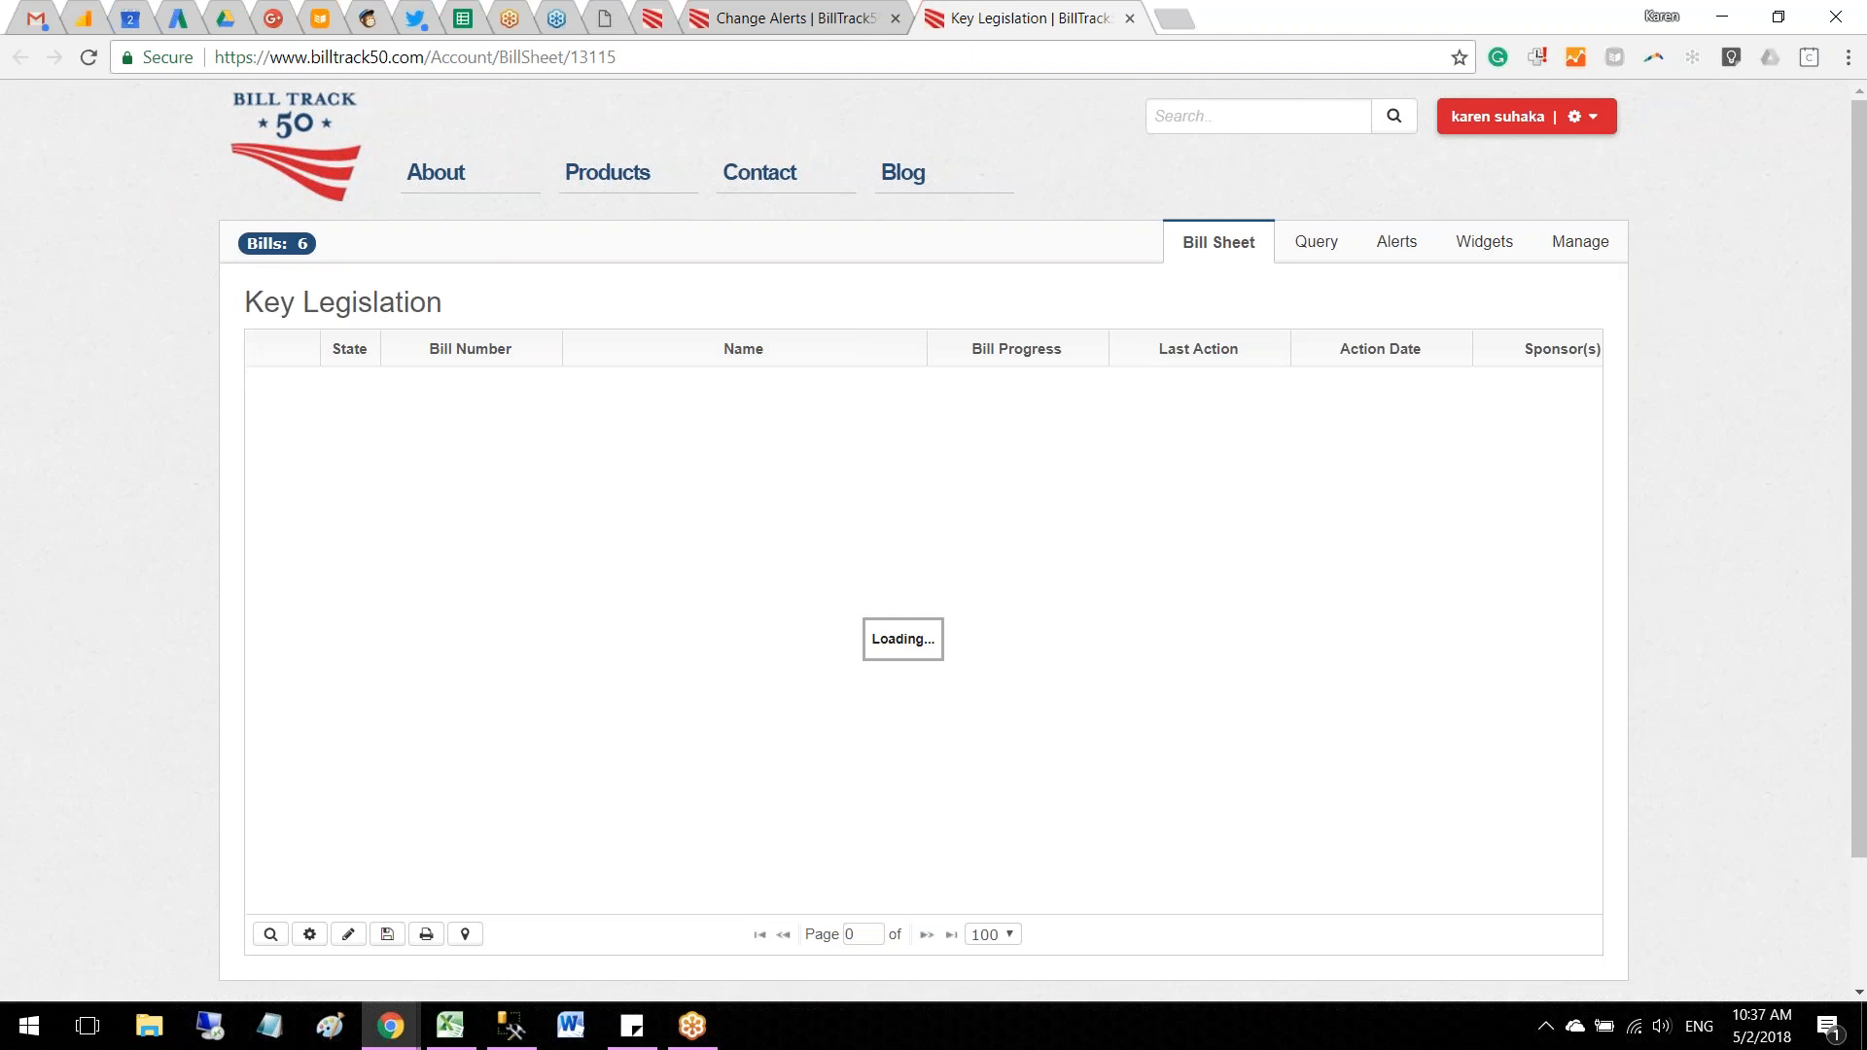
drag(912, 898, 1297, 889)
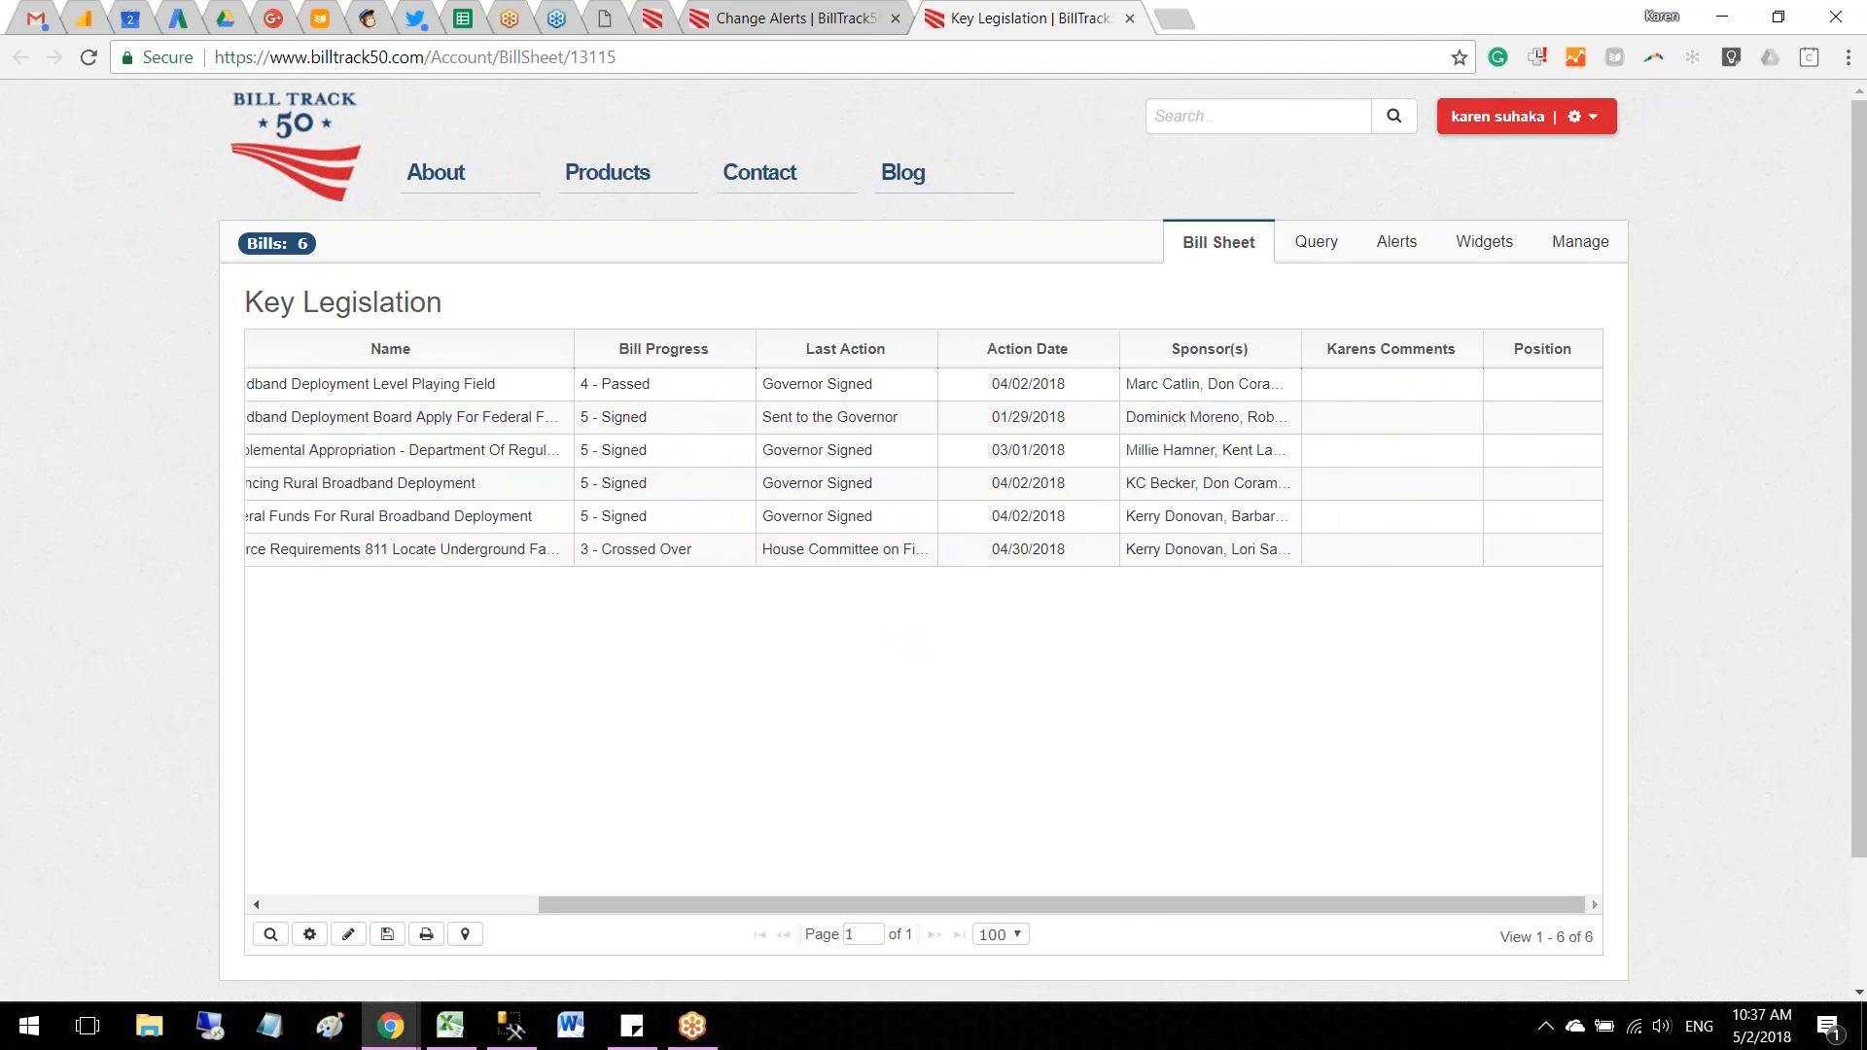
Step: Check which grid template the Key Legislation sheet's properties use, and return to the bill sheet
click(1580, 242)
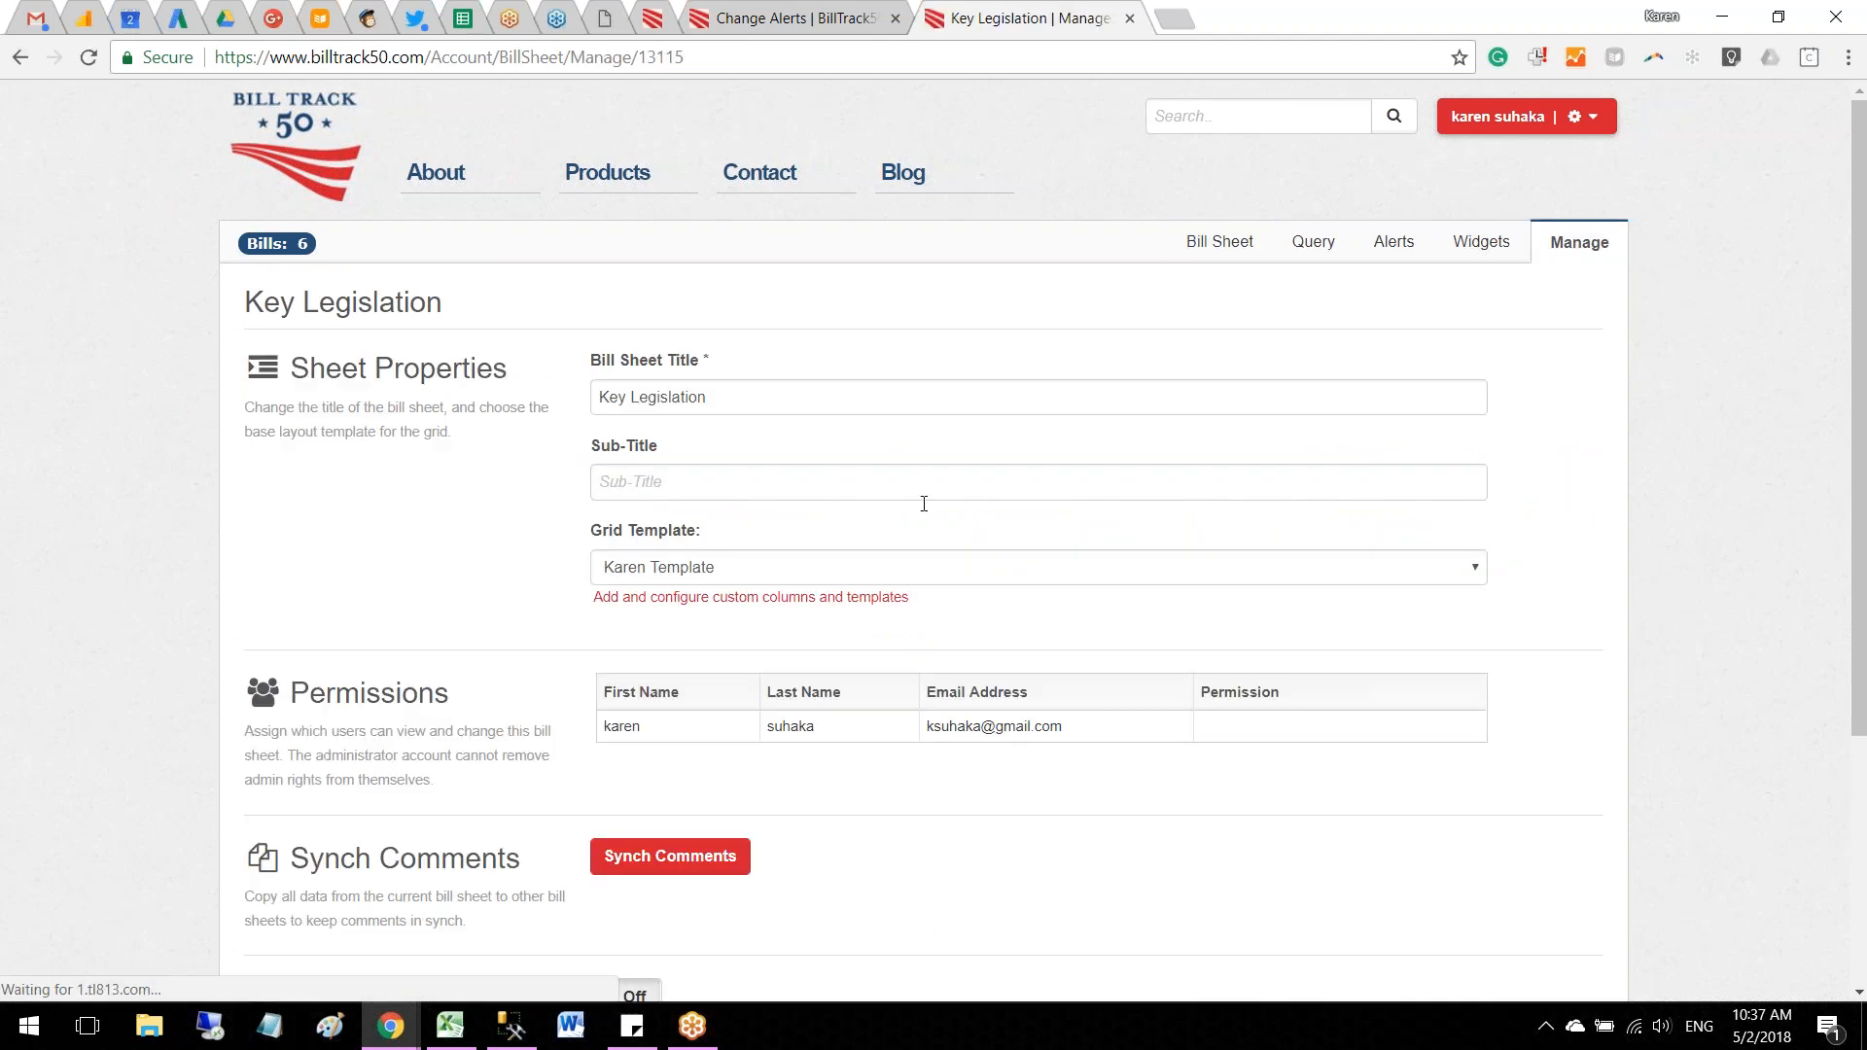
click(909, 574)
click(908, 575)
click(1214, 248)
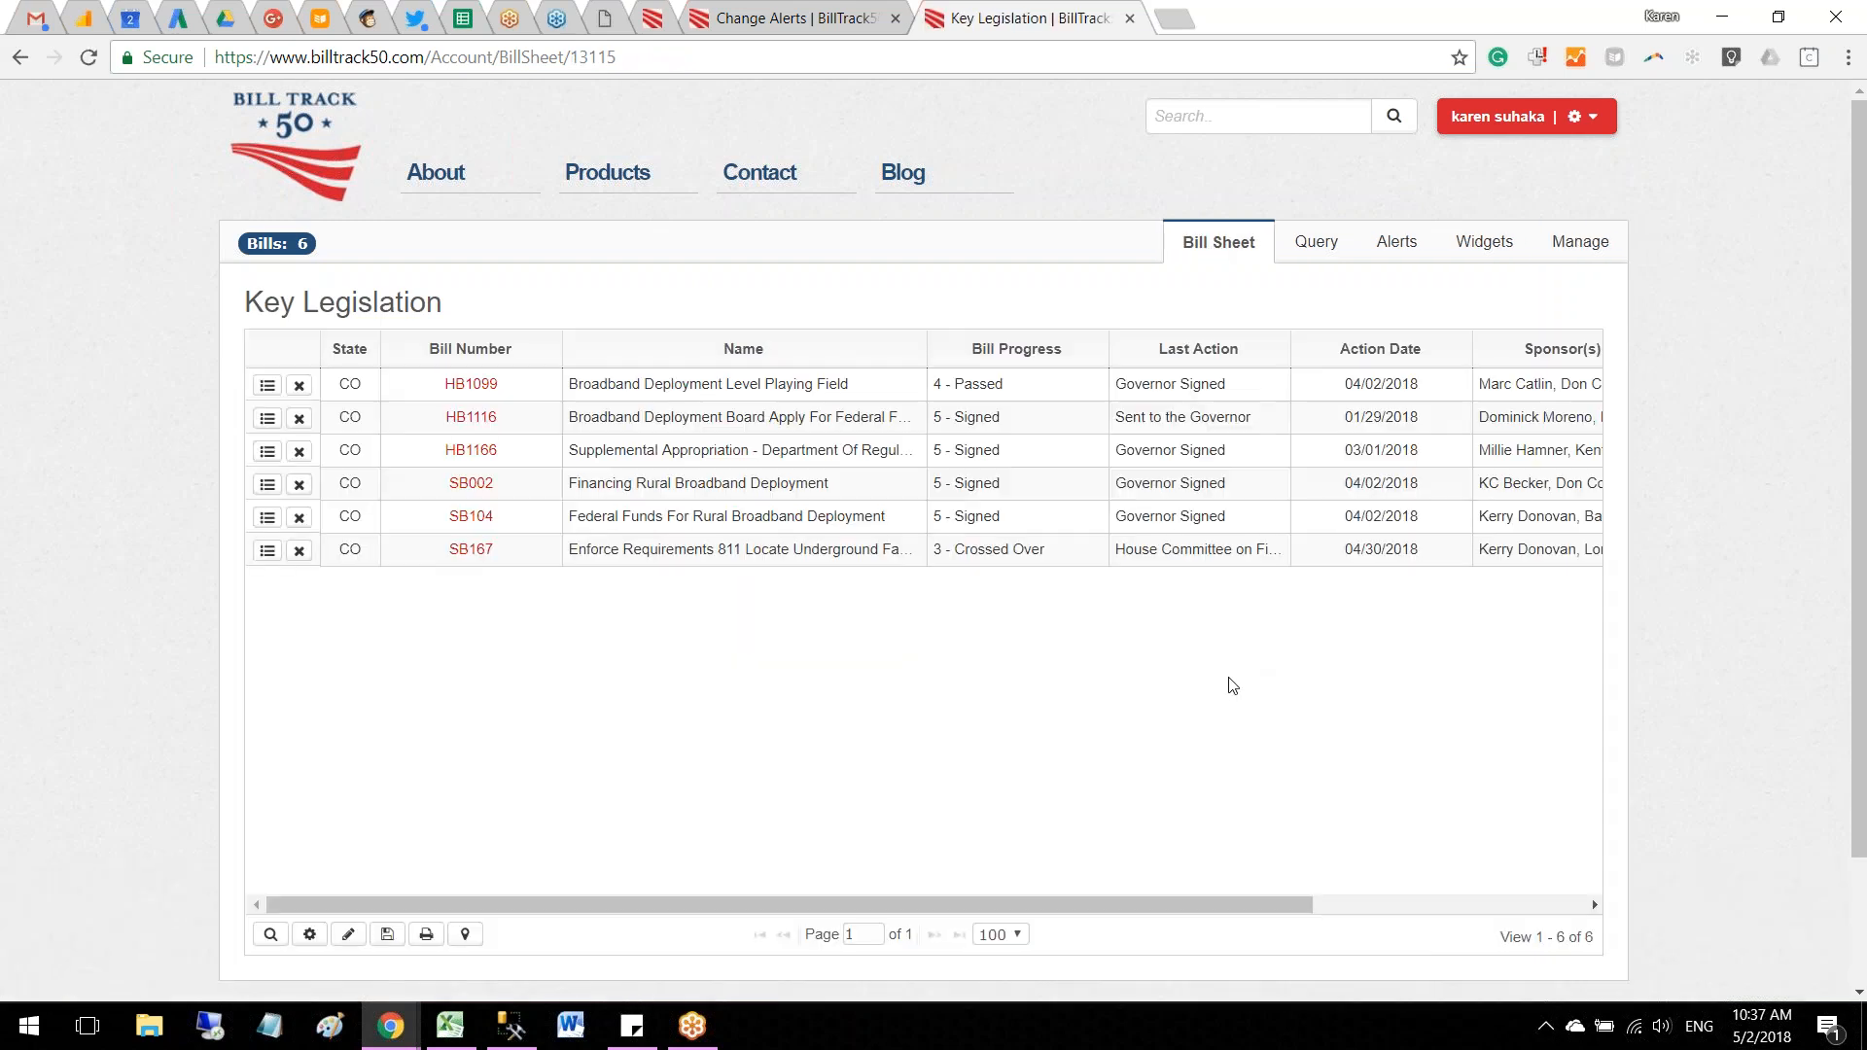
Step: Move the Position column of the bill sheet to between the Name and Bill Progress columns
drag(1194, 905, 1513, 905)
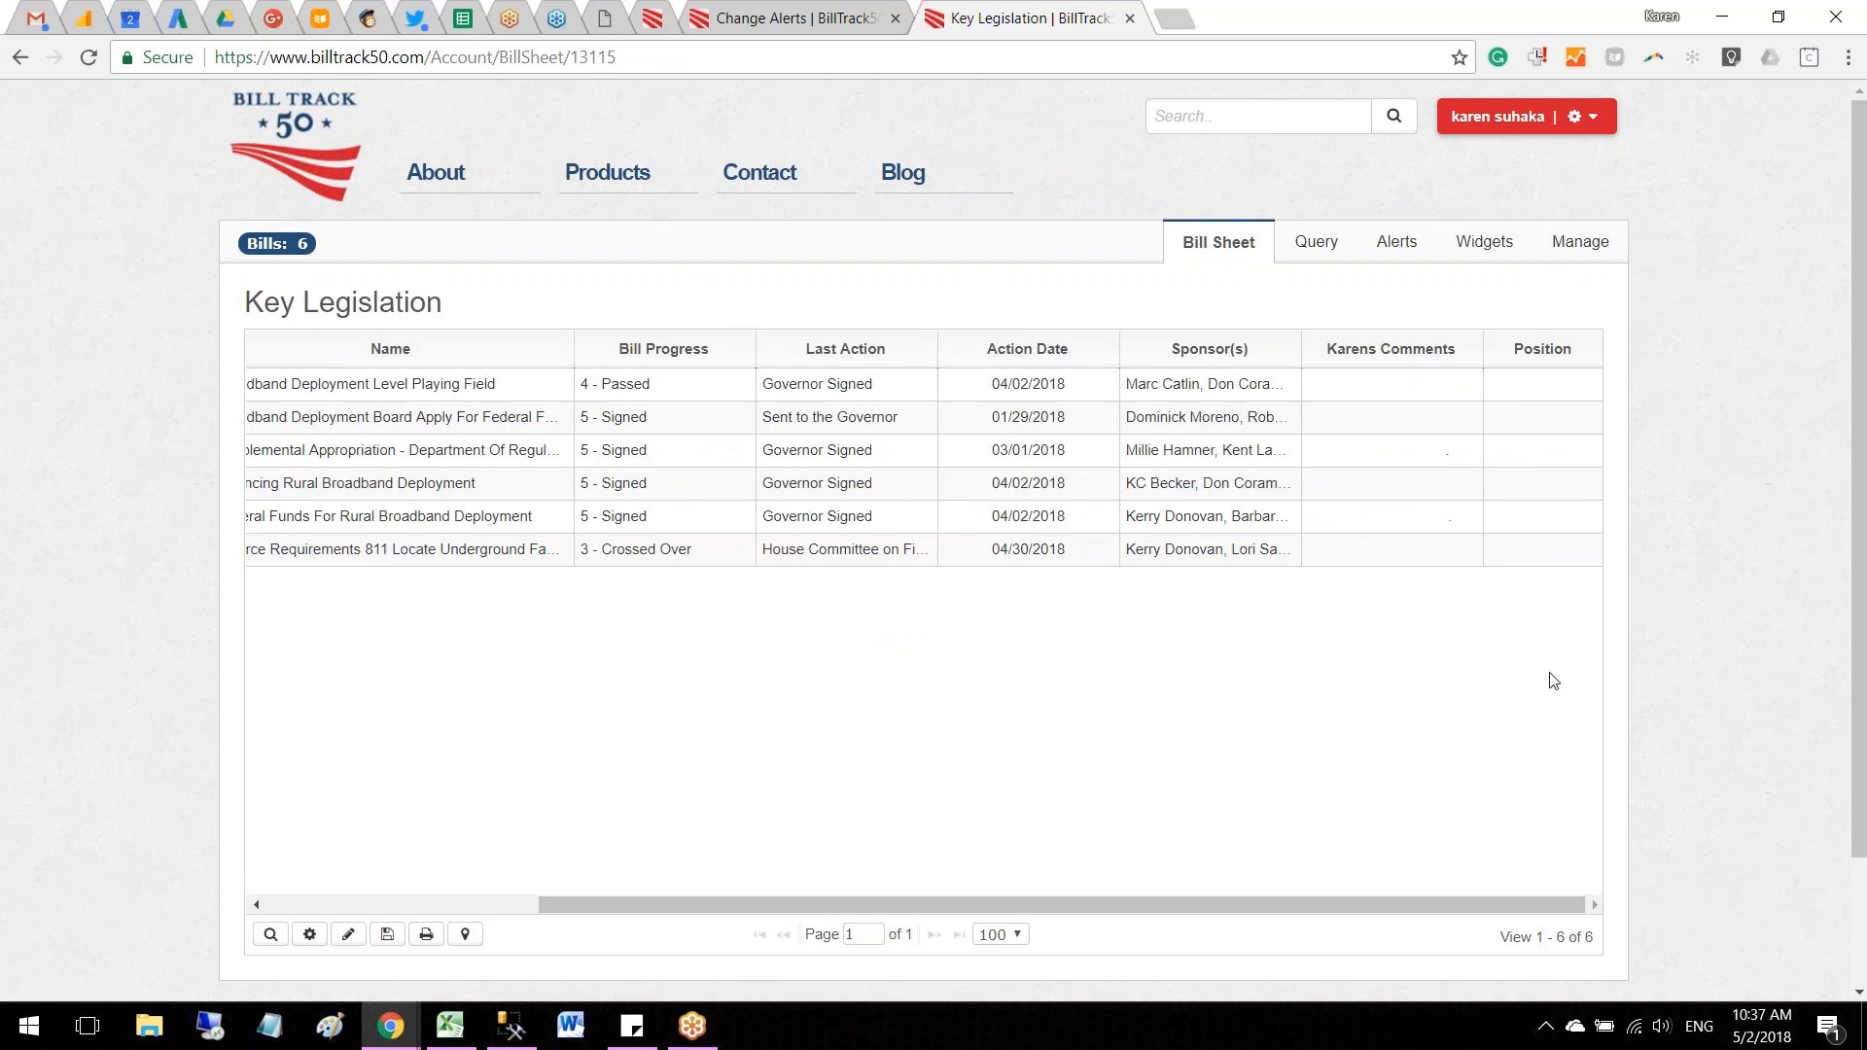
drag(1538, 360, 671, 362)
drag(780, 900, 525, 893)
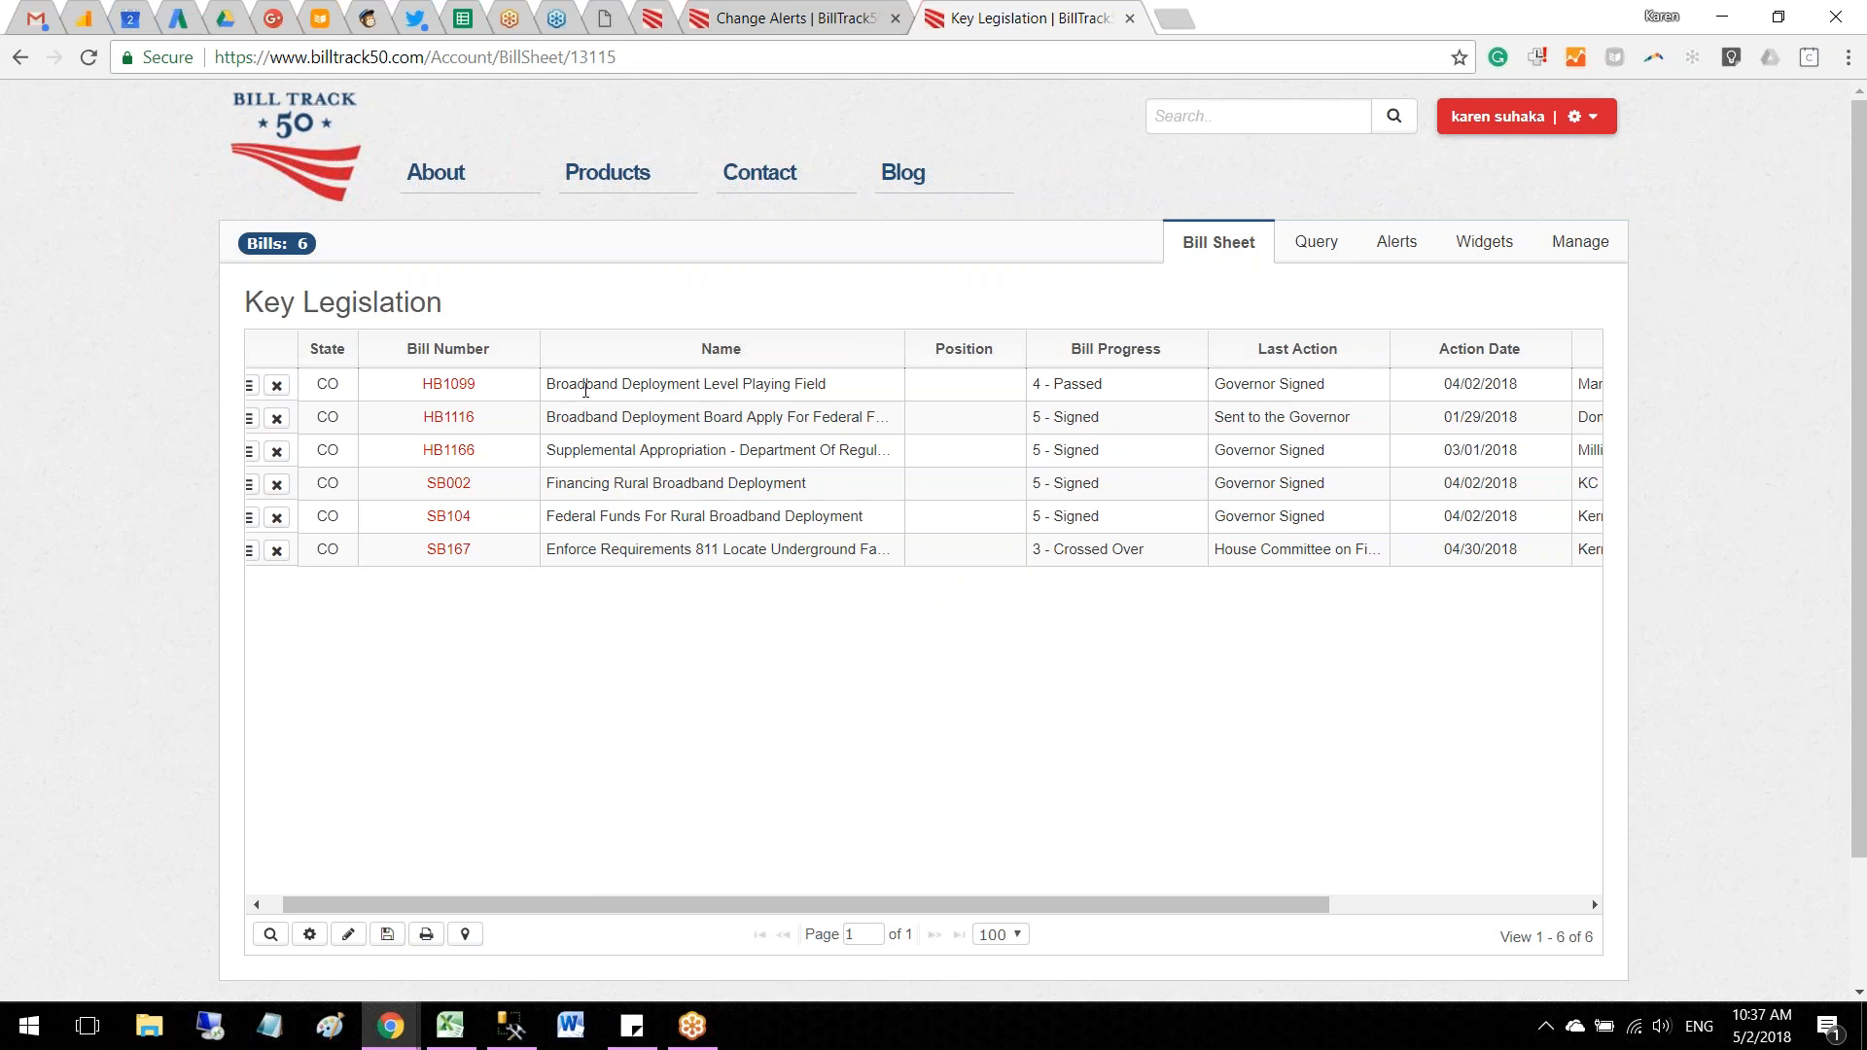
Step: Set the position on bill HB1099 to Strong Support and save it
double_click(977, 385)
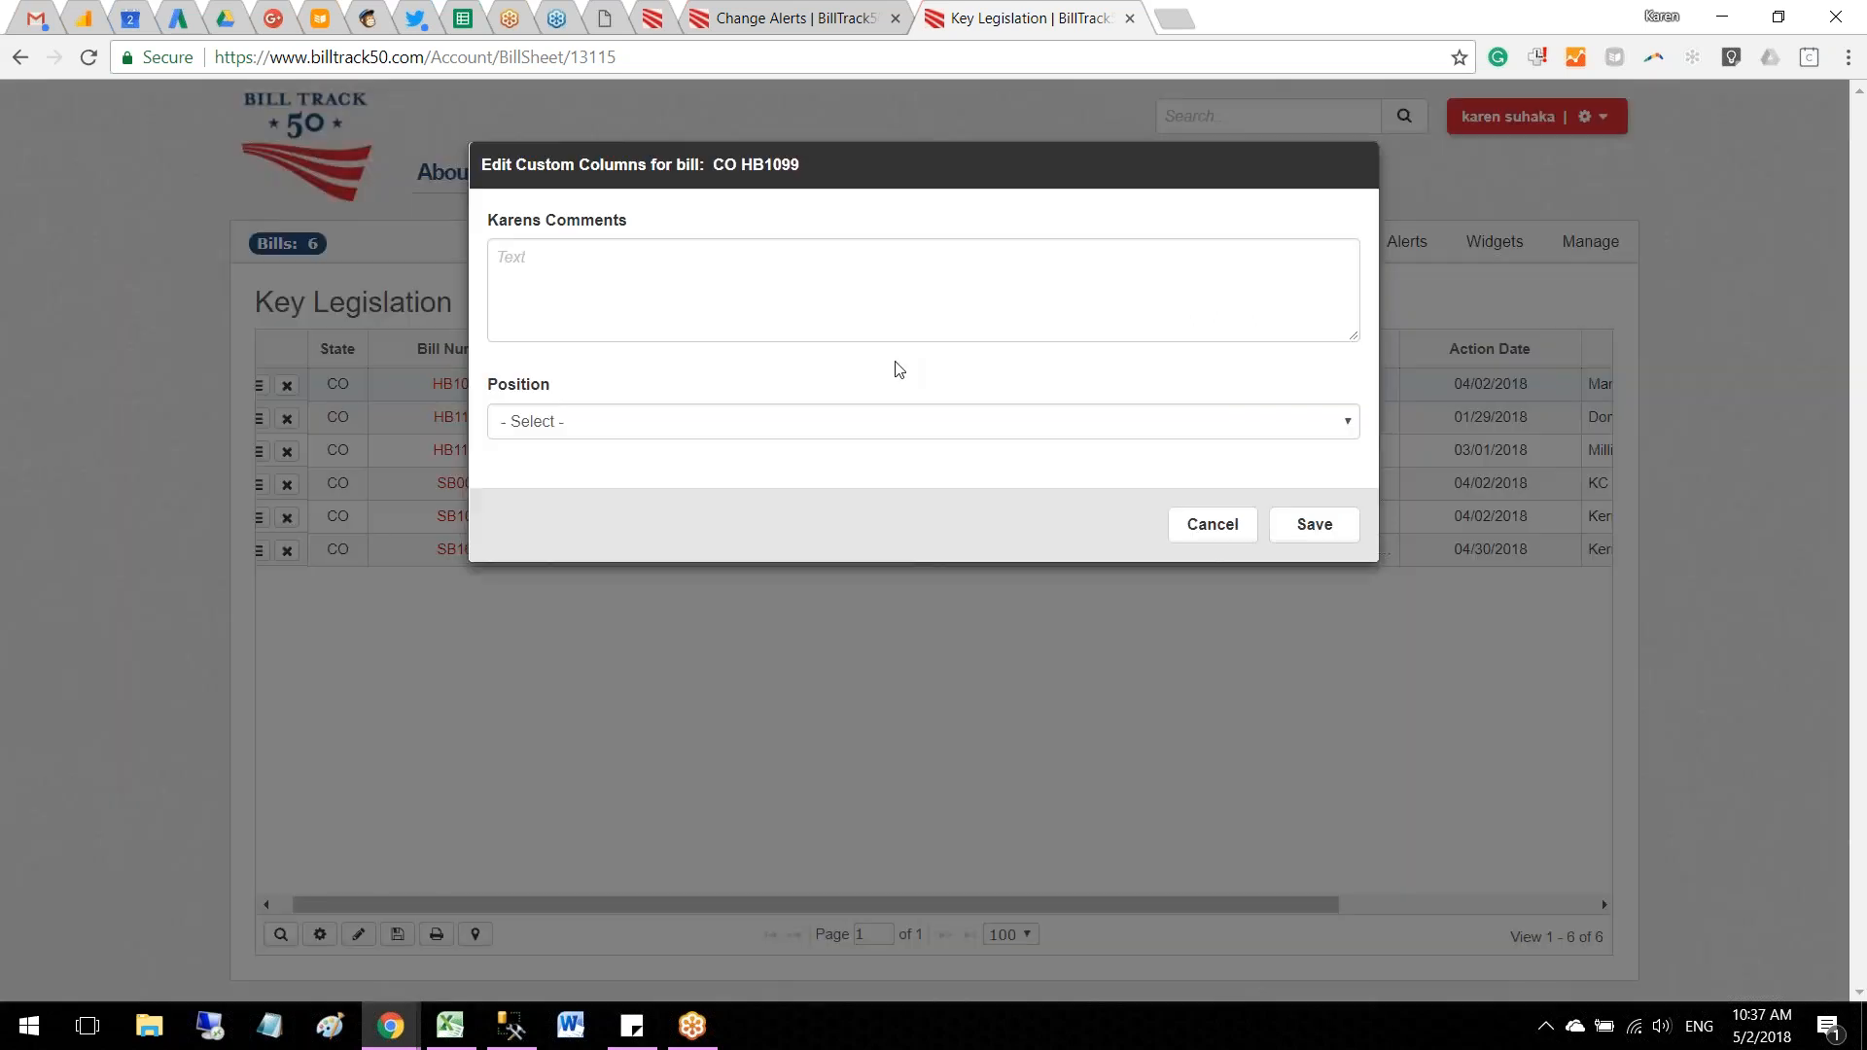
click(667, 427)
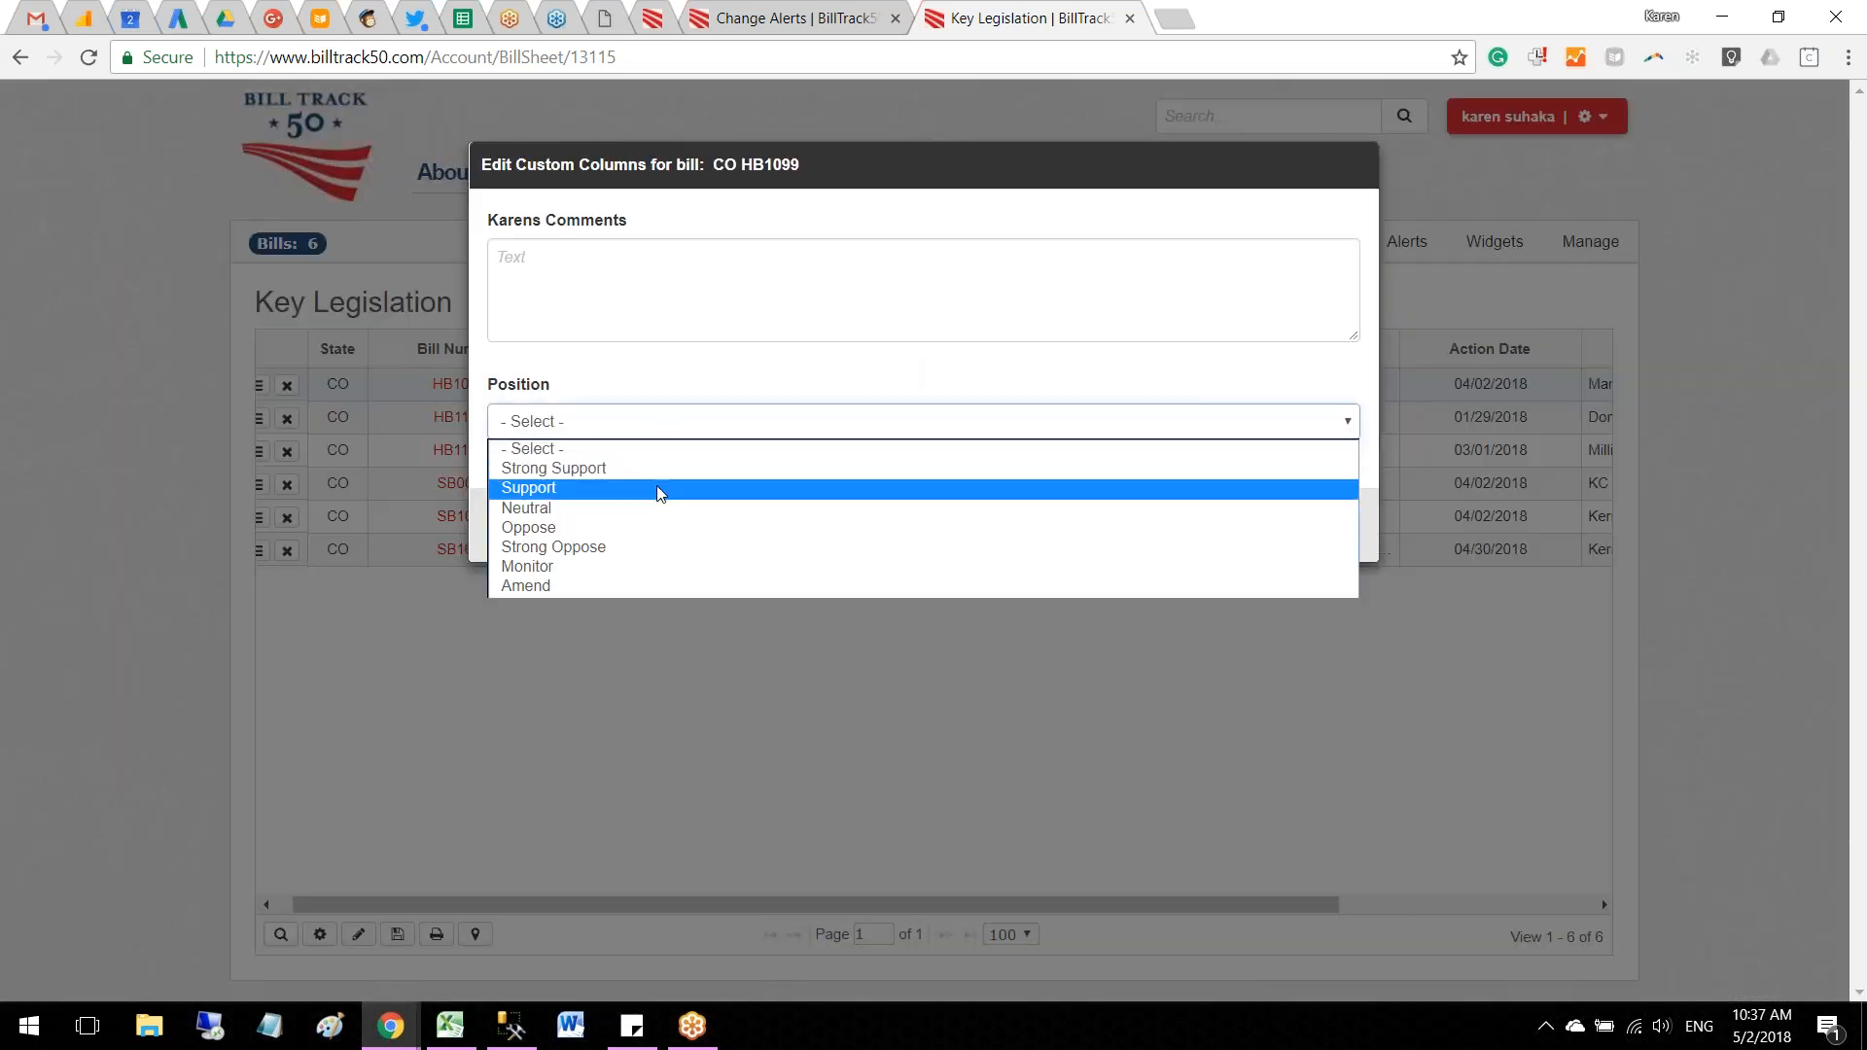
click(662, 469)
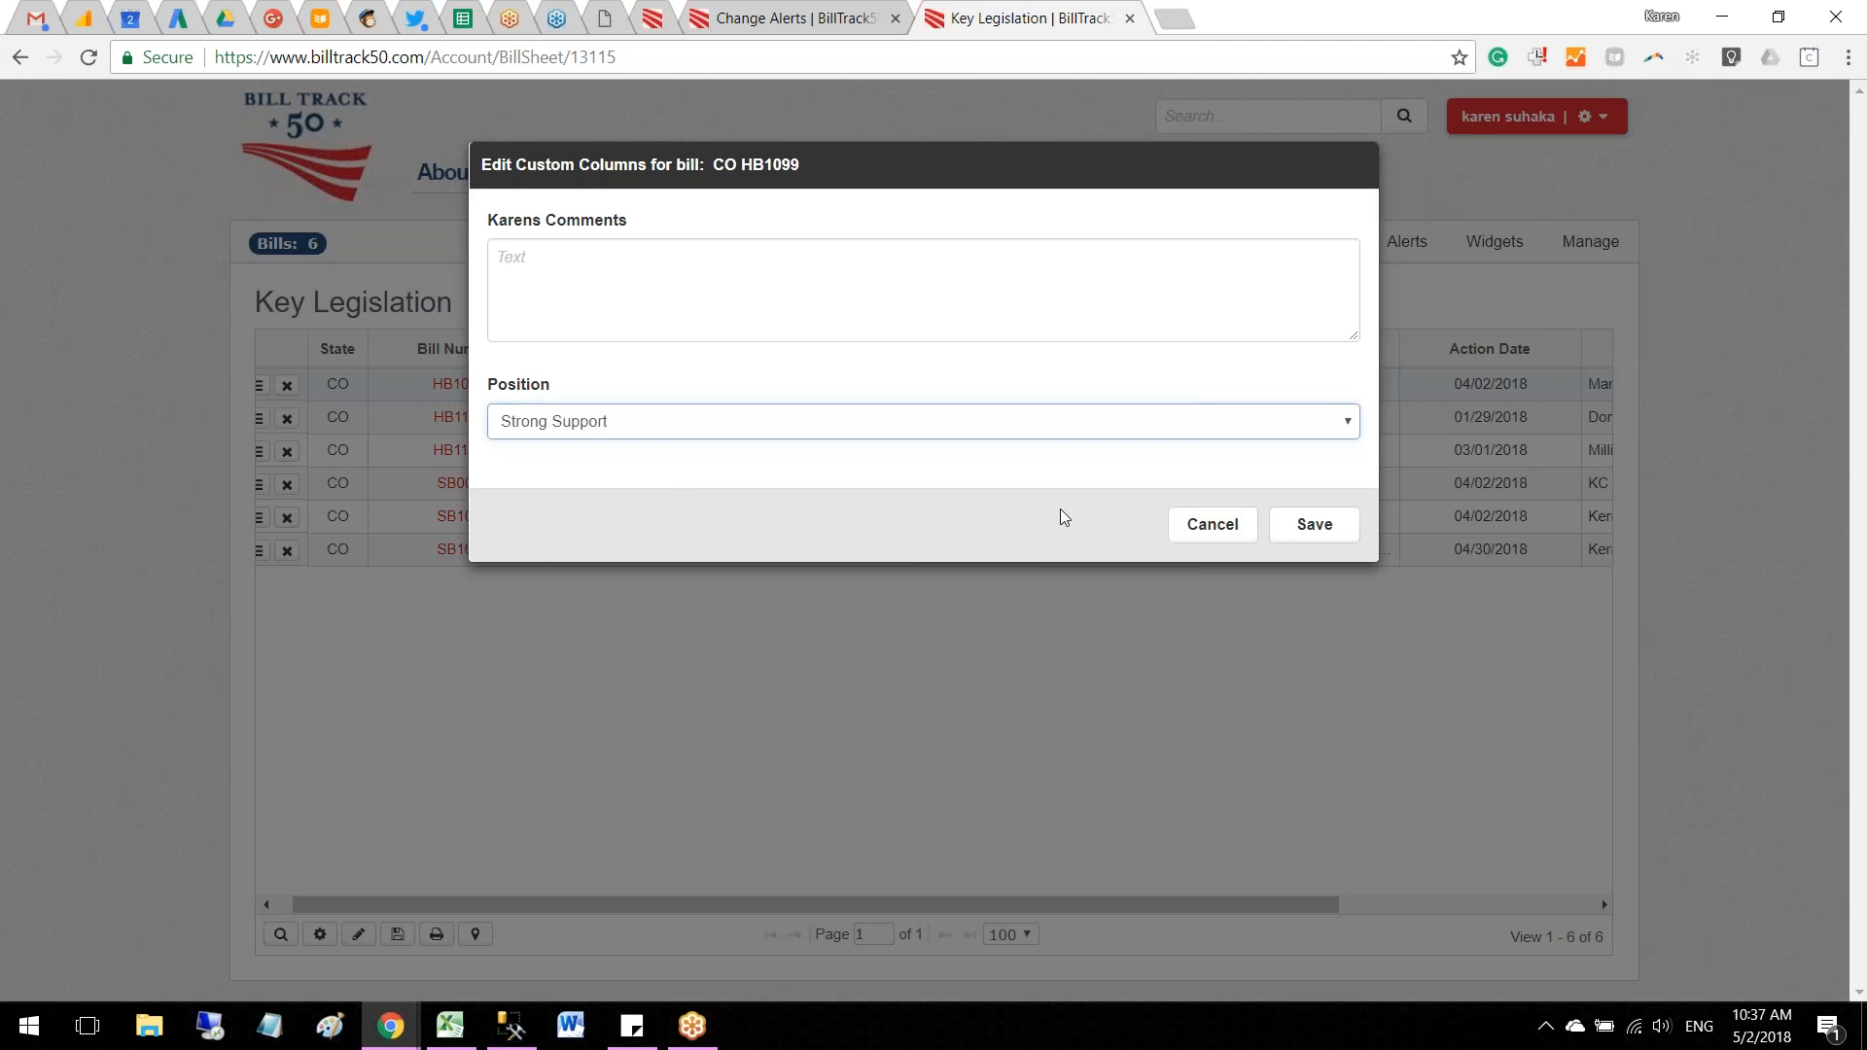
click(1304, 525)
Step: Set the position on bill HB1116 to Support and save it
click(930, 419)
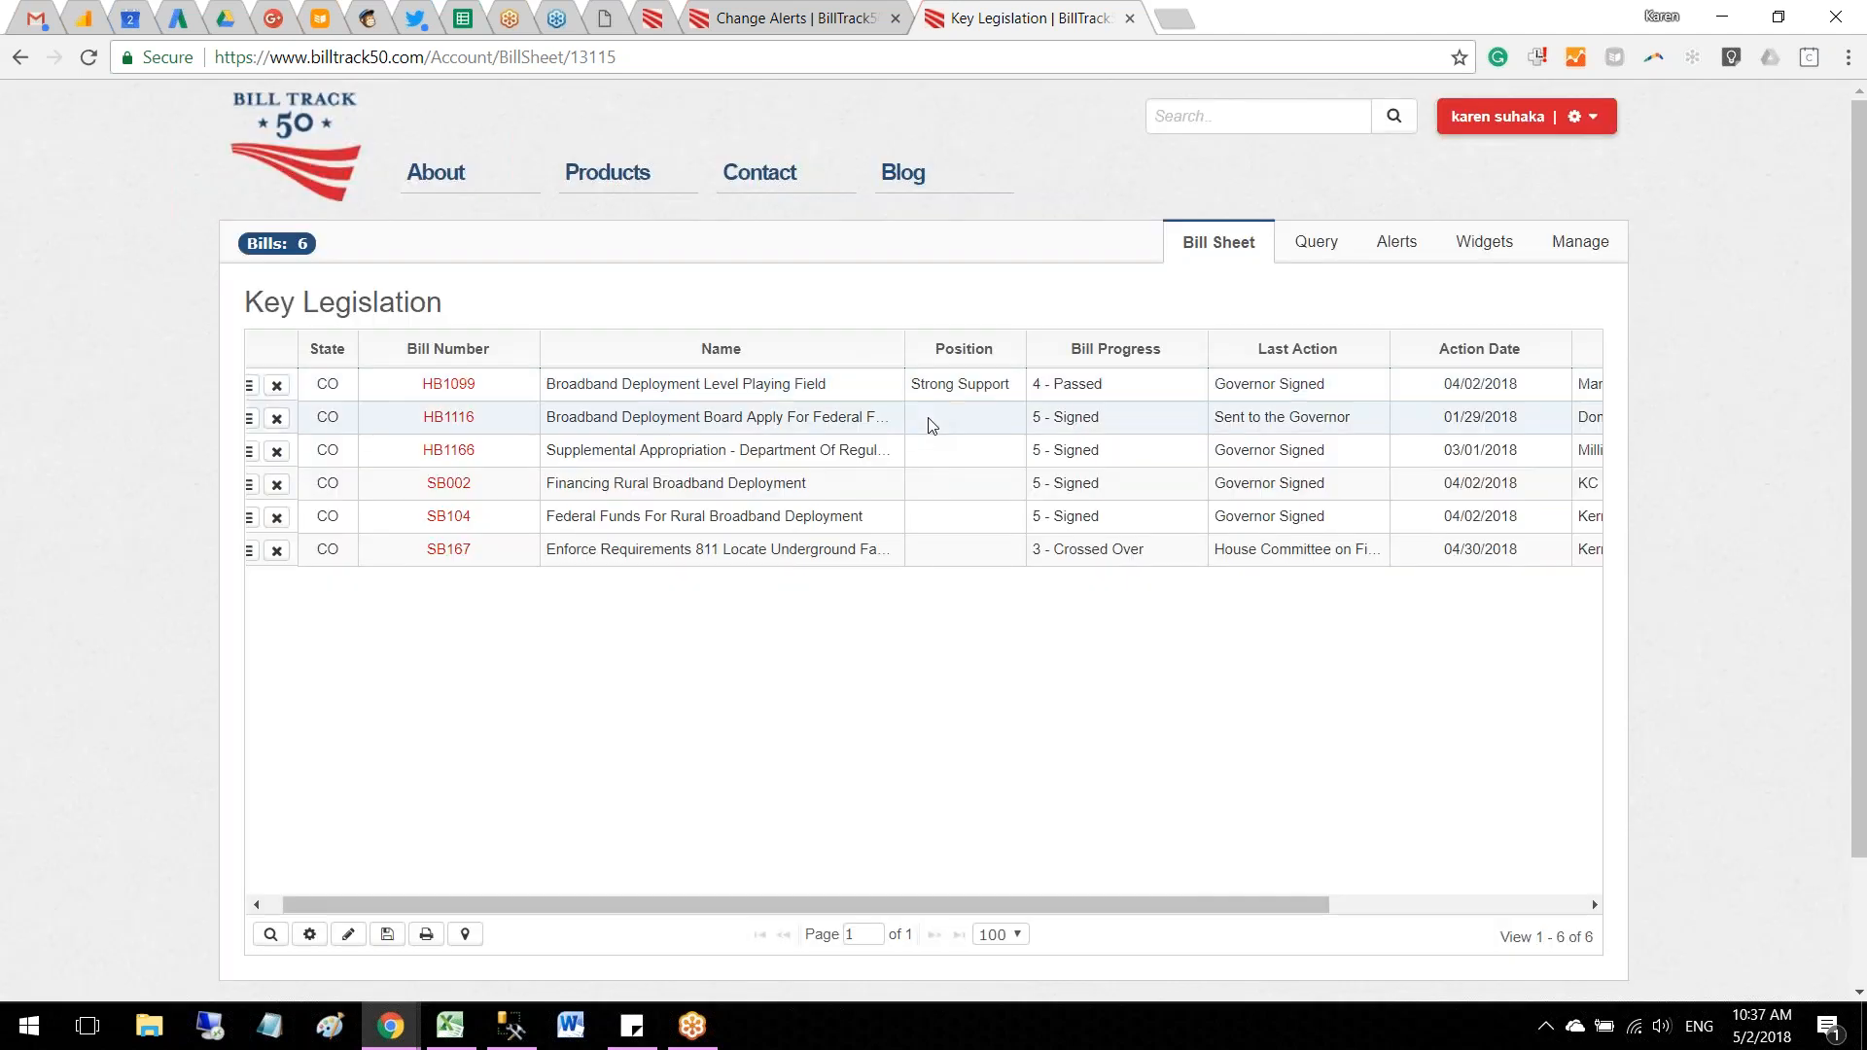
click(743, 418)
click(729, 487)
click(1310, 535)
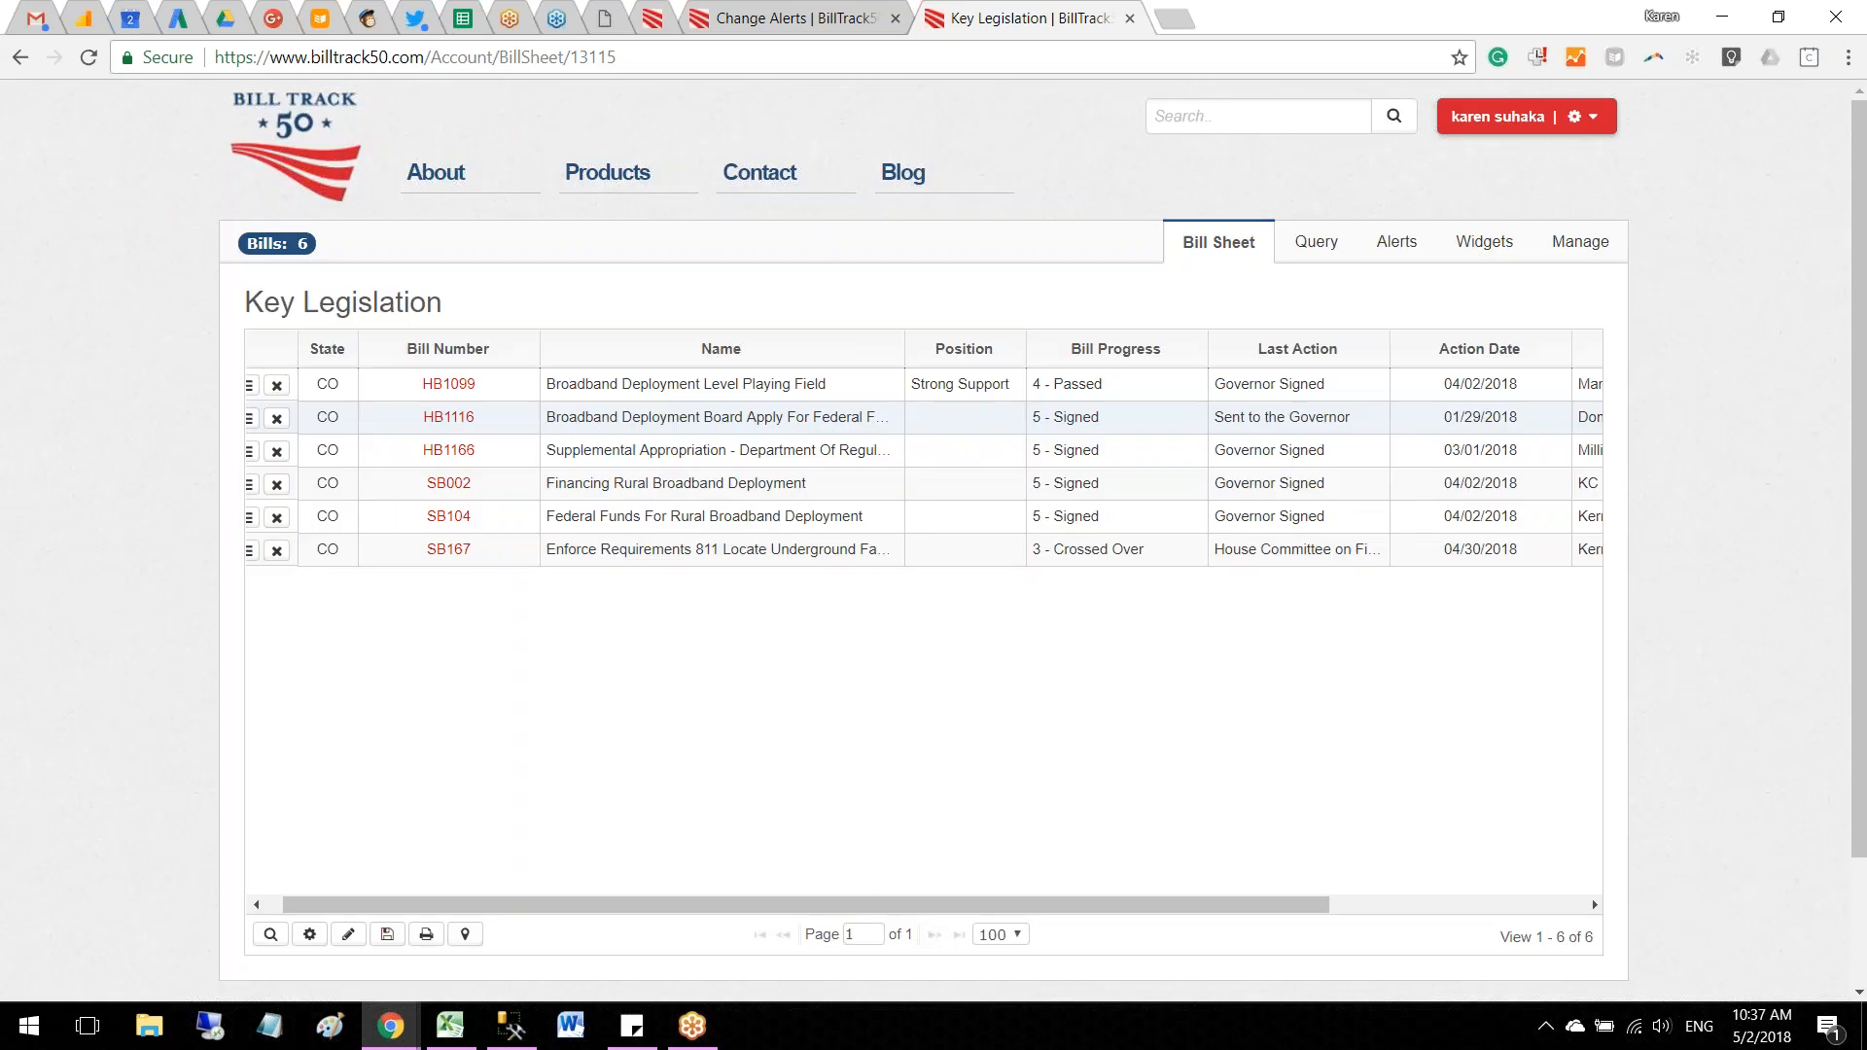
Step: Set the position on bill HB1166 to Support and save it
click(930, 459)
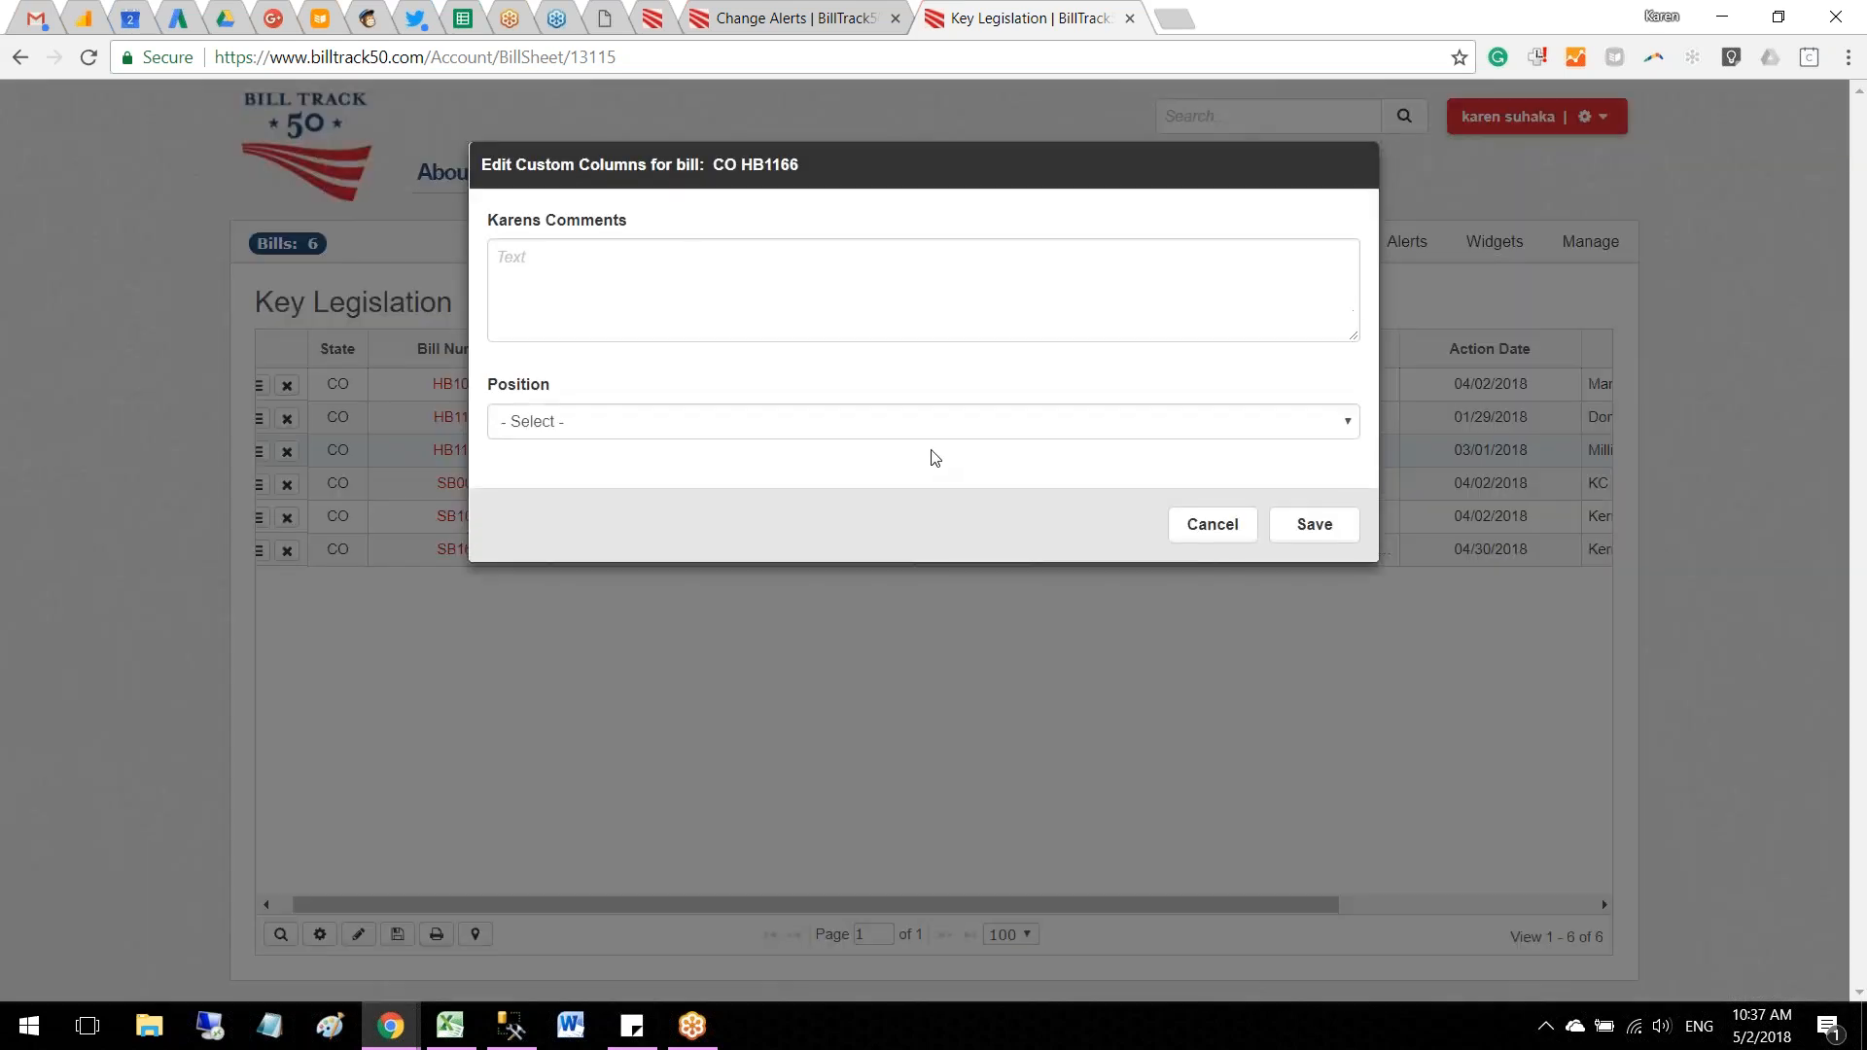
click(936, 434)
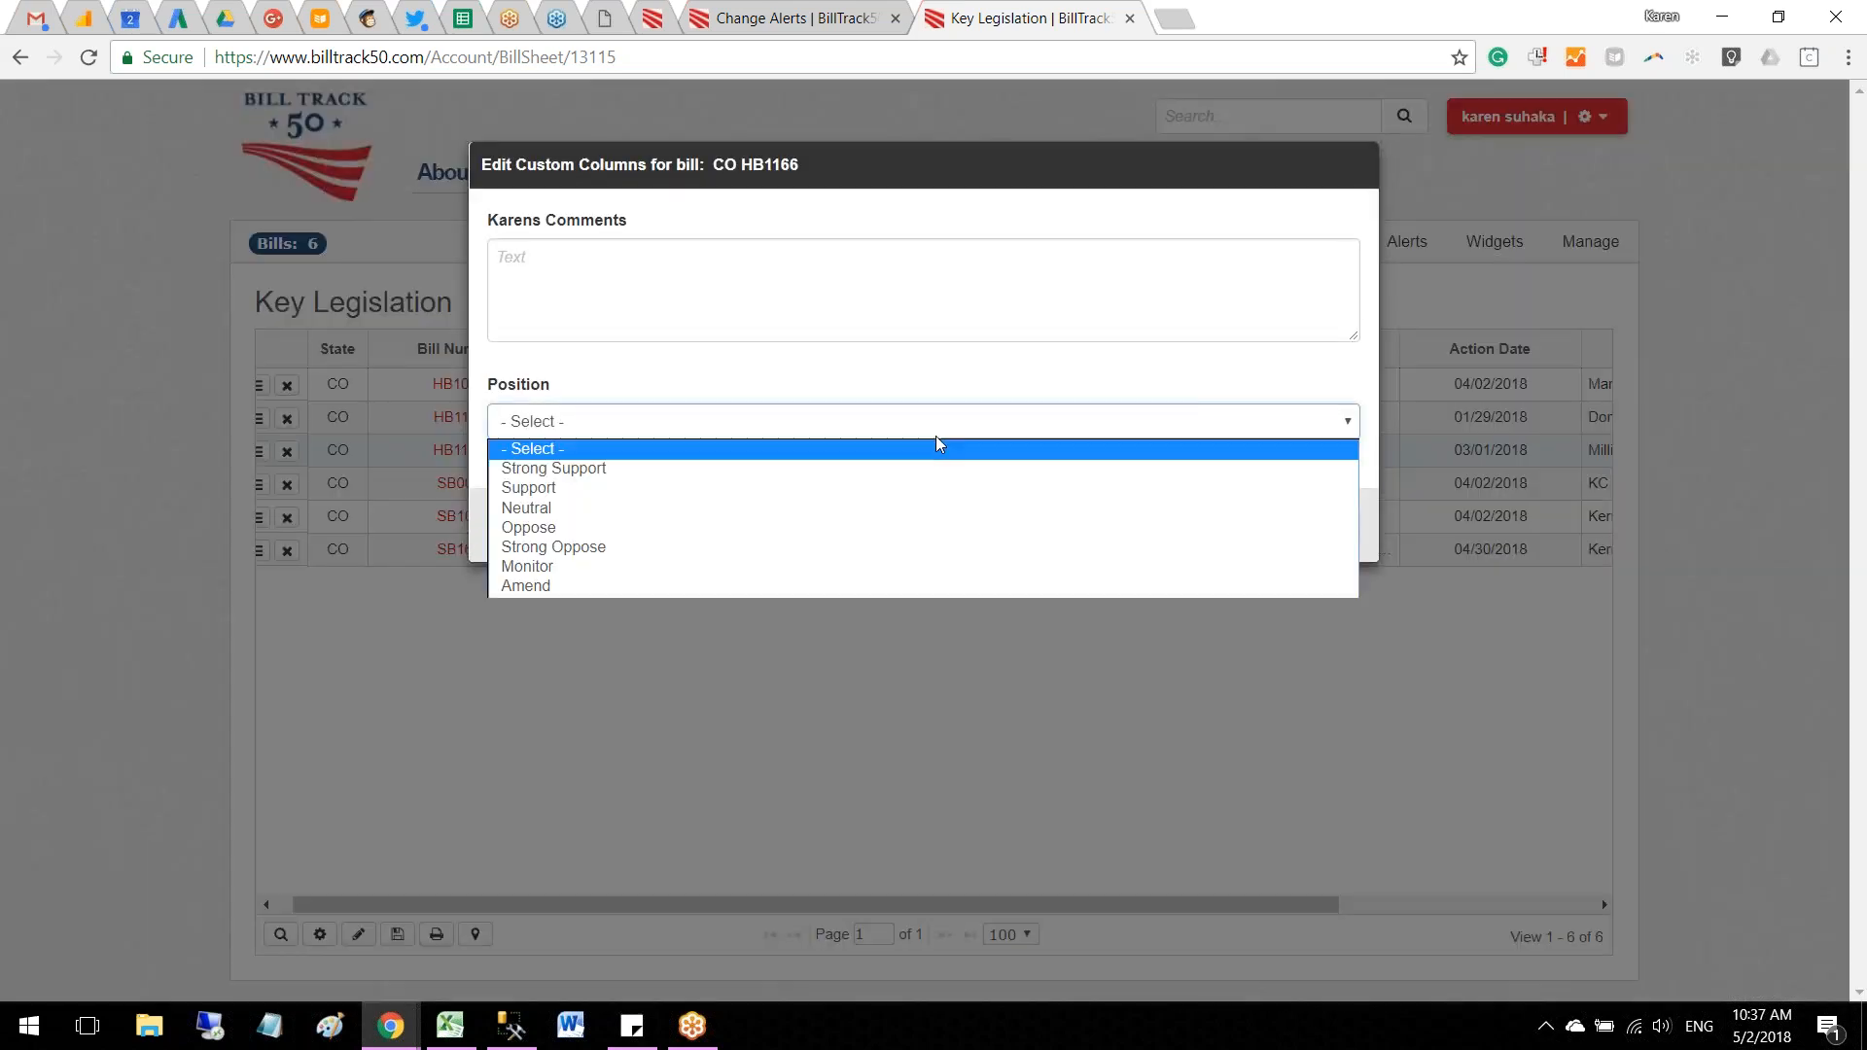
click(922, 489)
click(1306, 531)
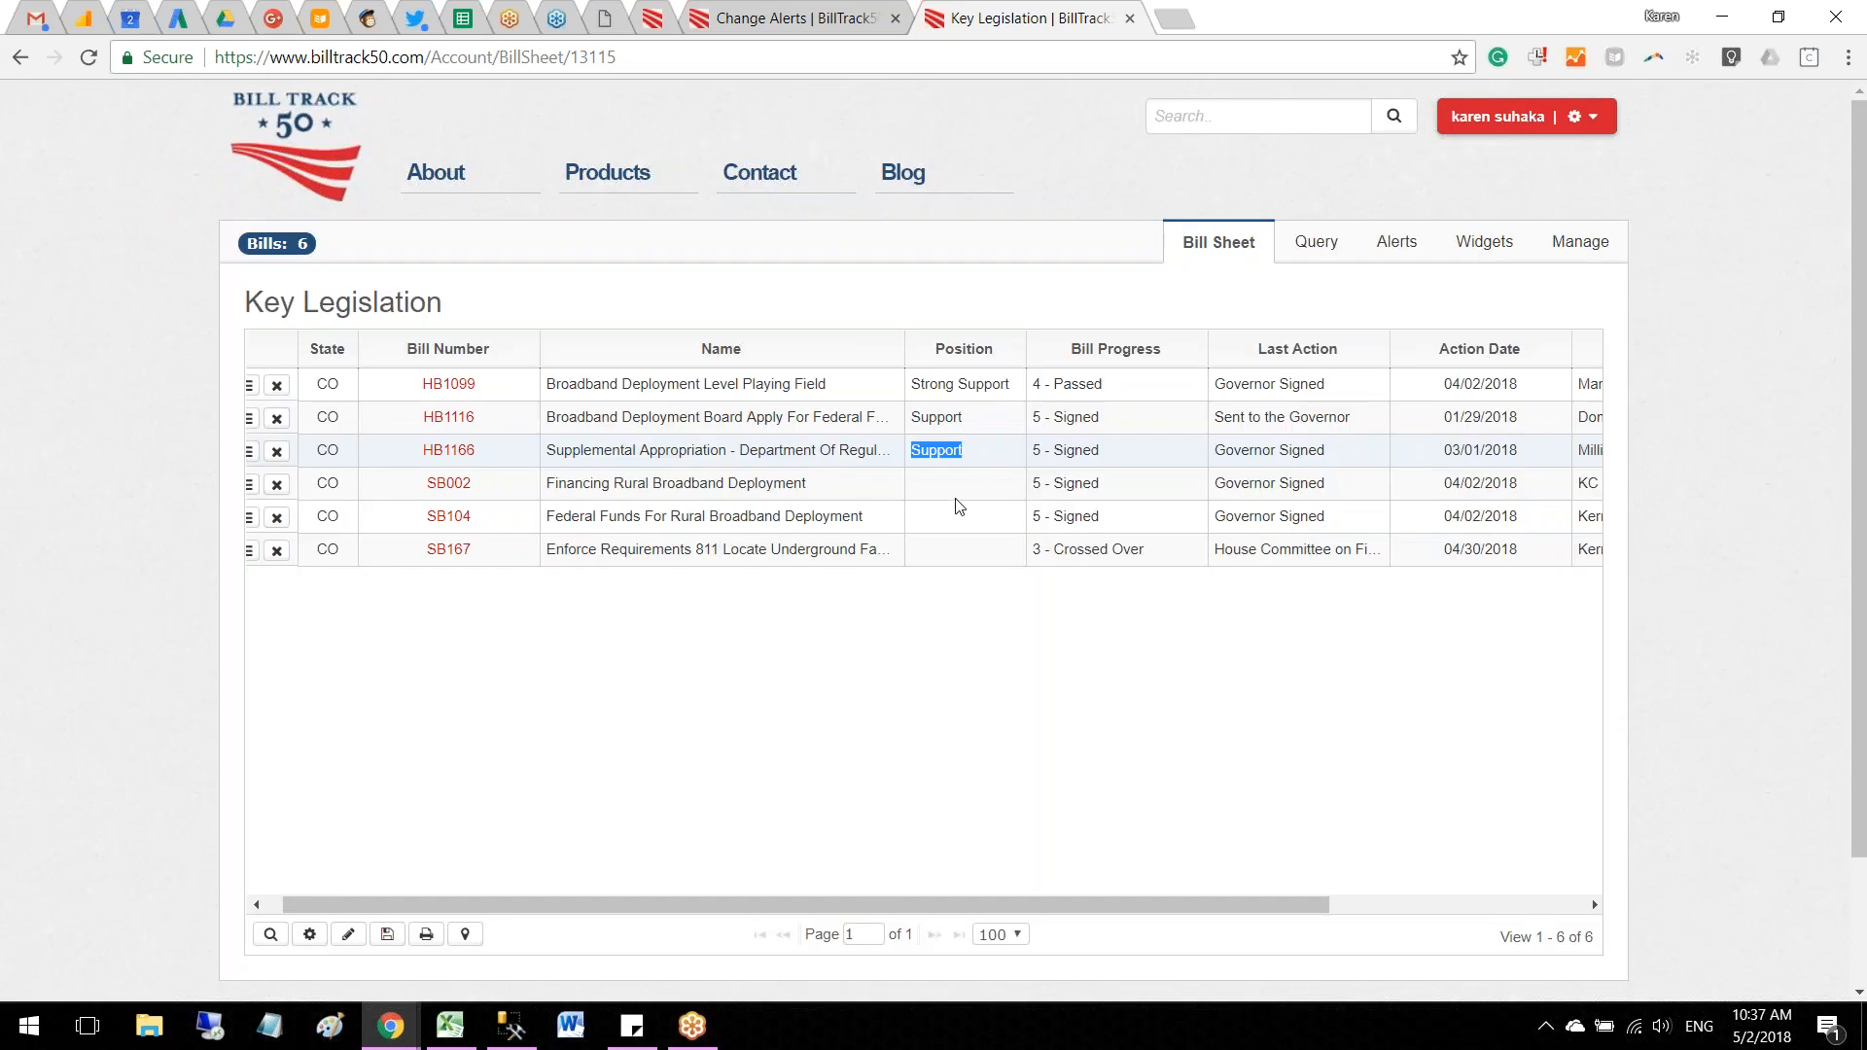
Step: Set the position on bill SB002 to Support and save it
click(951, 494)
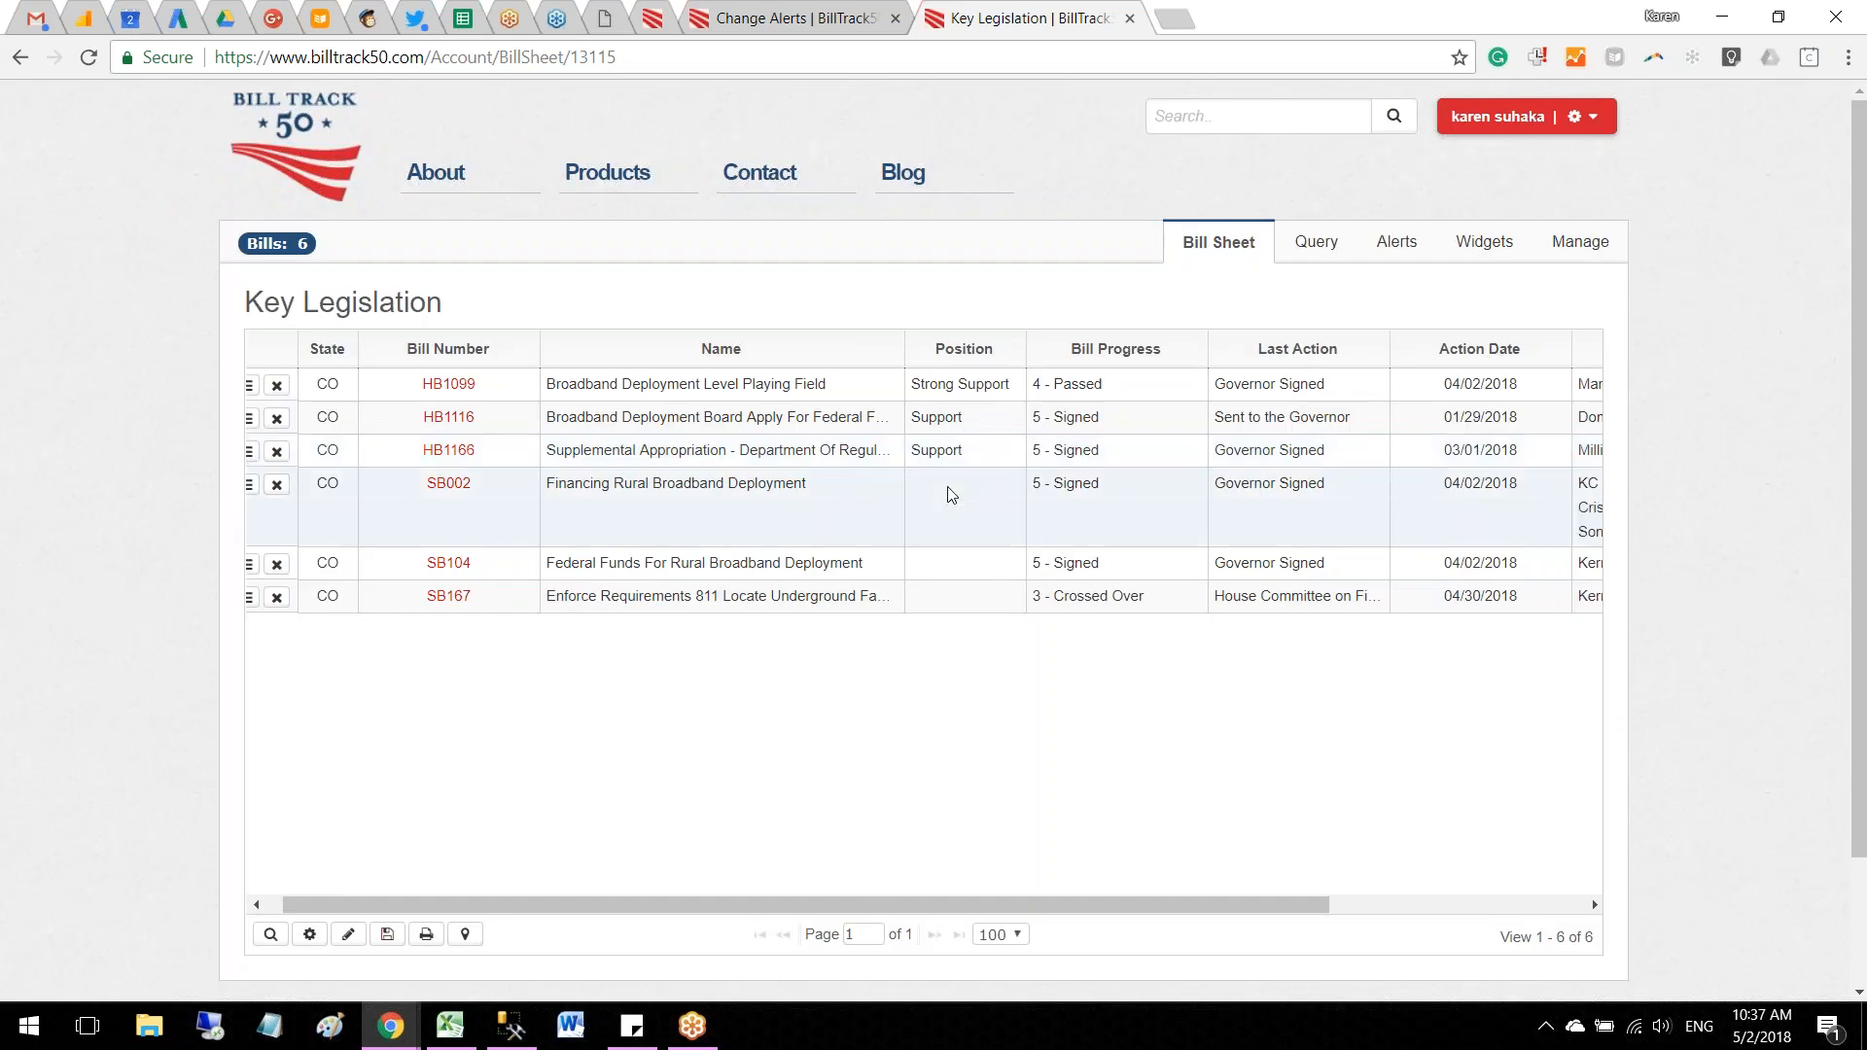
double_click(951, 494)
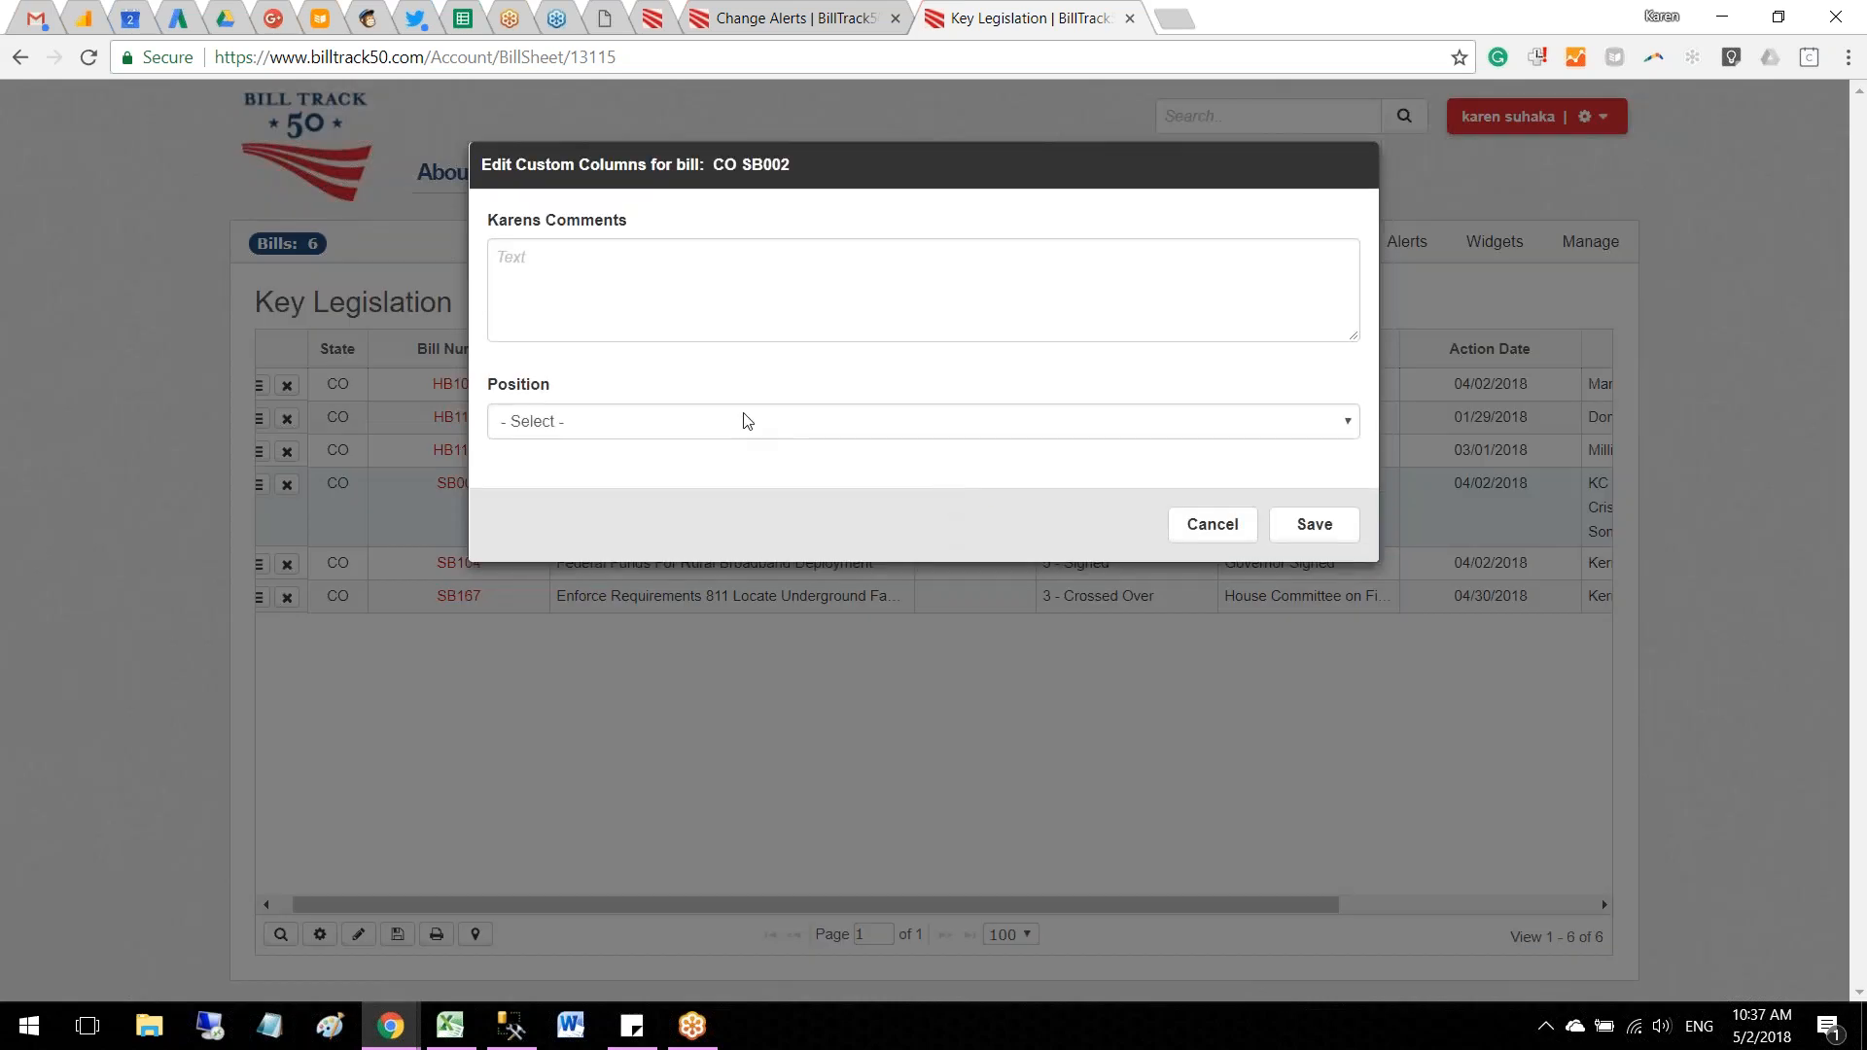
click(744, 421)
click(712, 488)
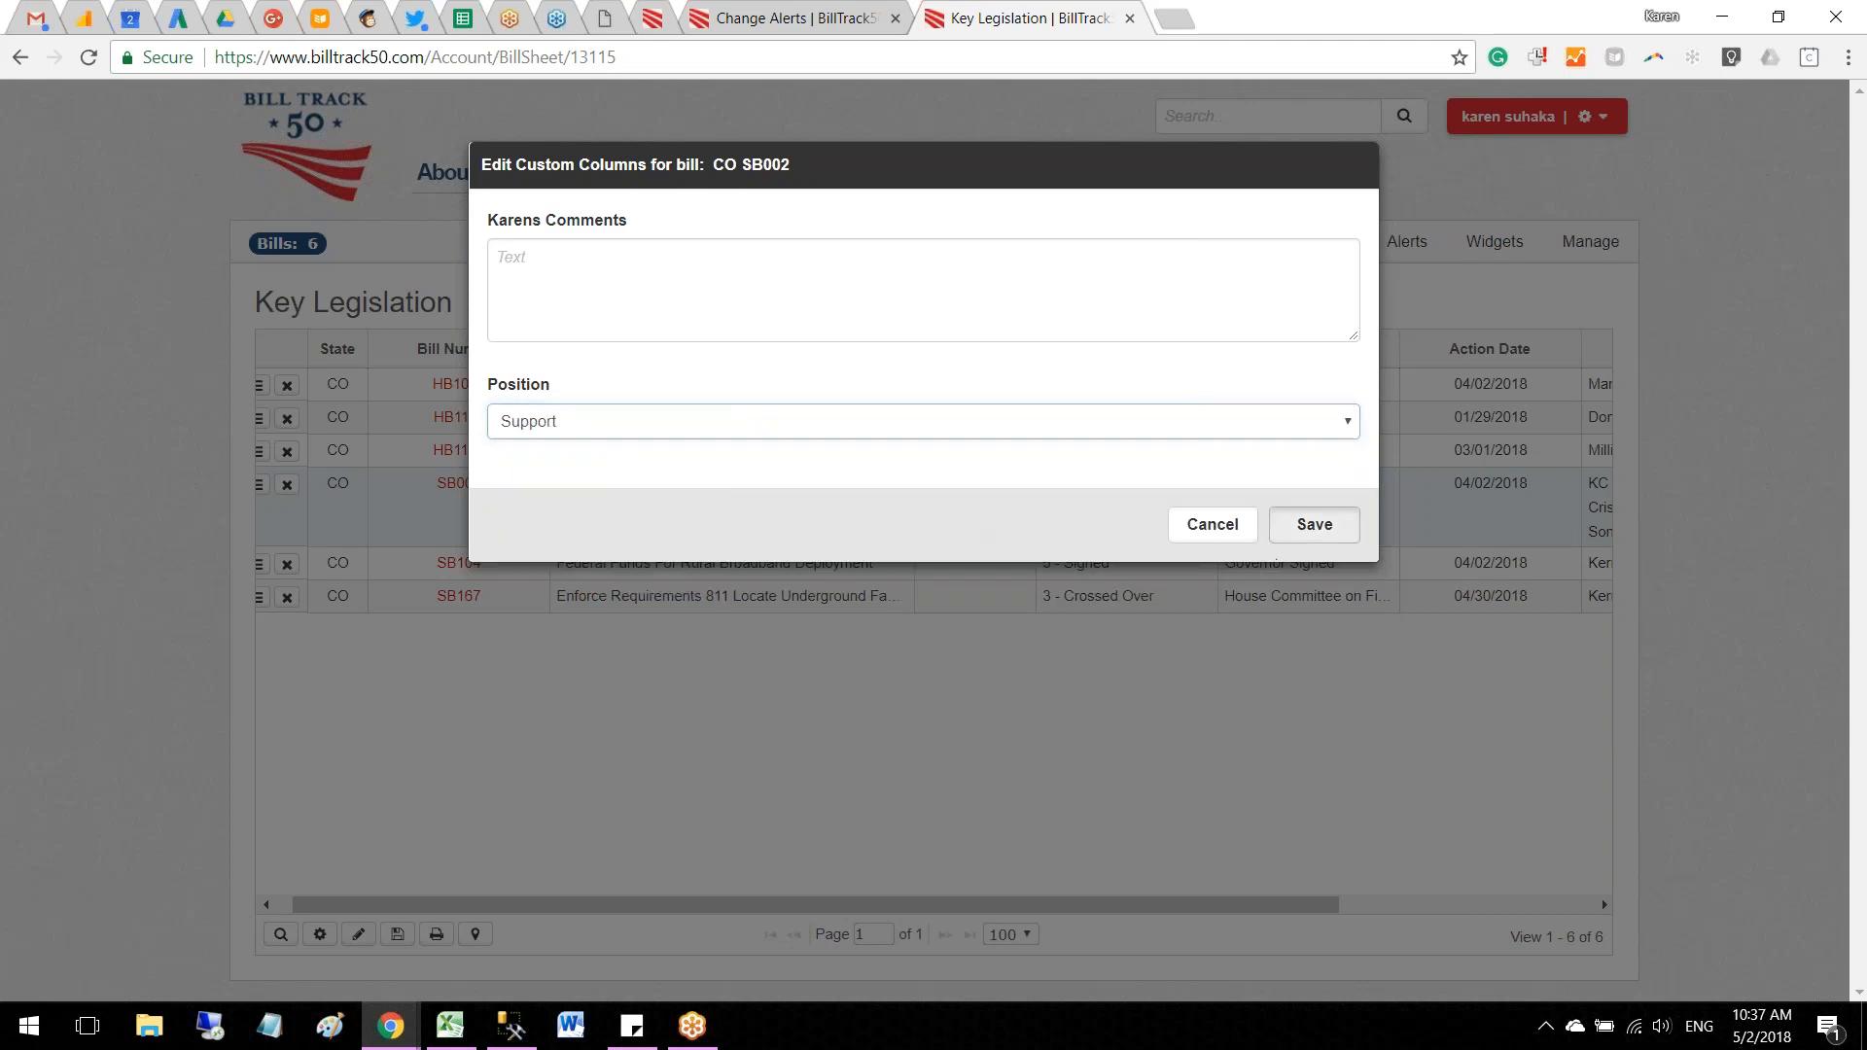
click(1313, 526)
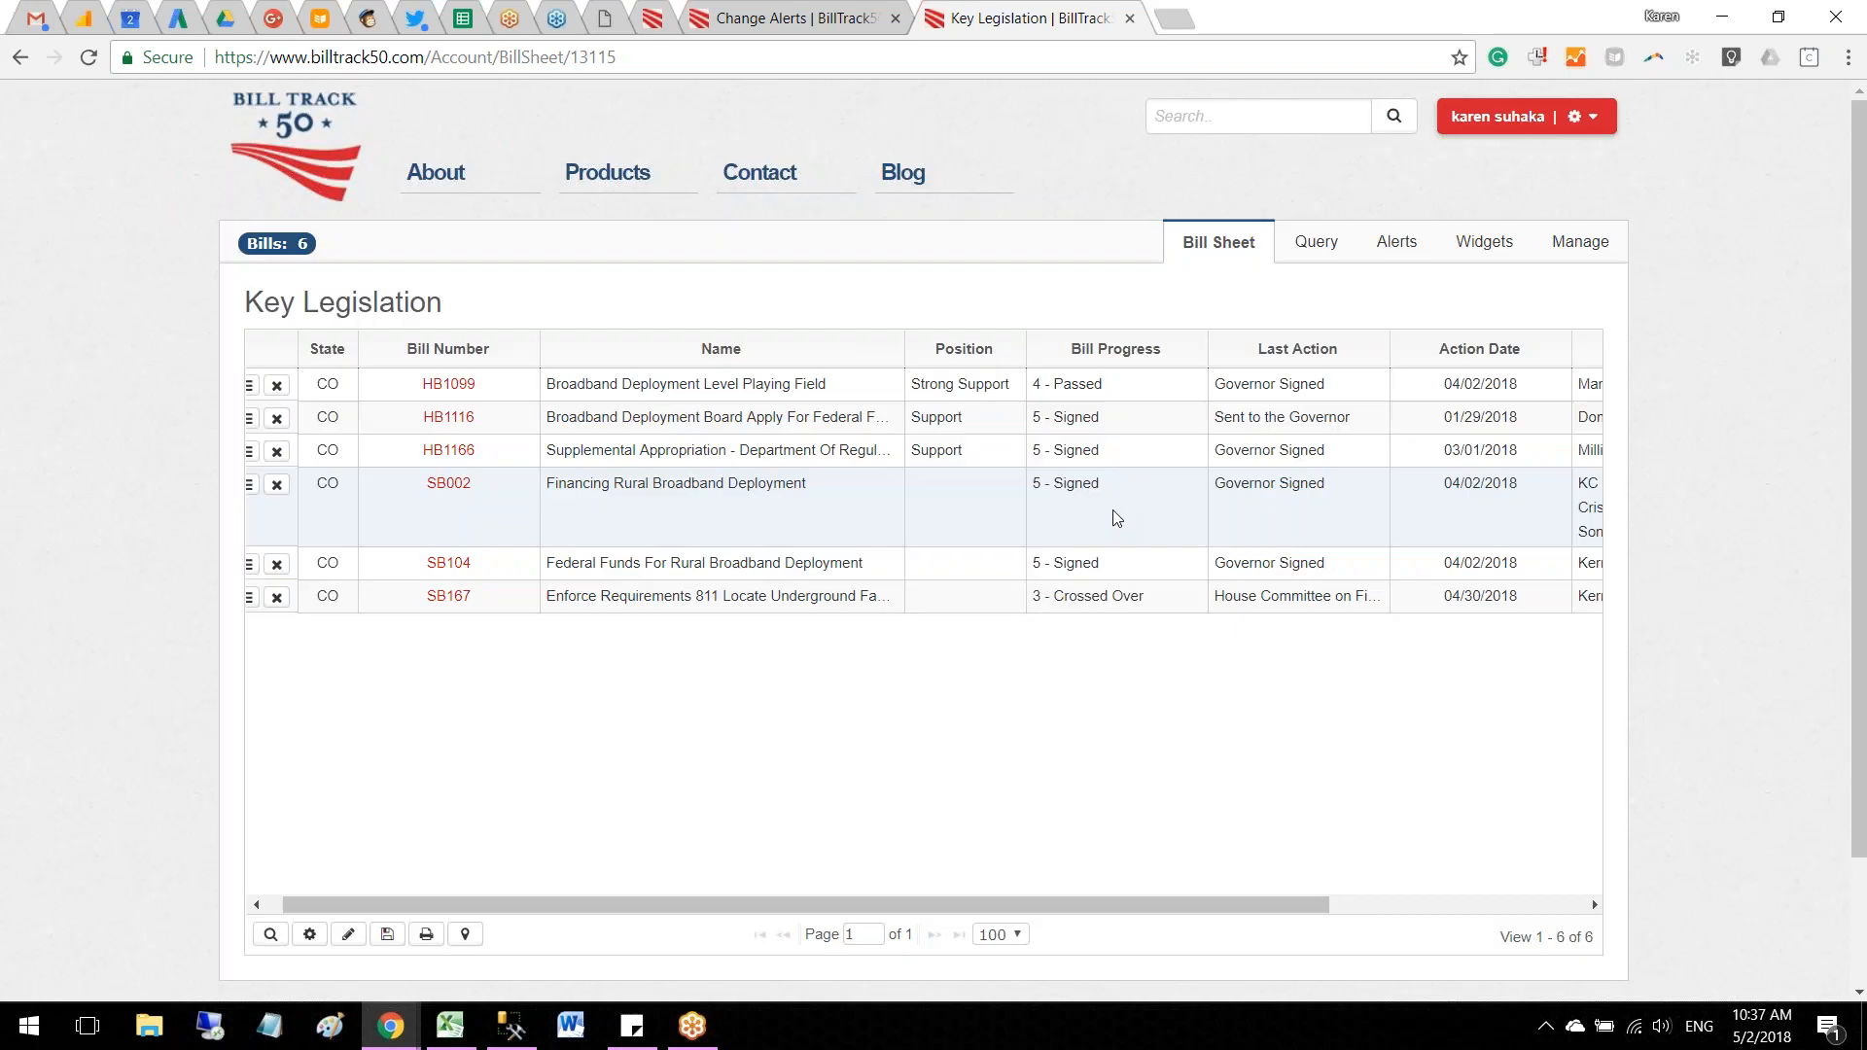
Step: Set the position on bill SB104 to Strong Support and save it
double_click(949, 568)
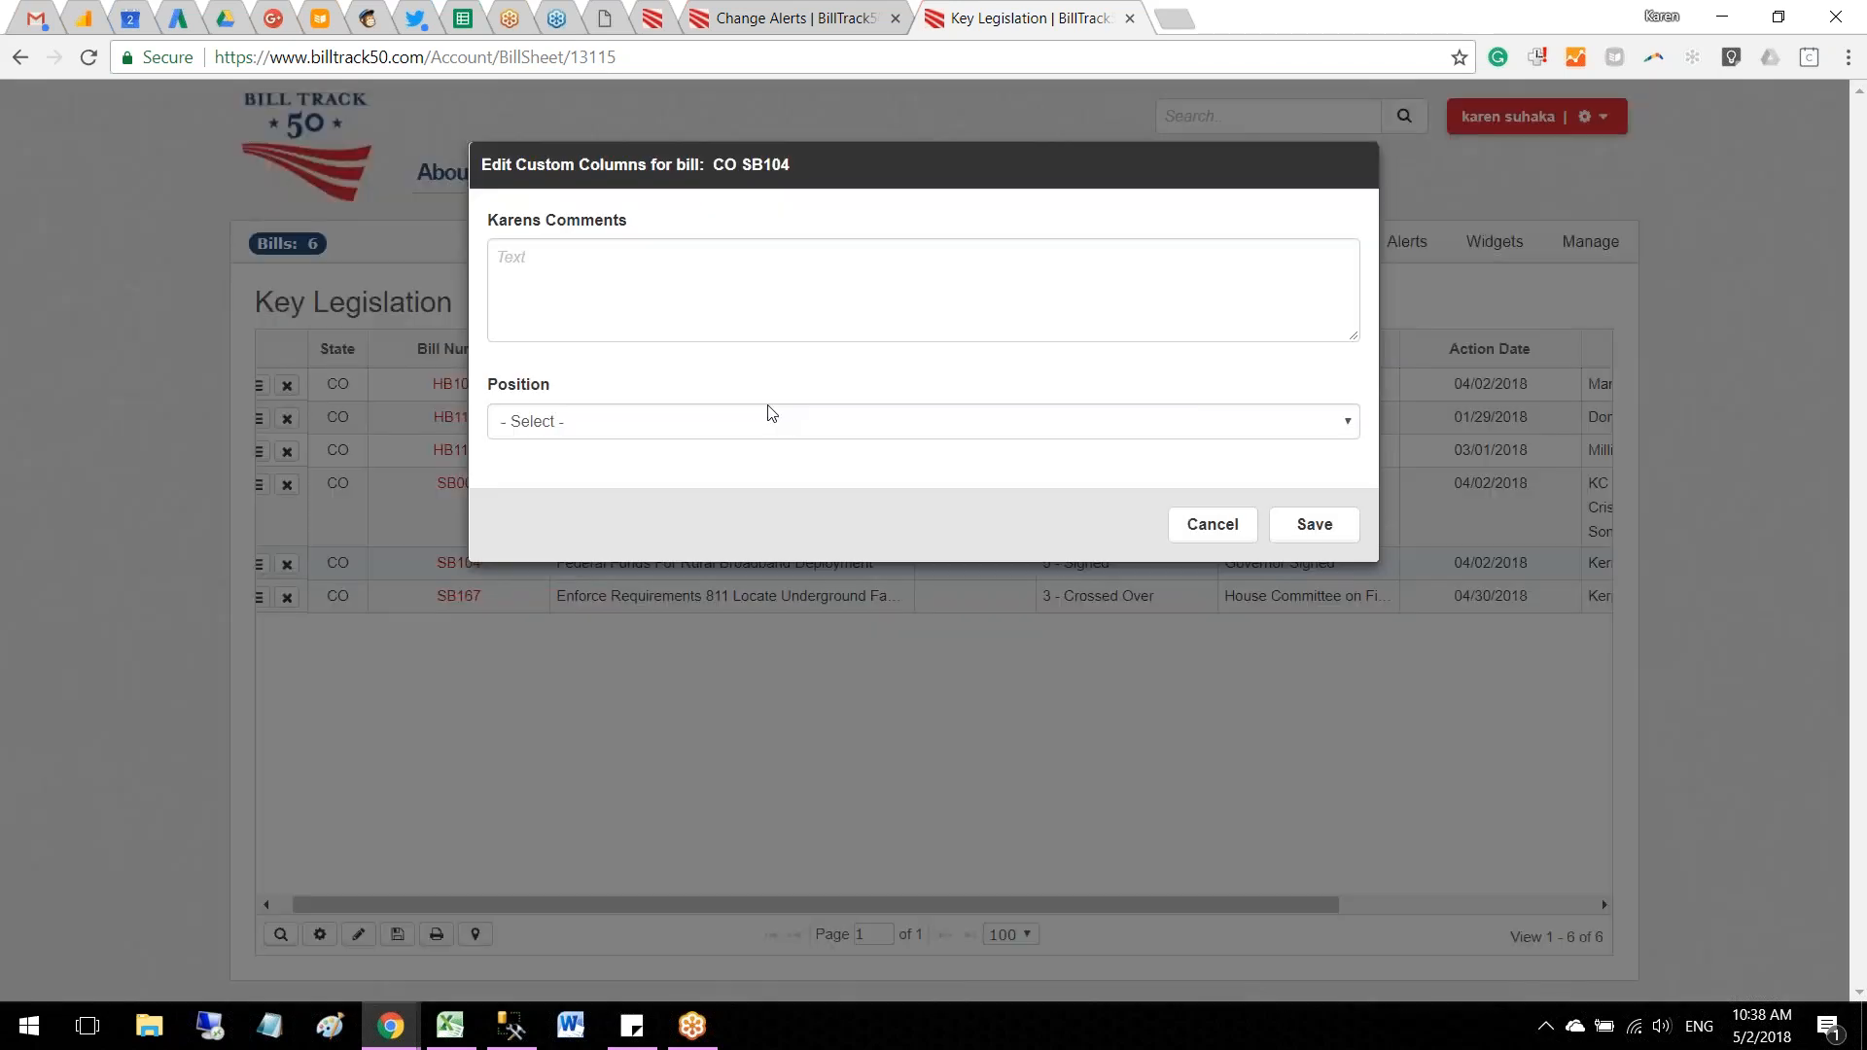
click(759, 421)
click(758, 468)
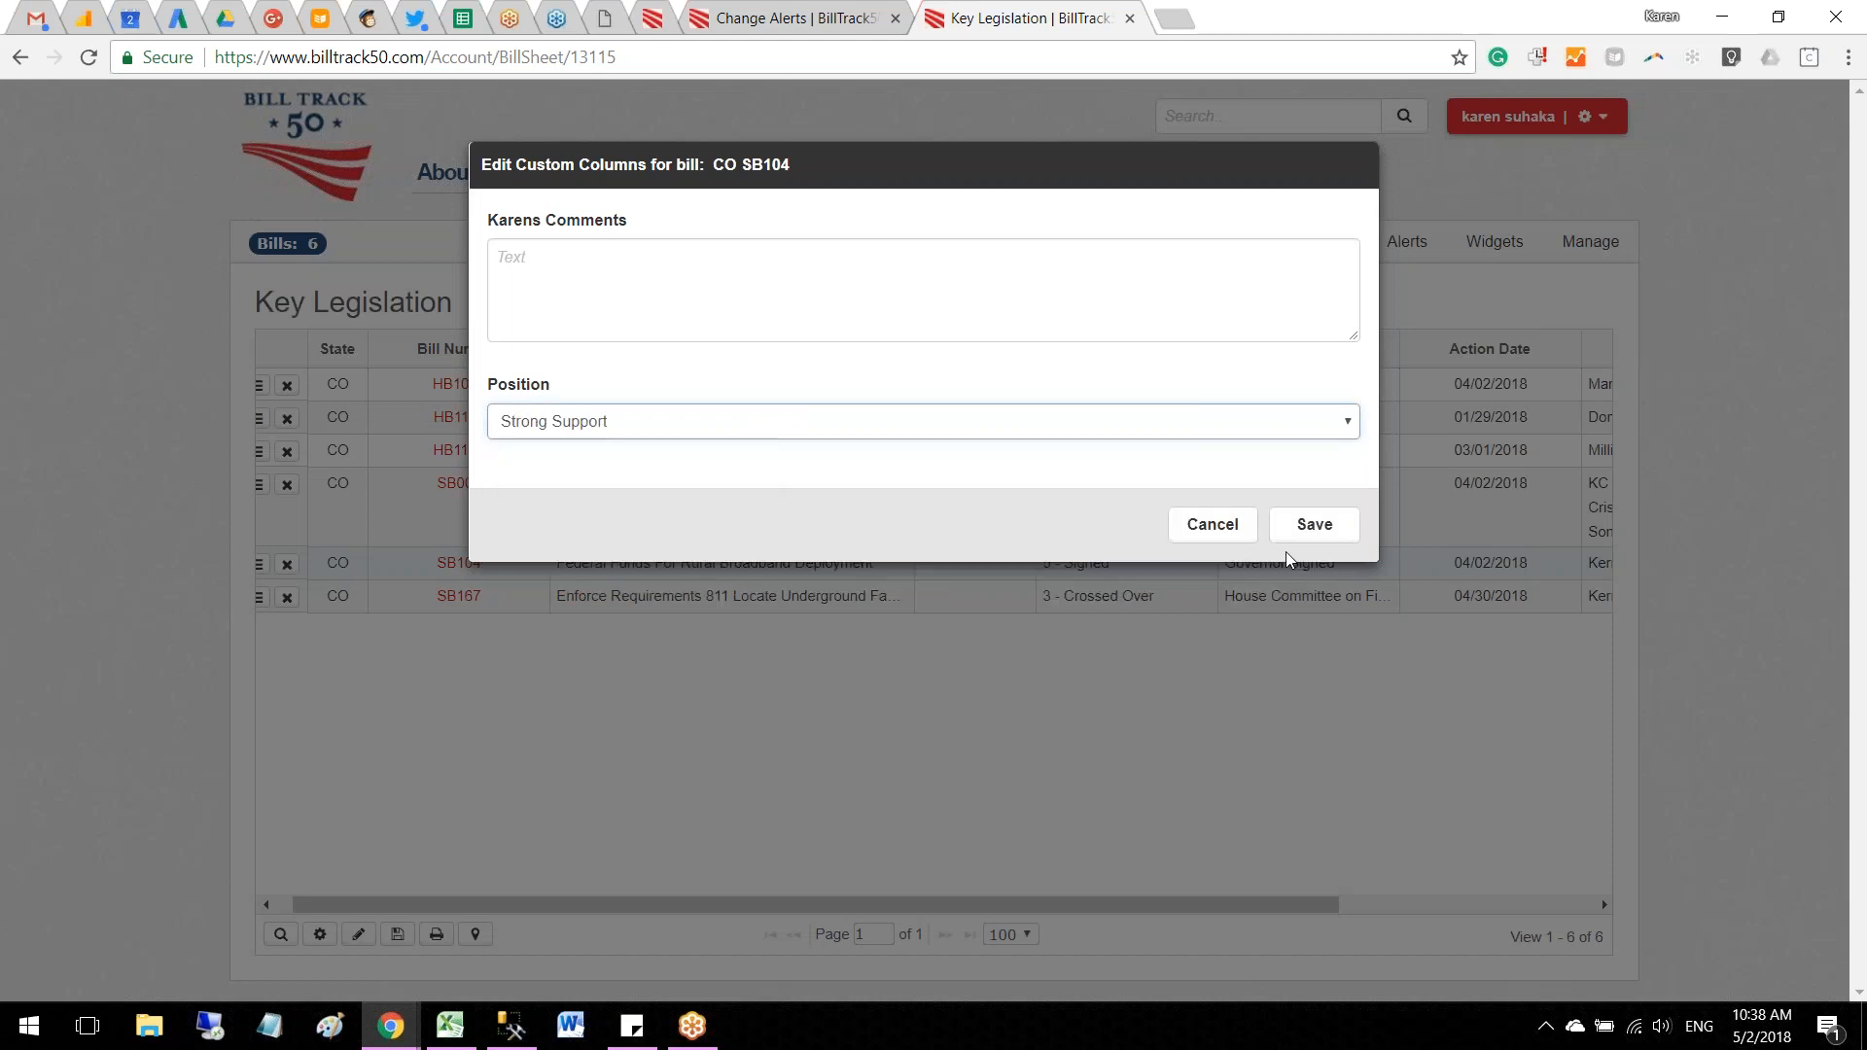
click(1298, 525)
Step: Set the position on bill SB167 to Oppose and save it
double_click(953, 599)
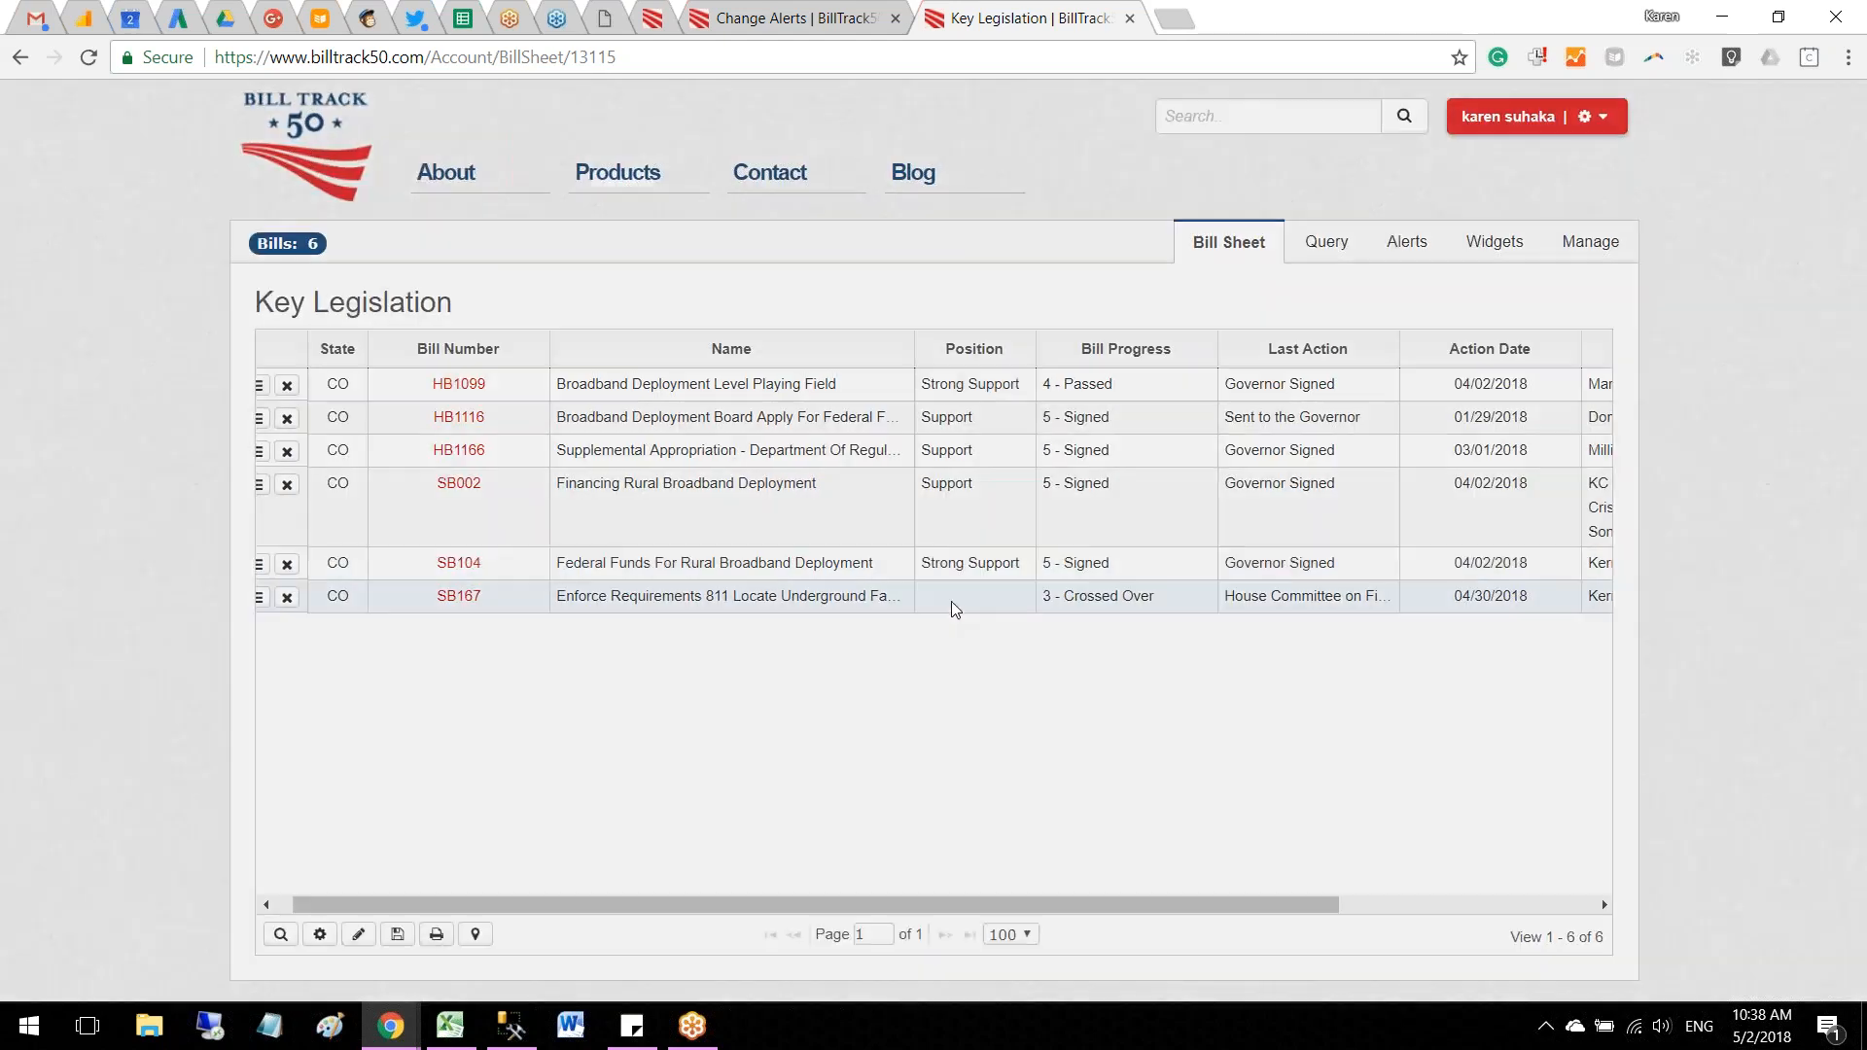
click(755, 428)
click(716, 527)
click(1308, 529)
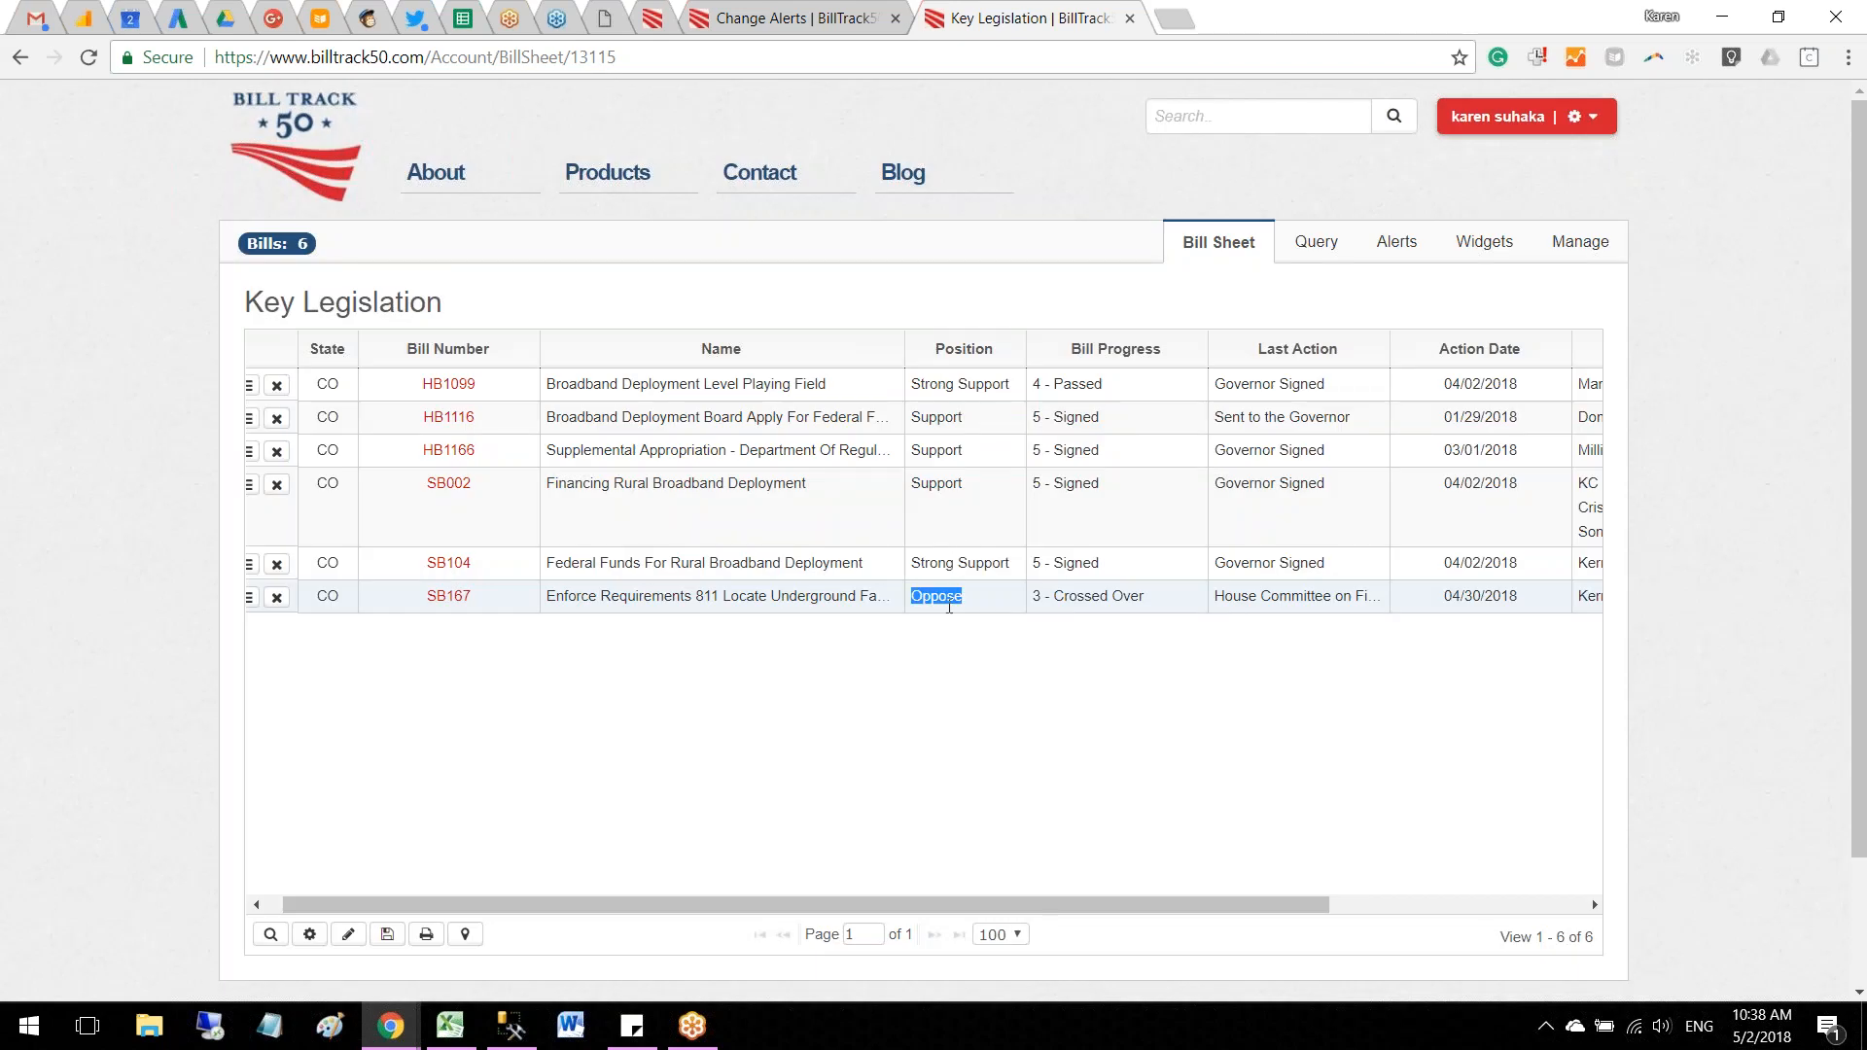
Step: Leave the bill sheet for the account's scorecards and start a new scorecard
click(323, 195)
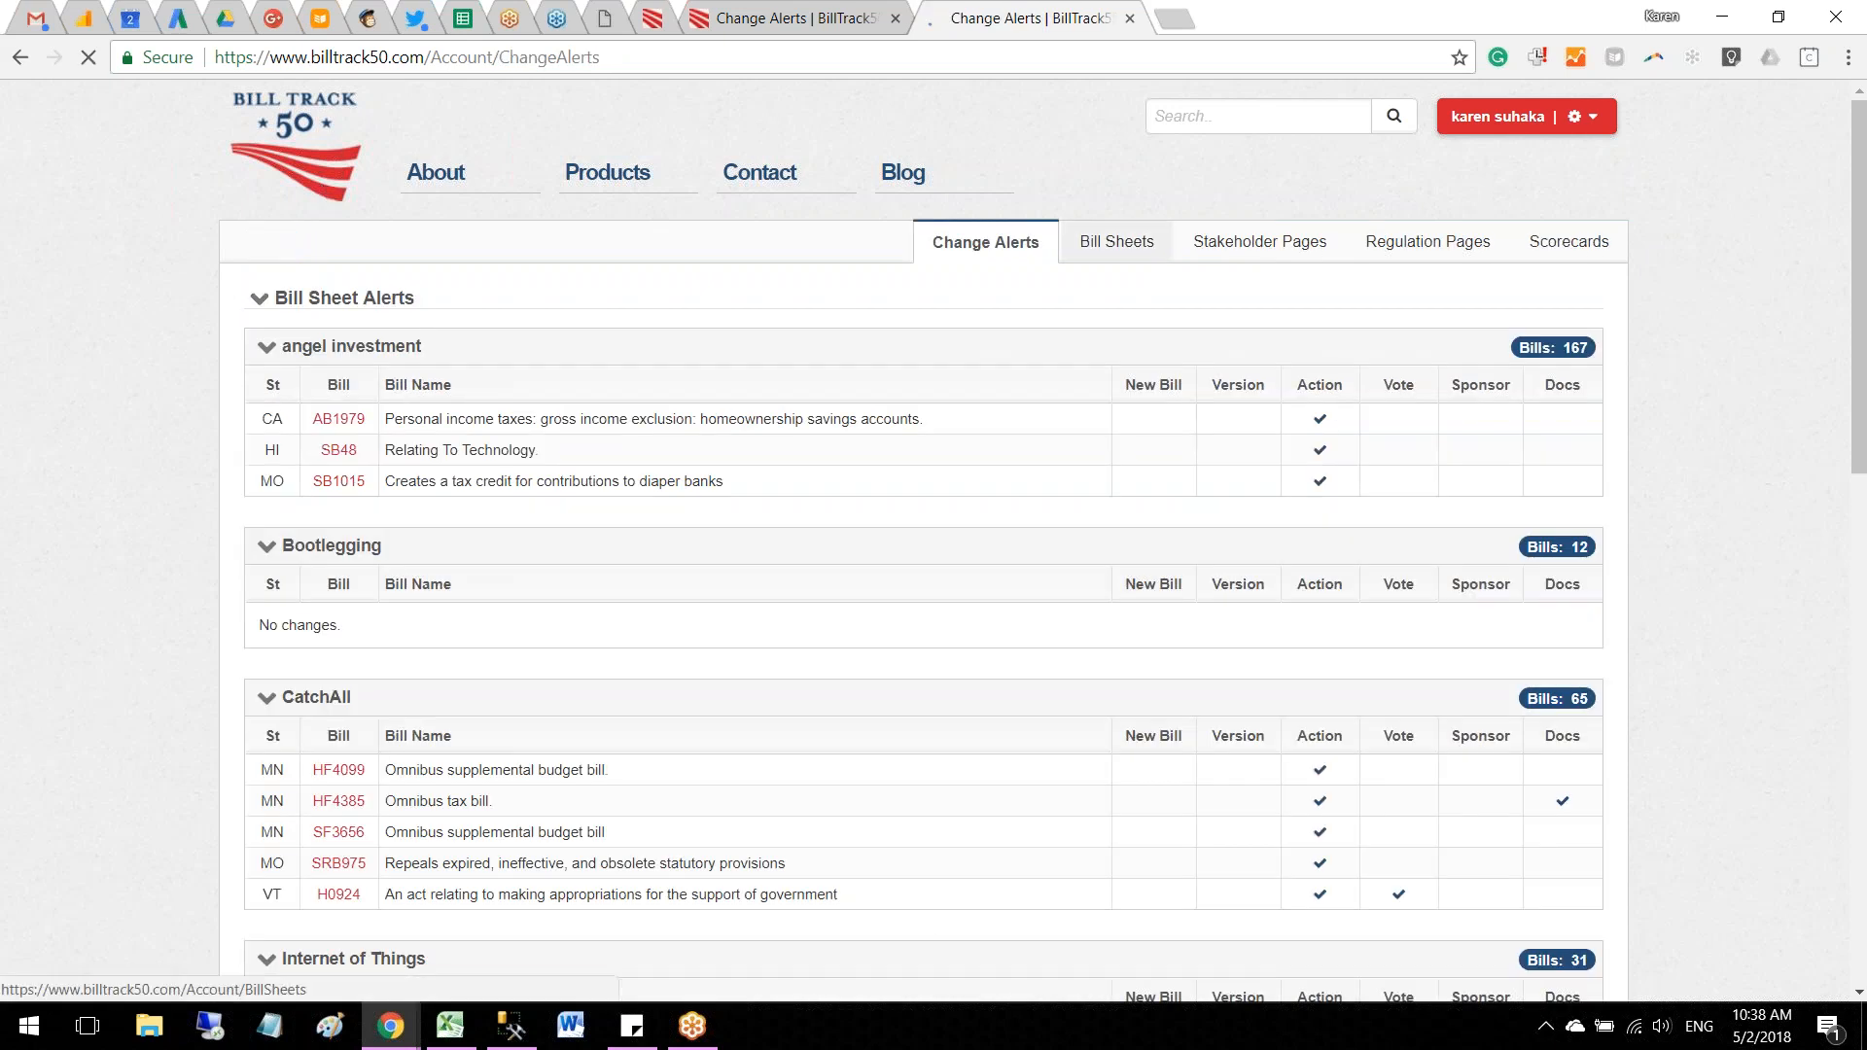
click(1556, 255)
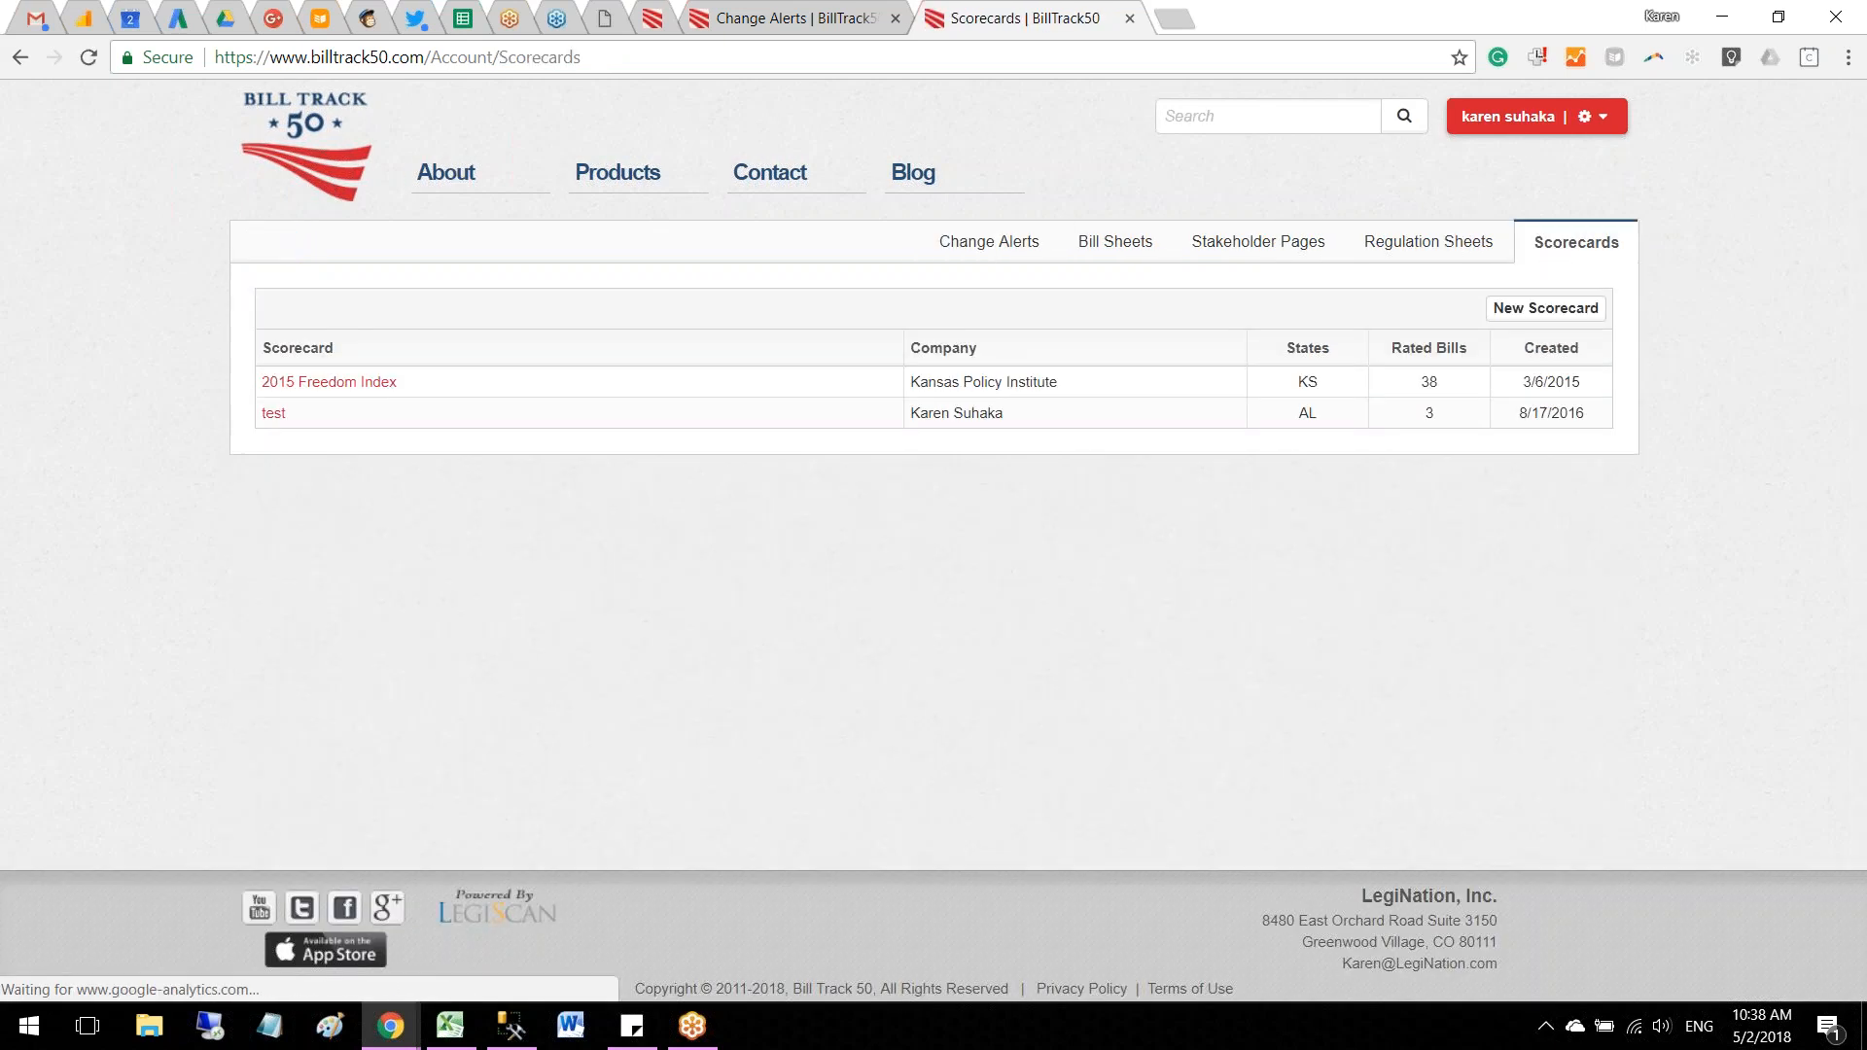
click(1545, 308)
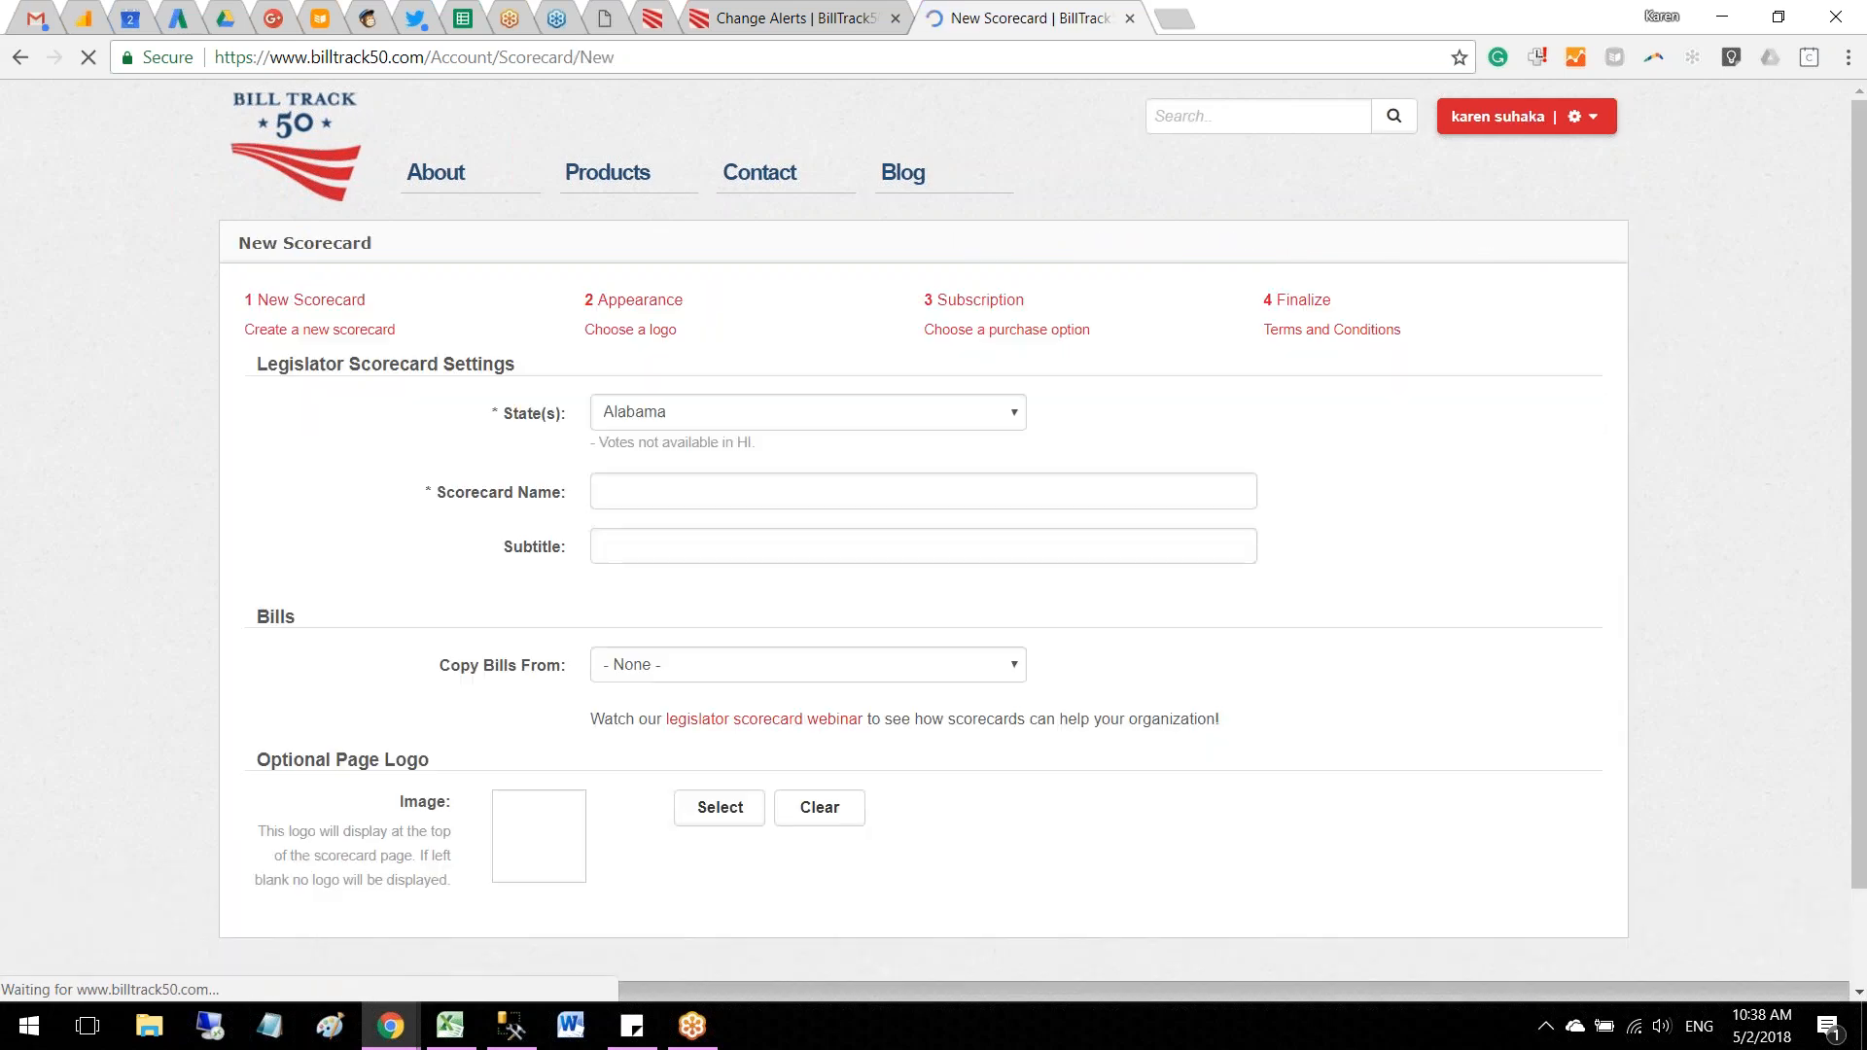
Step: Set the new scorecard's state to Colorado and name the scorecard "Example Internet in CO"
click(802, 439)
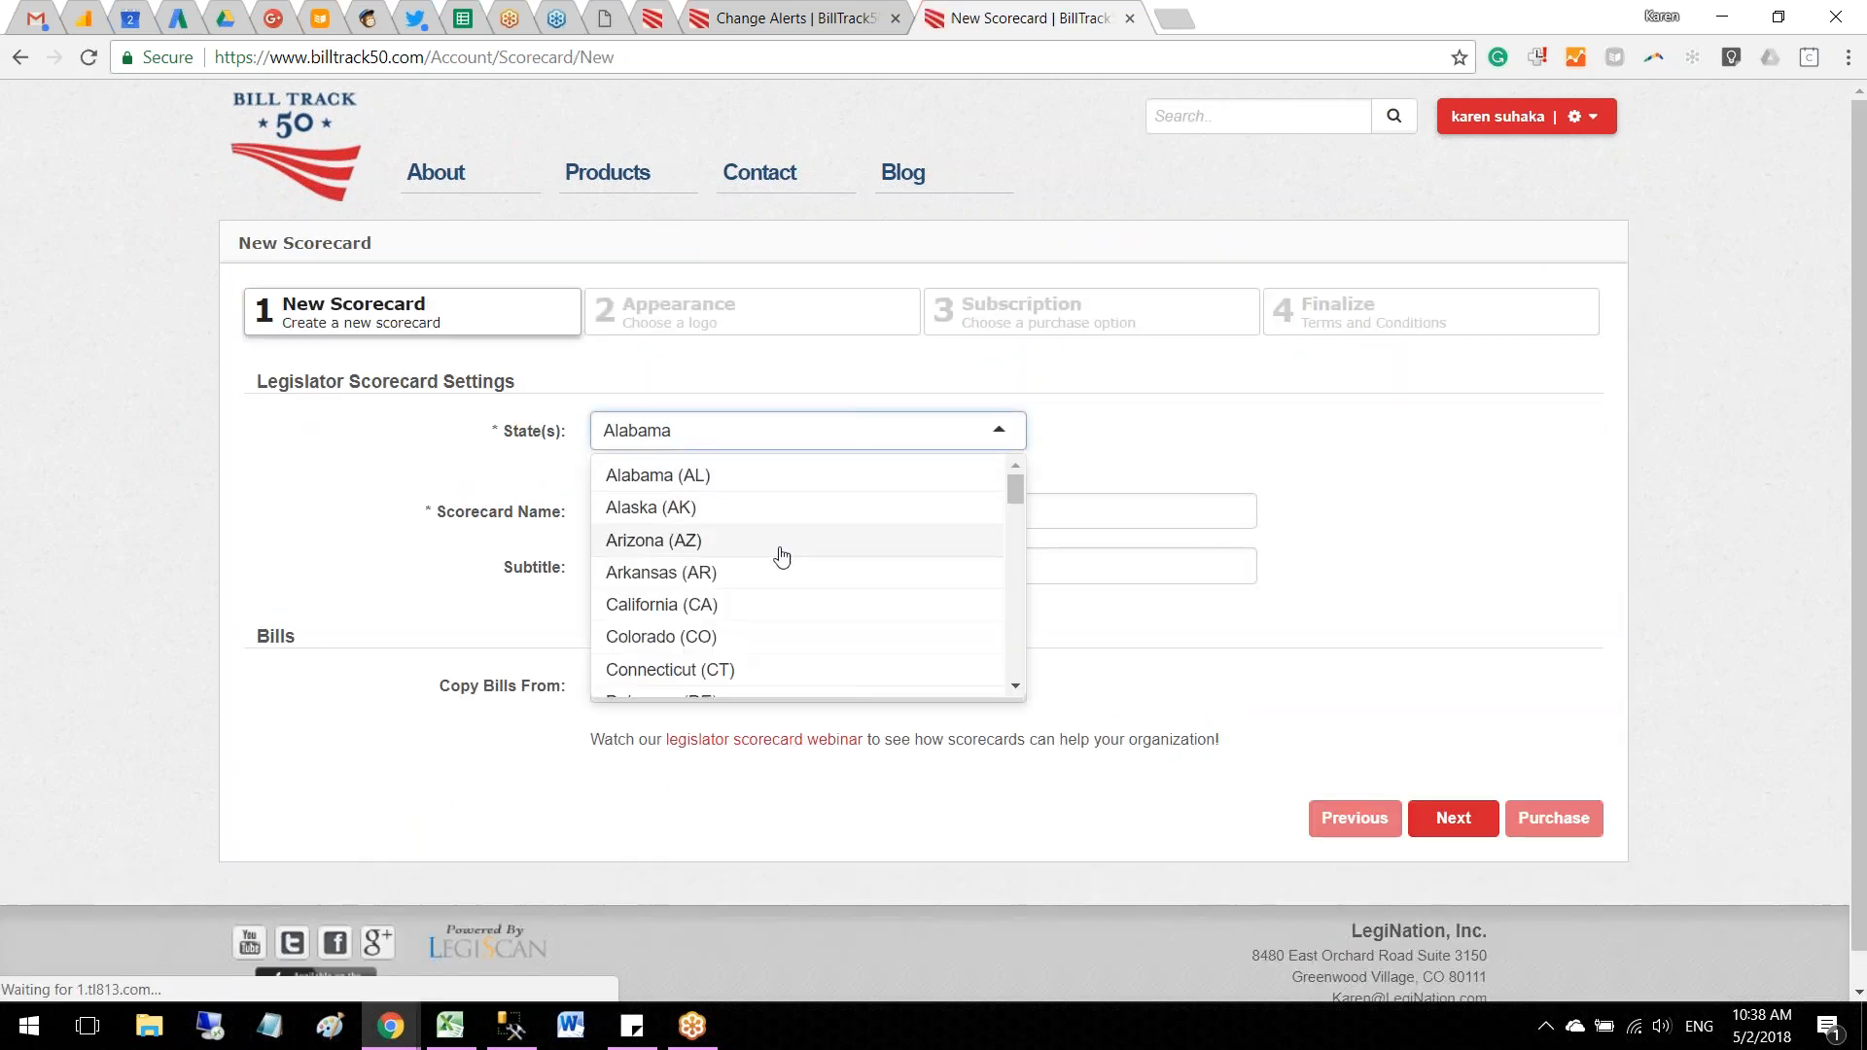
click(748, 645)
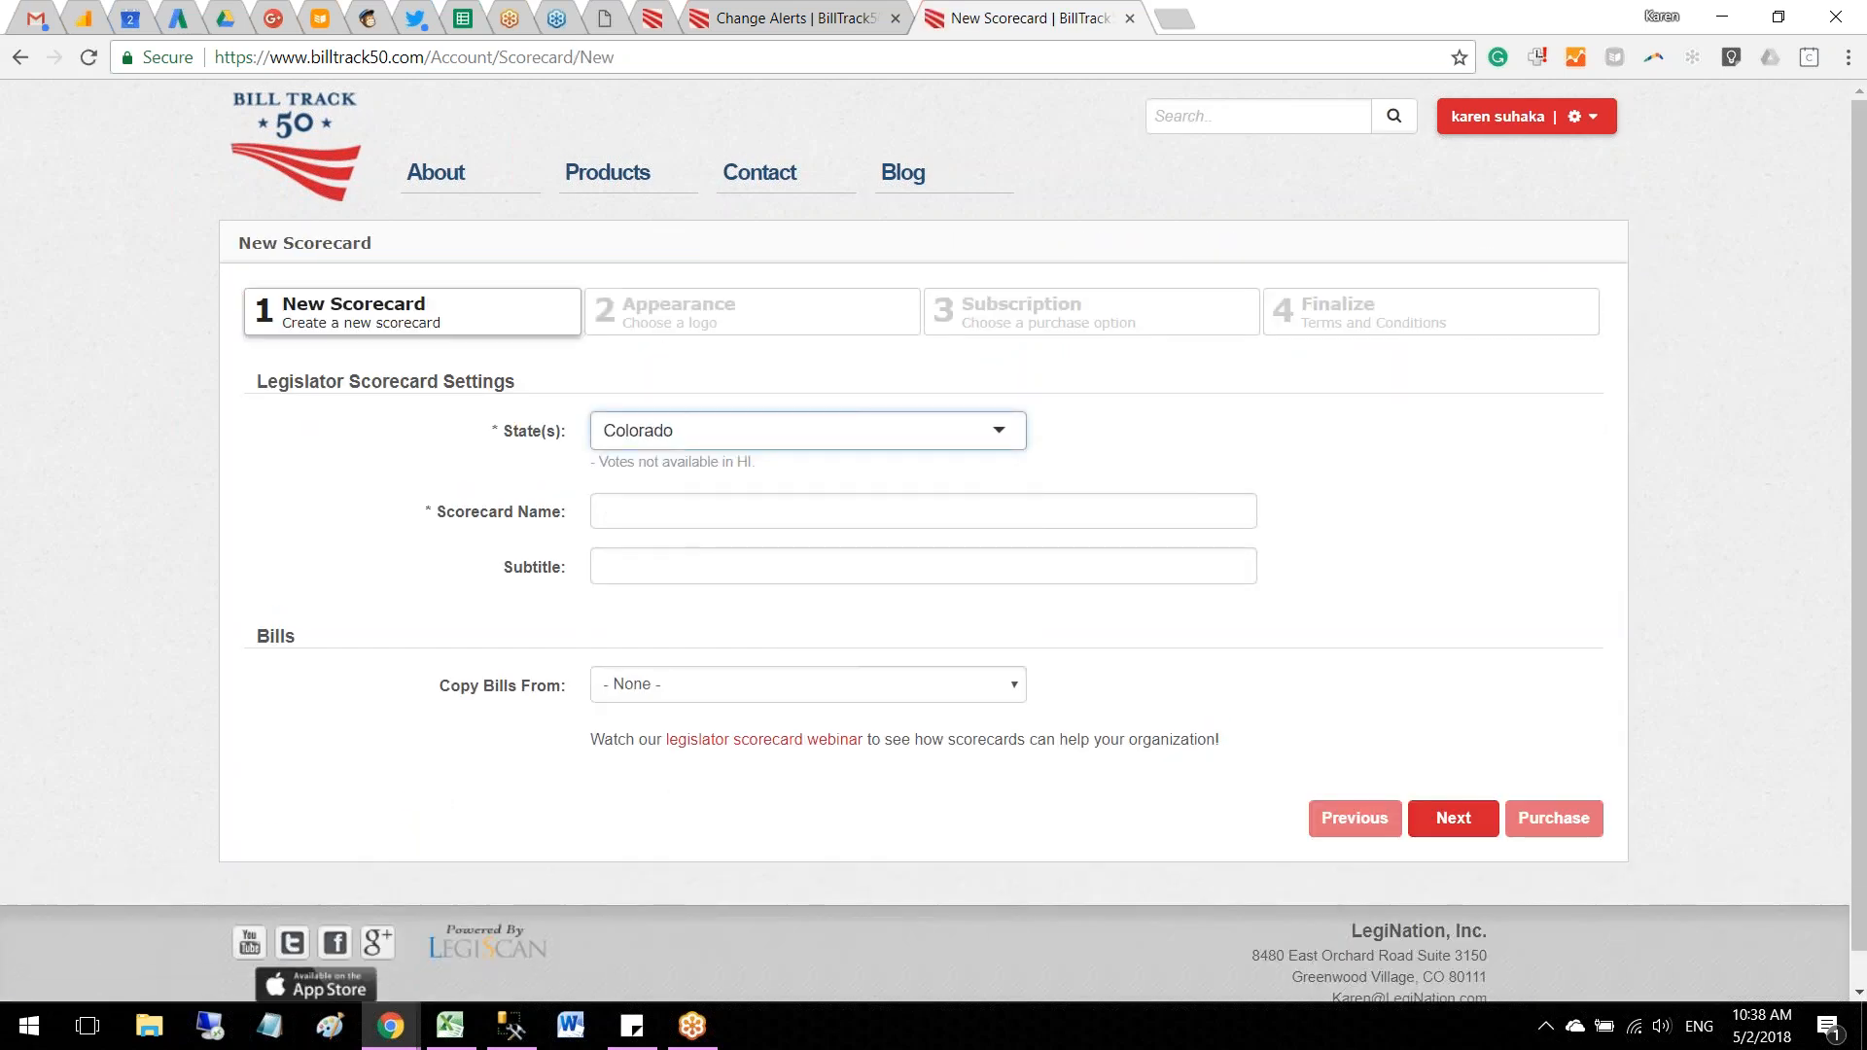
click(720, 518)
text(Exa)
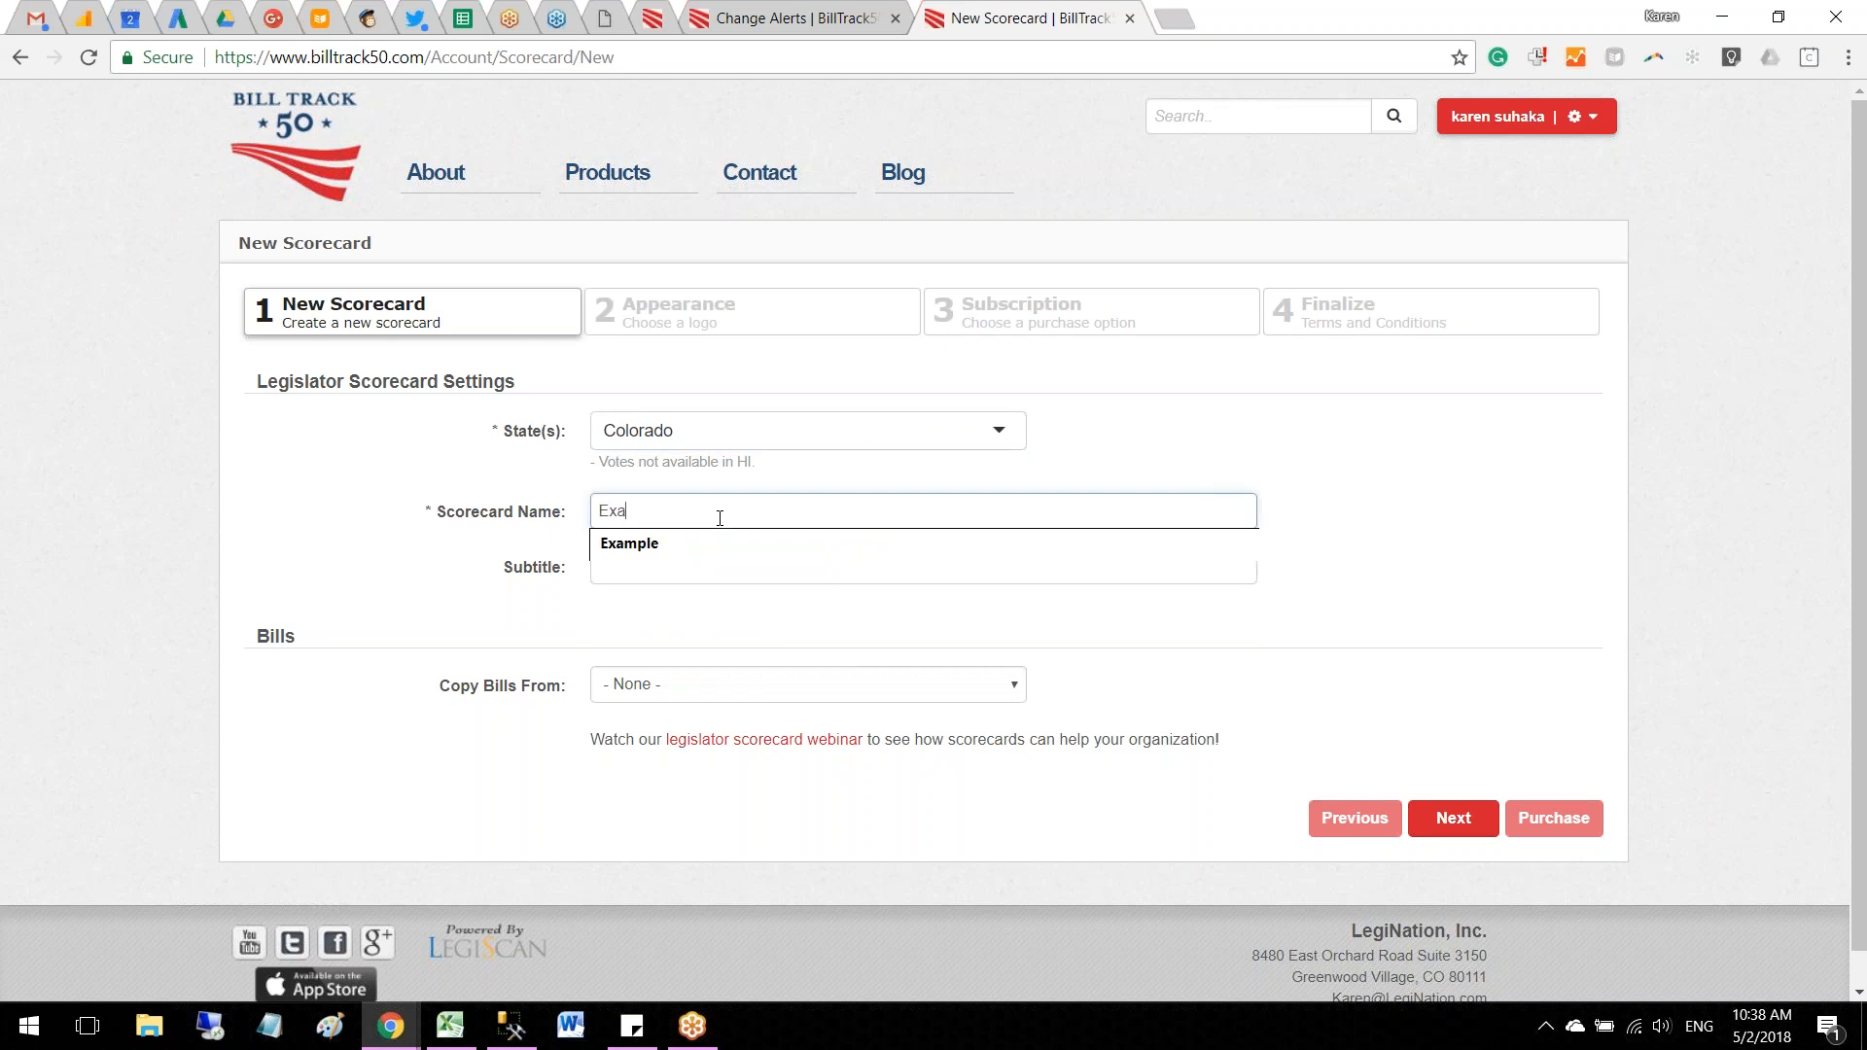
text(mple Internet in CO)
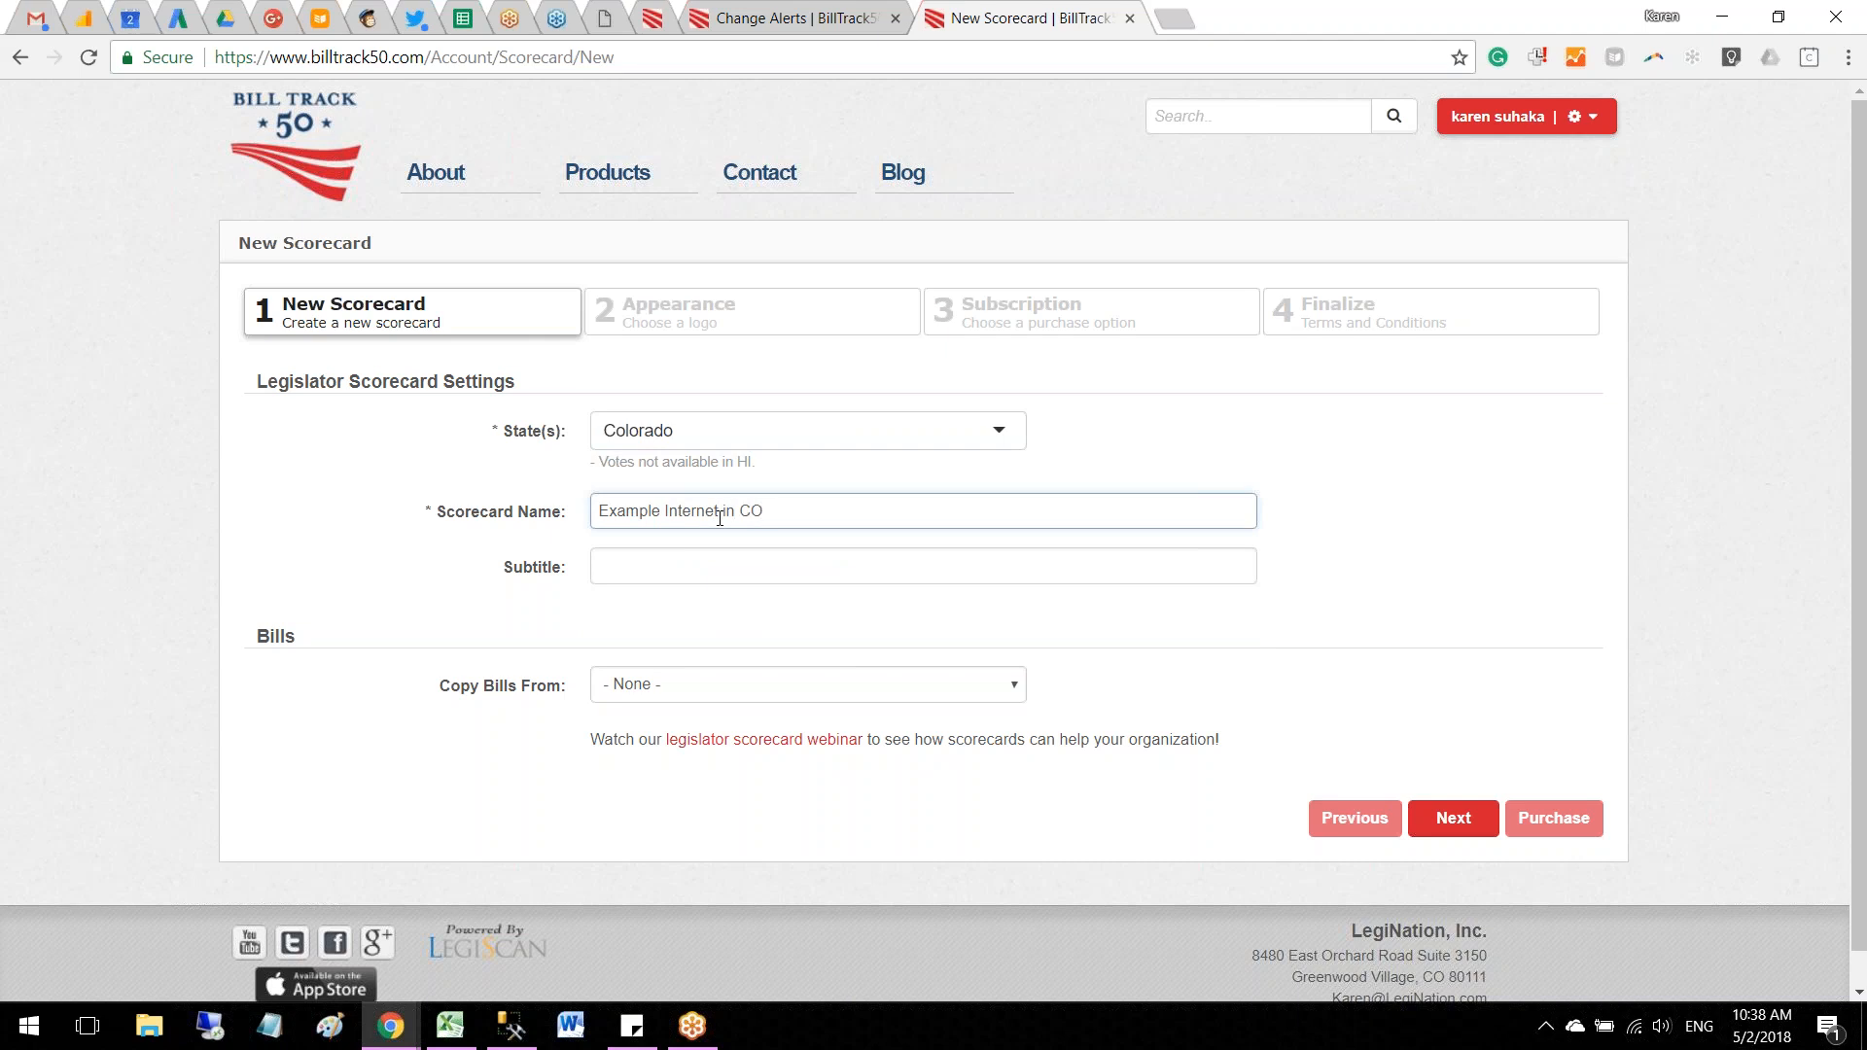
Step: Enter the subtitle "Legislation introduced 2017-2018" and copy the scorecard's bills from Key Legislation
click(683, 568)
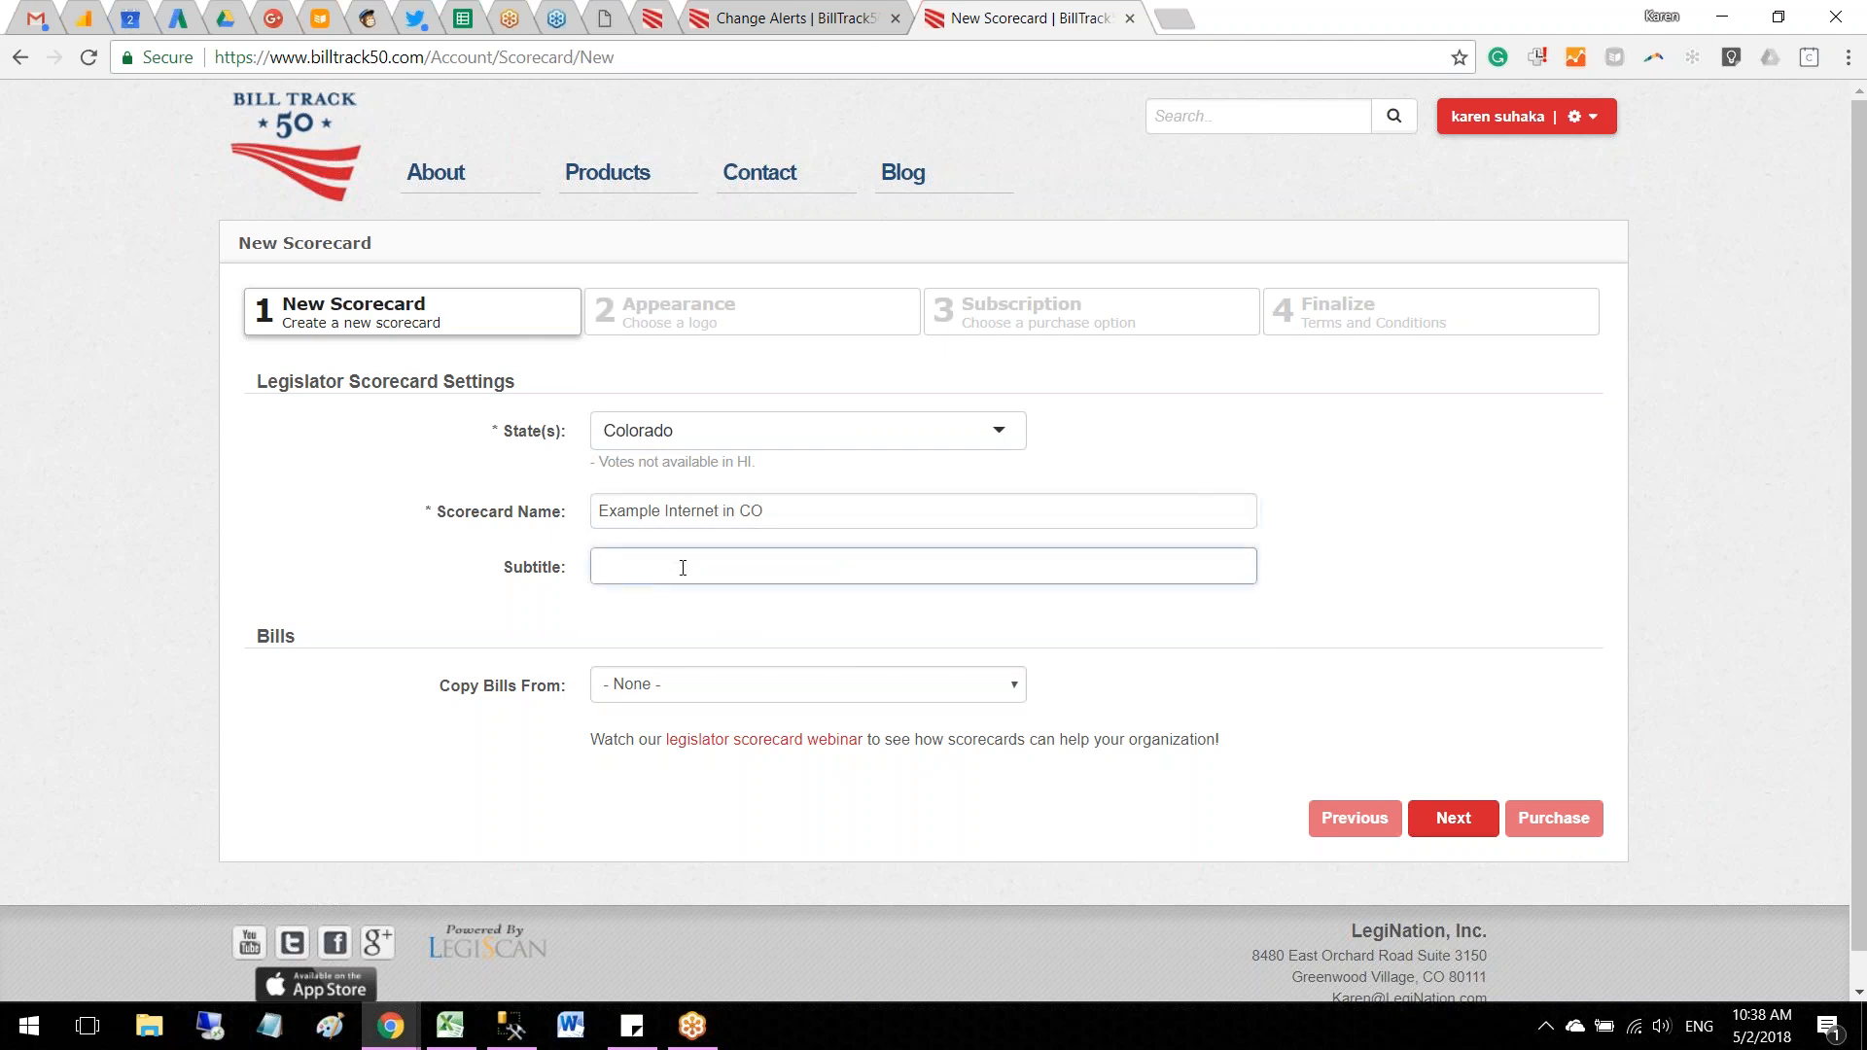
text(legislatio)
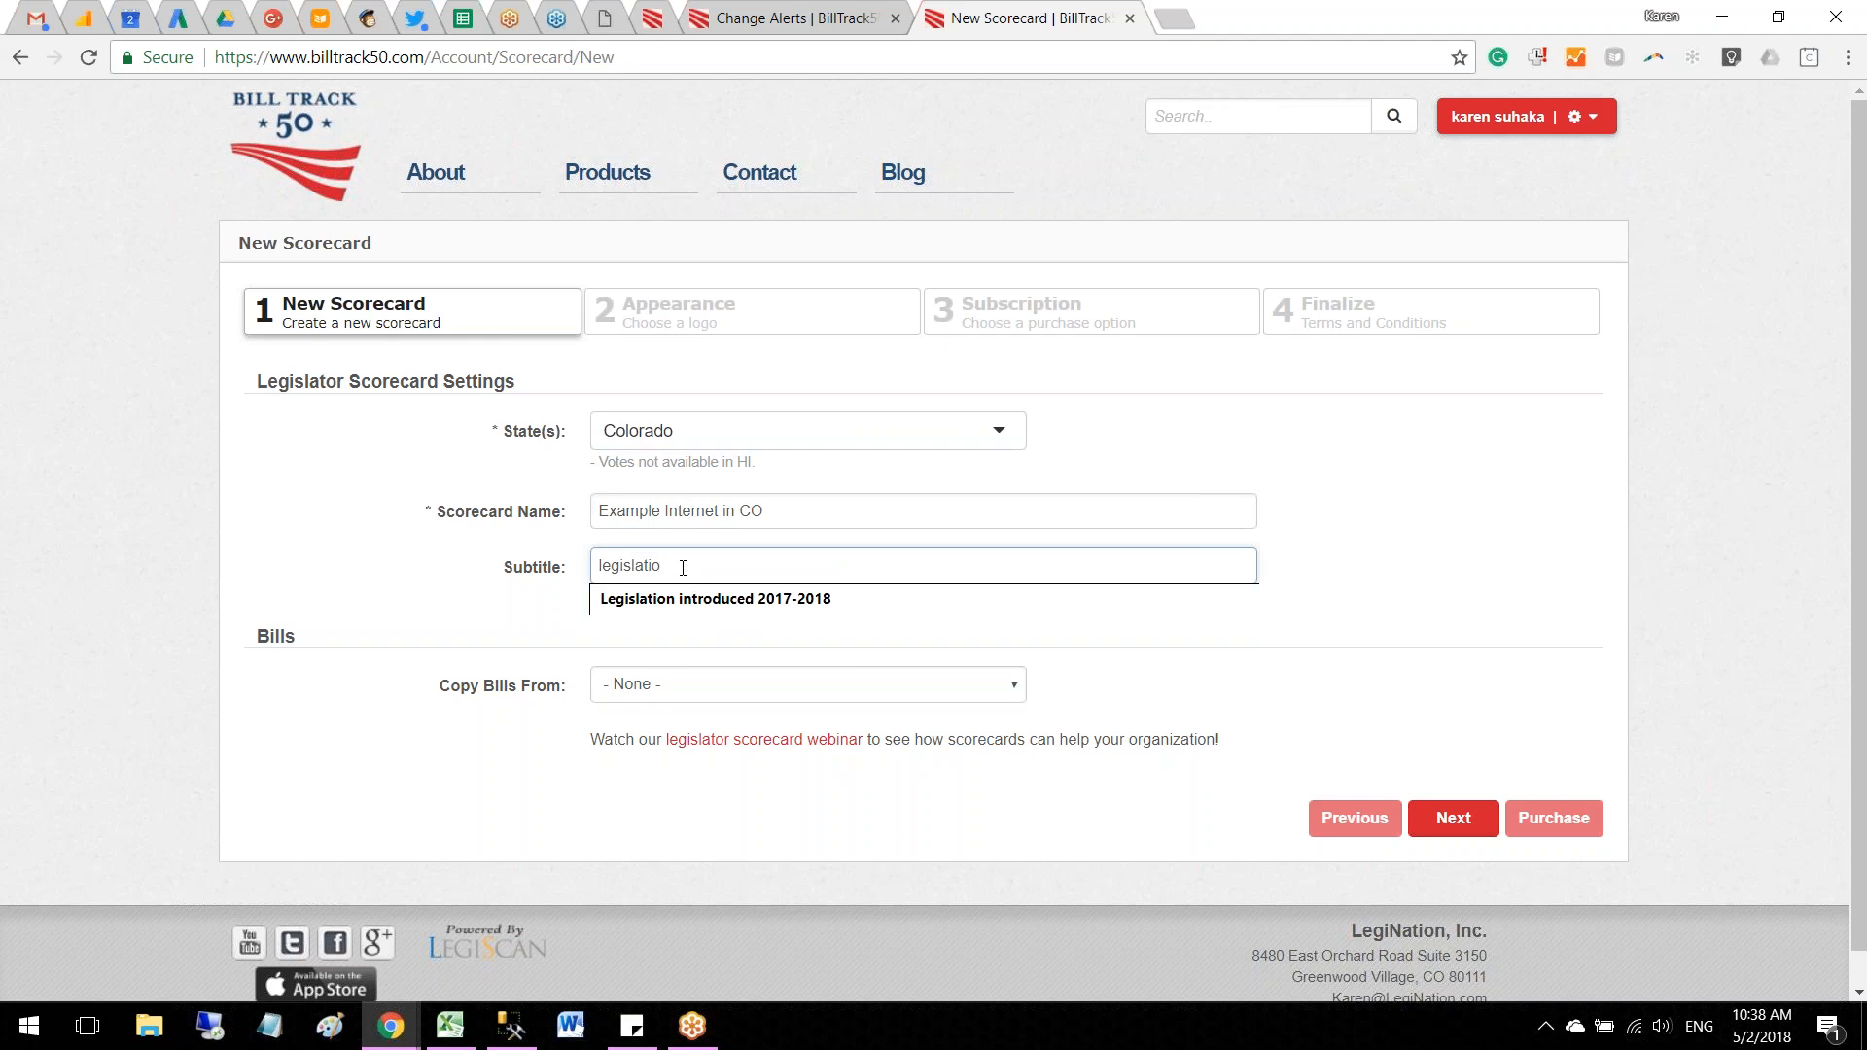
click(684, 601)
click(673, 686)
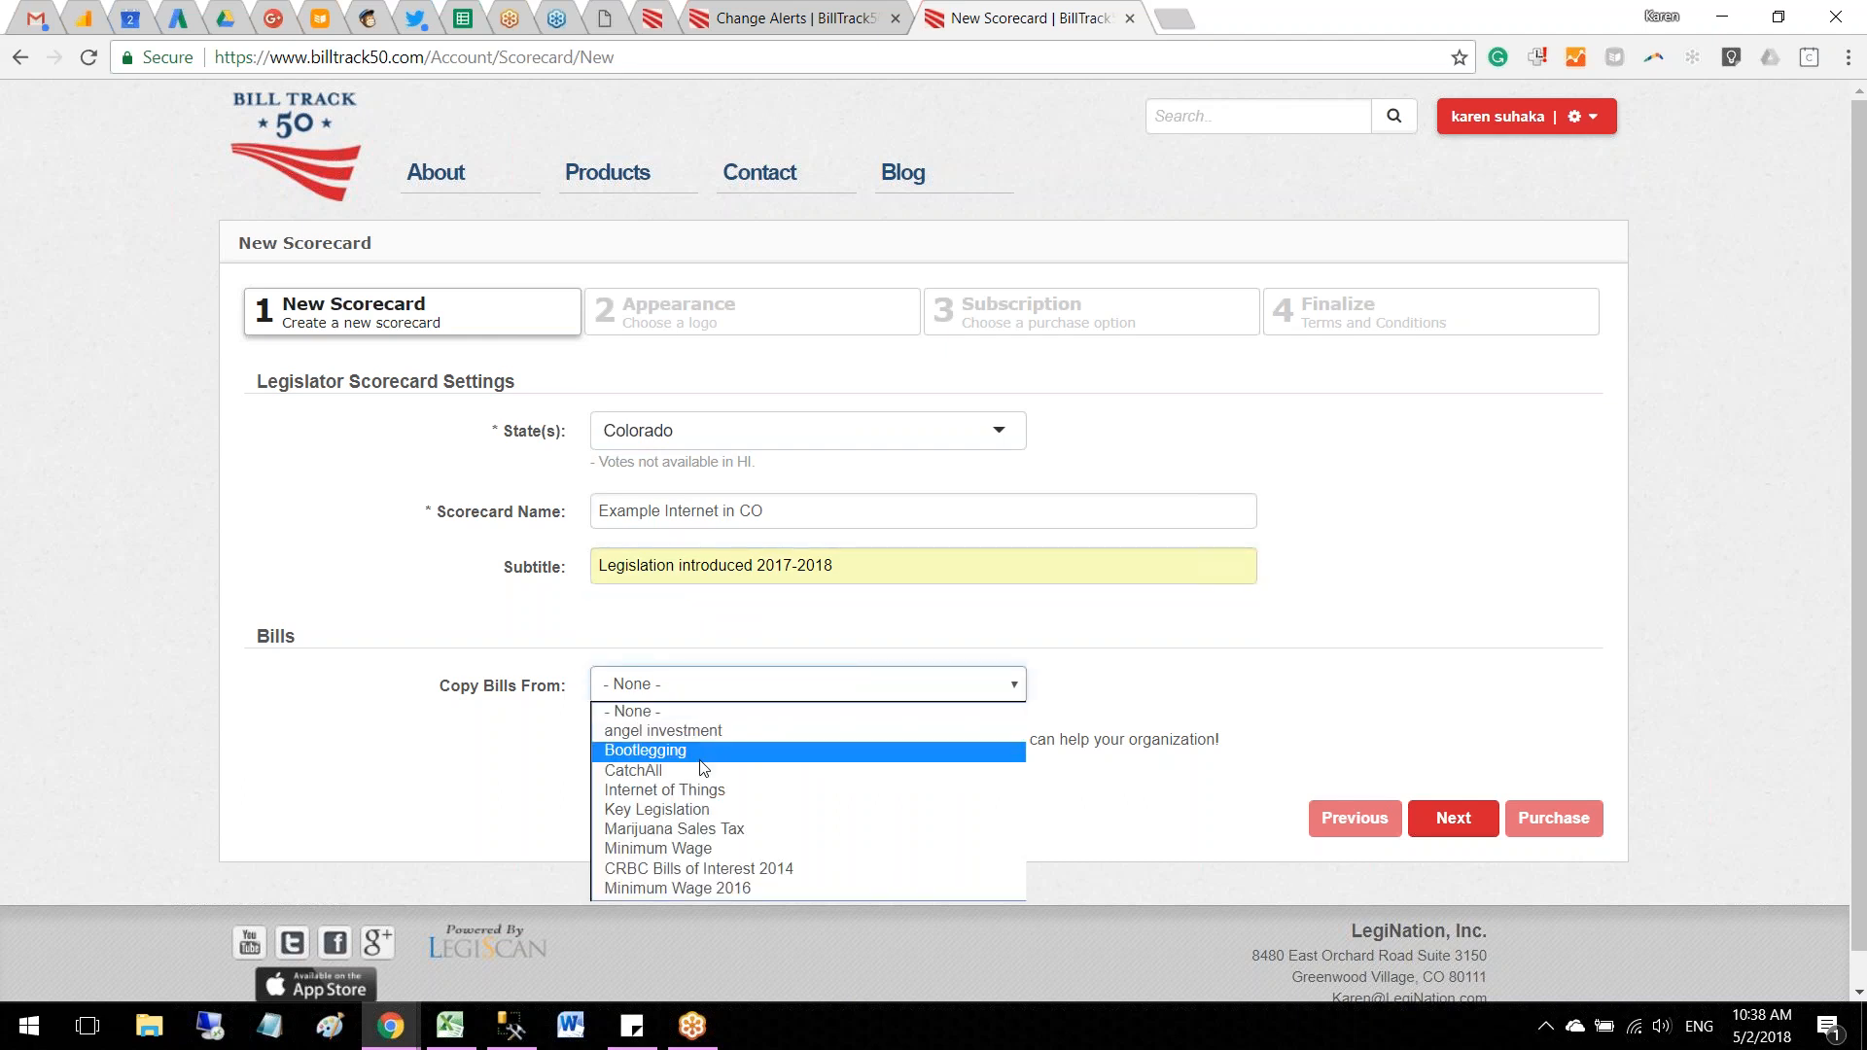
click(690, 813)
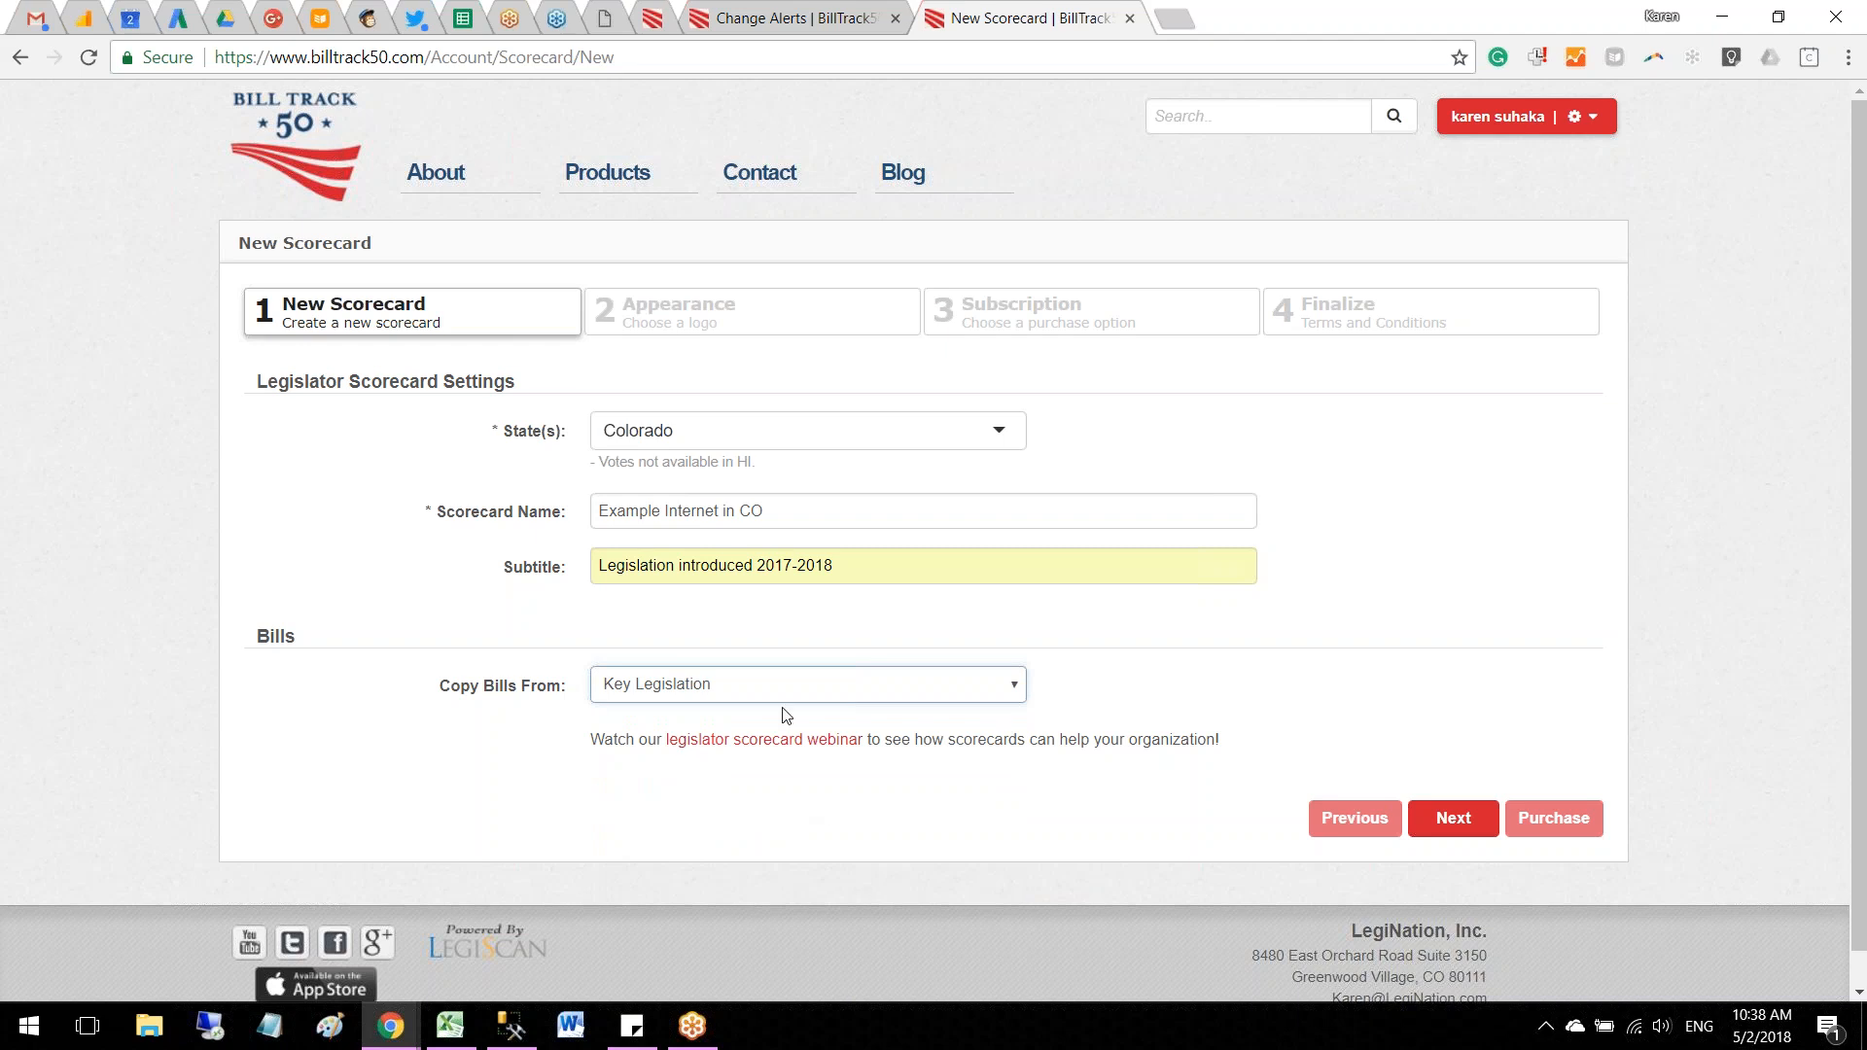
click(1446, 822)
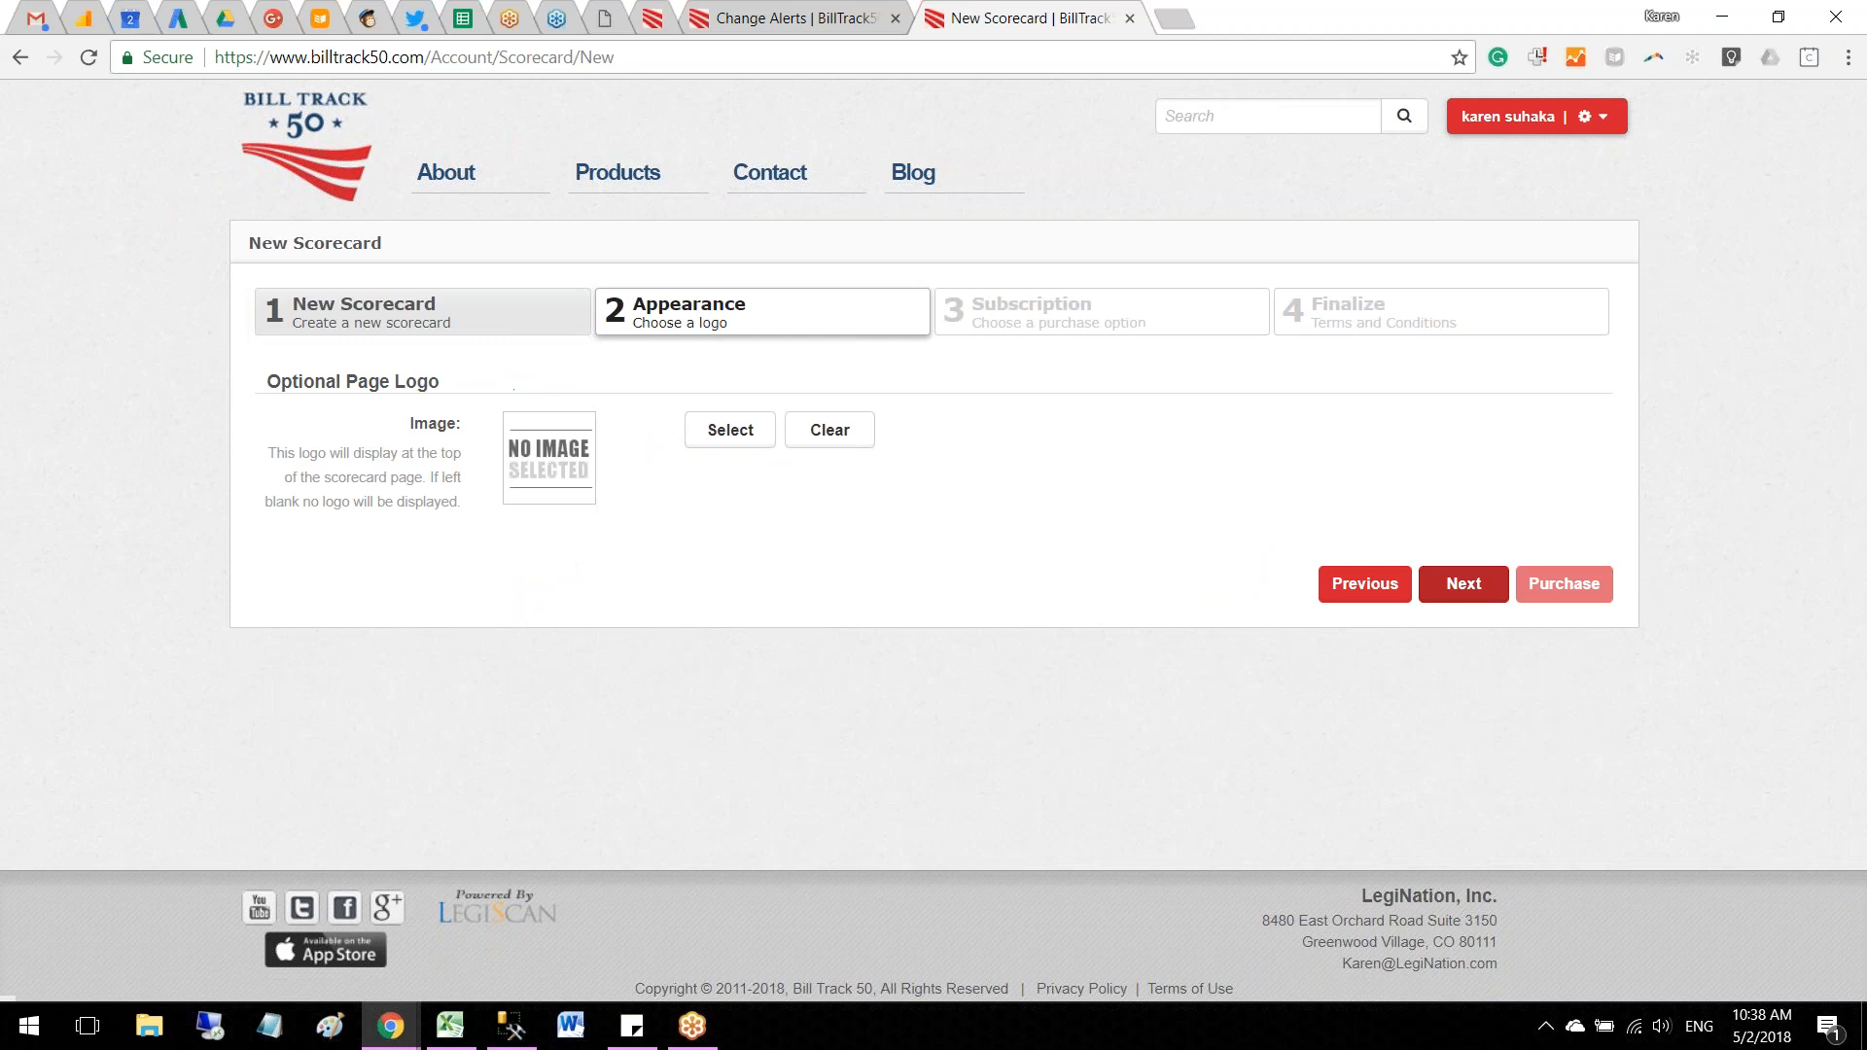
Step: Continue without a logo, accept the annual unlimited scorecard subscription, and choose Mailed Invoice as the payment method
click(1461, 595)
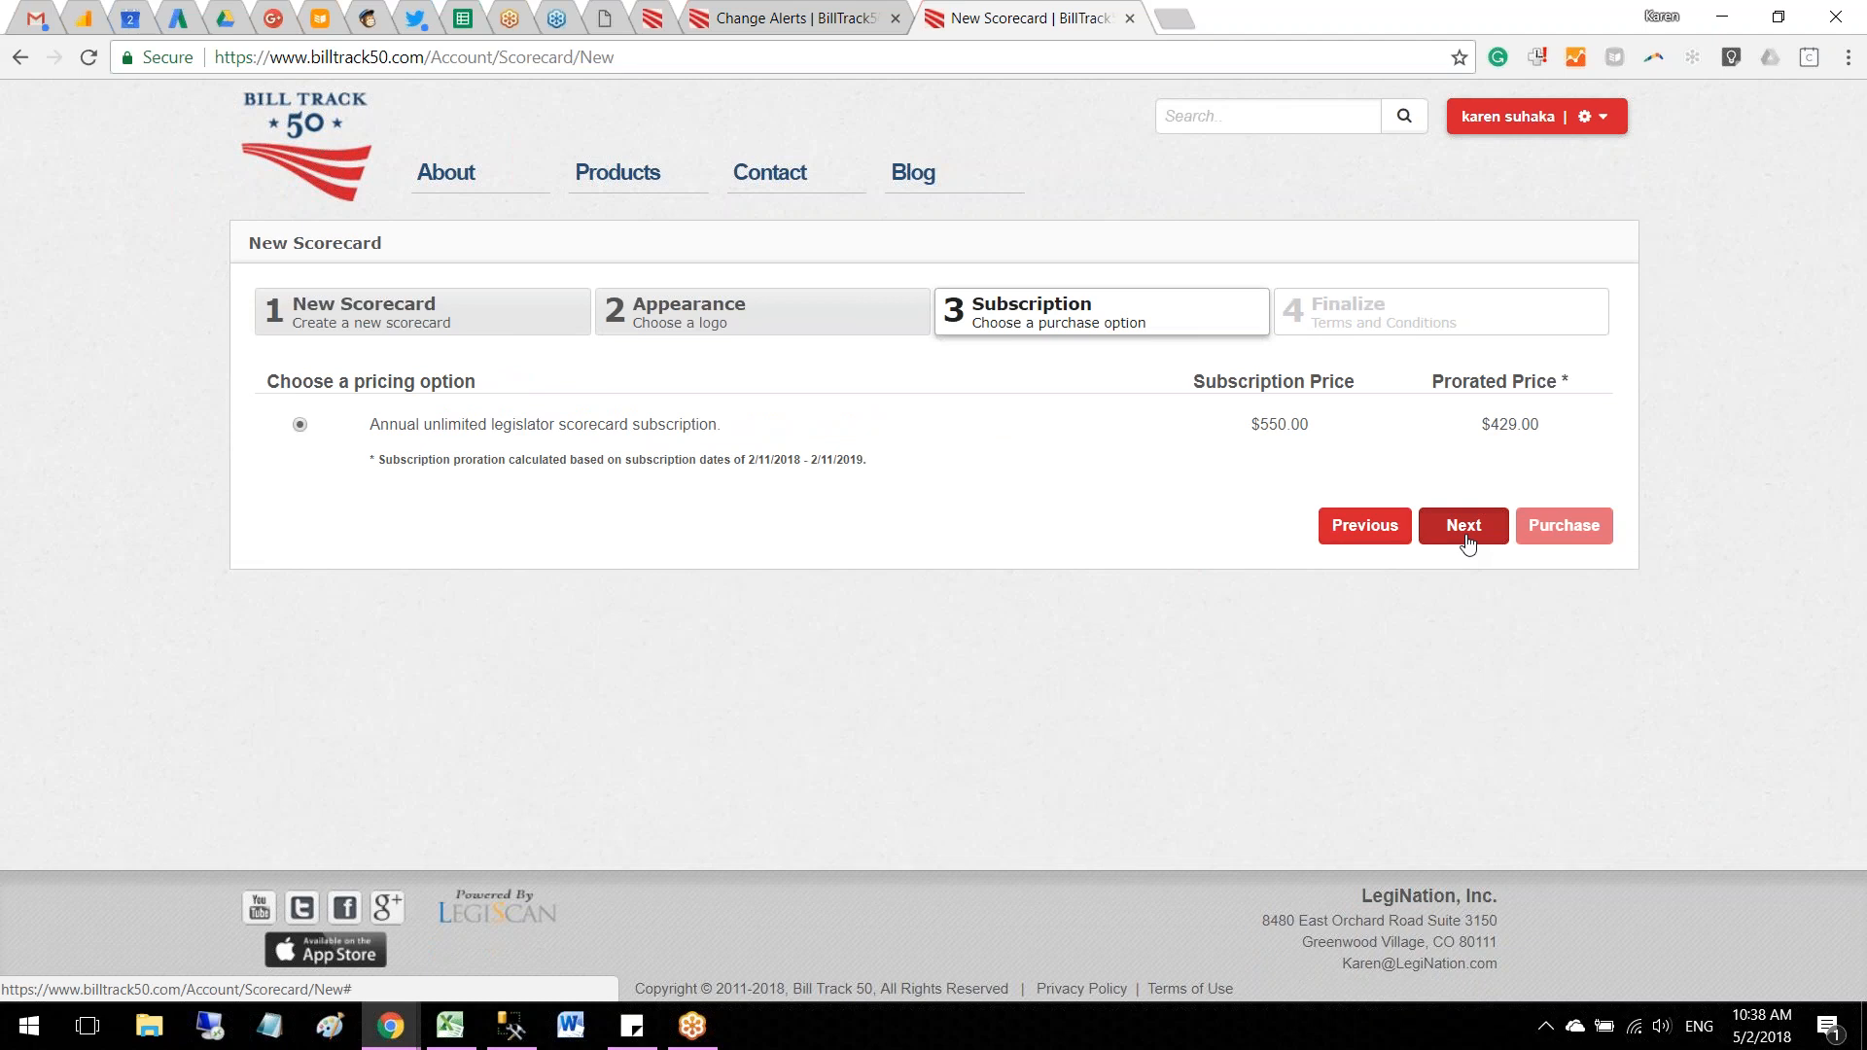
click(1465, 530)
click(665, 646)
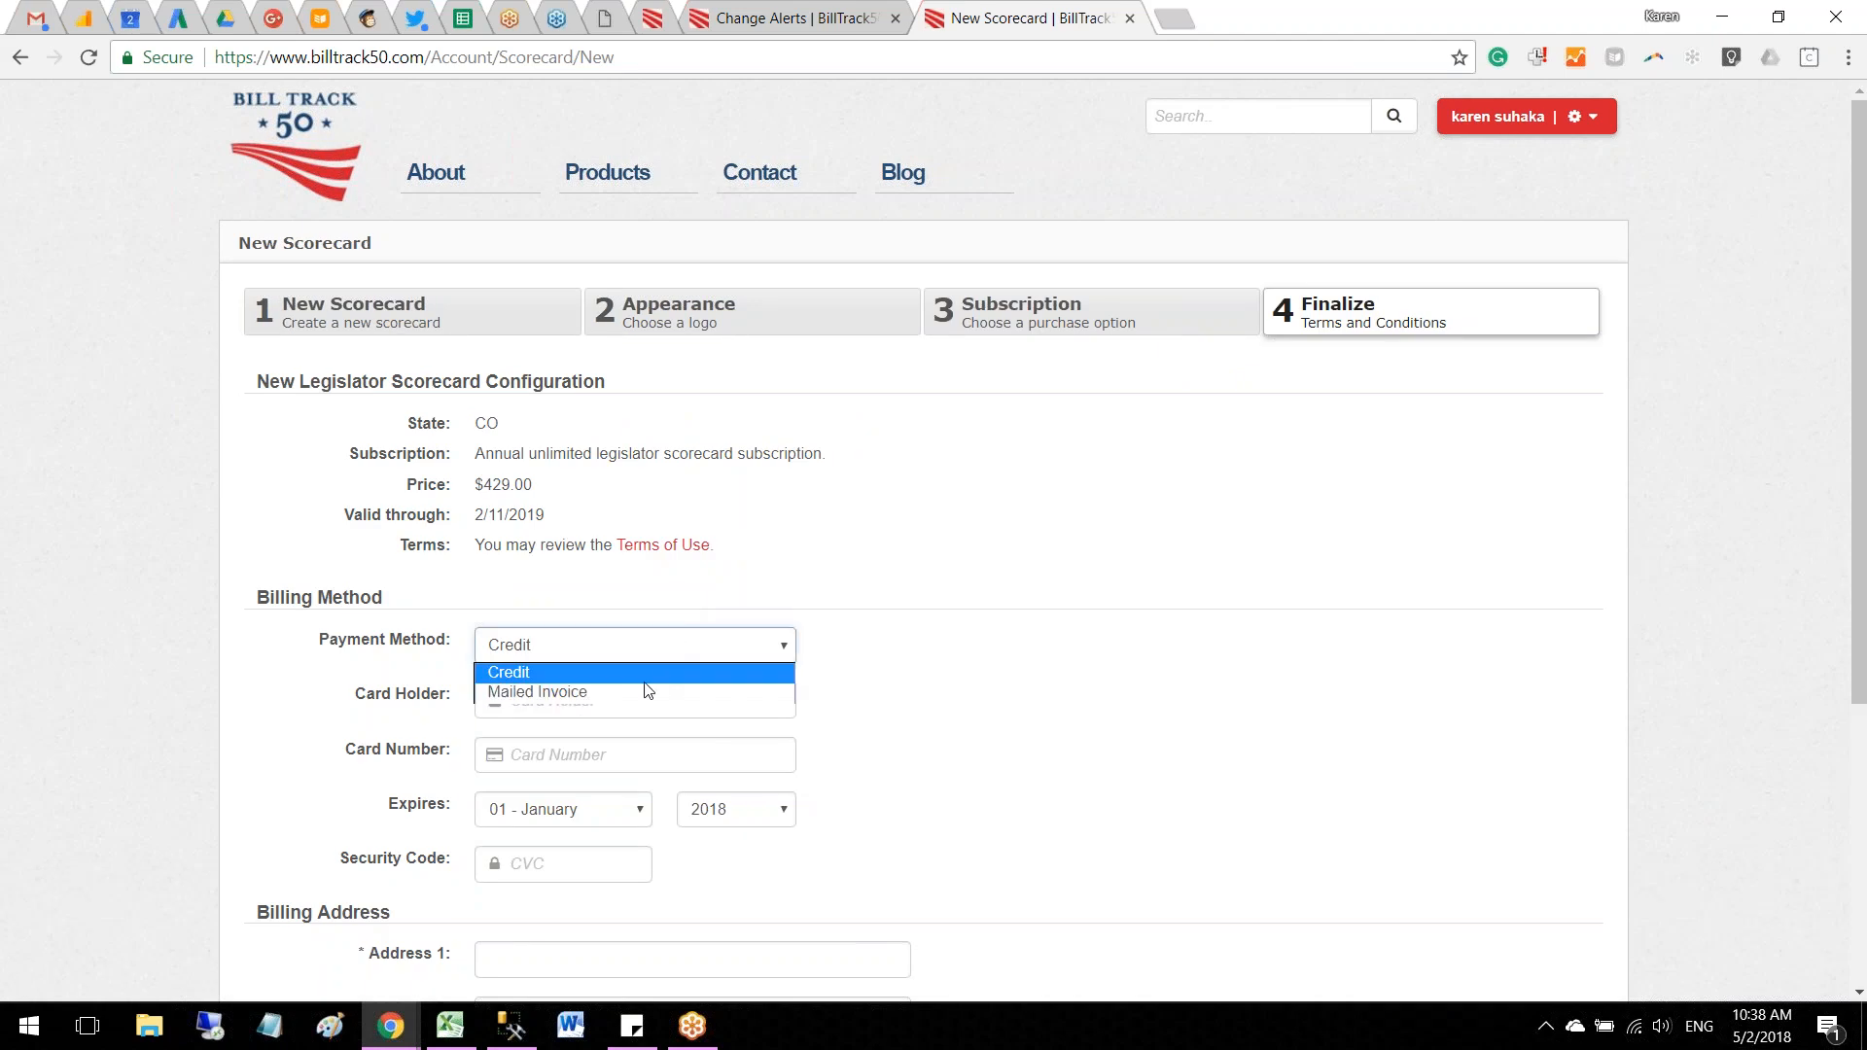
scroll(647, 692, down, 3)
click(584, 402)
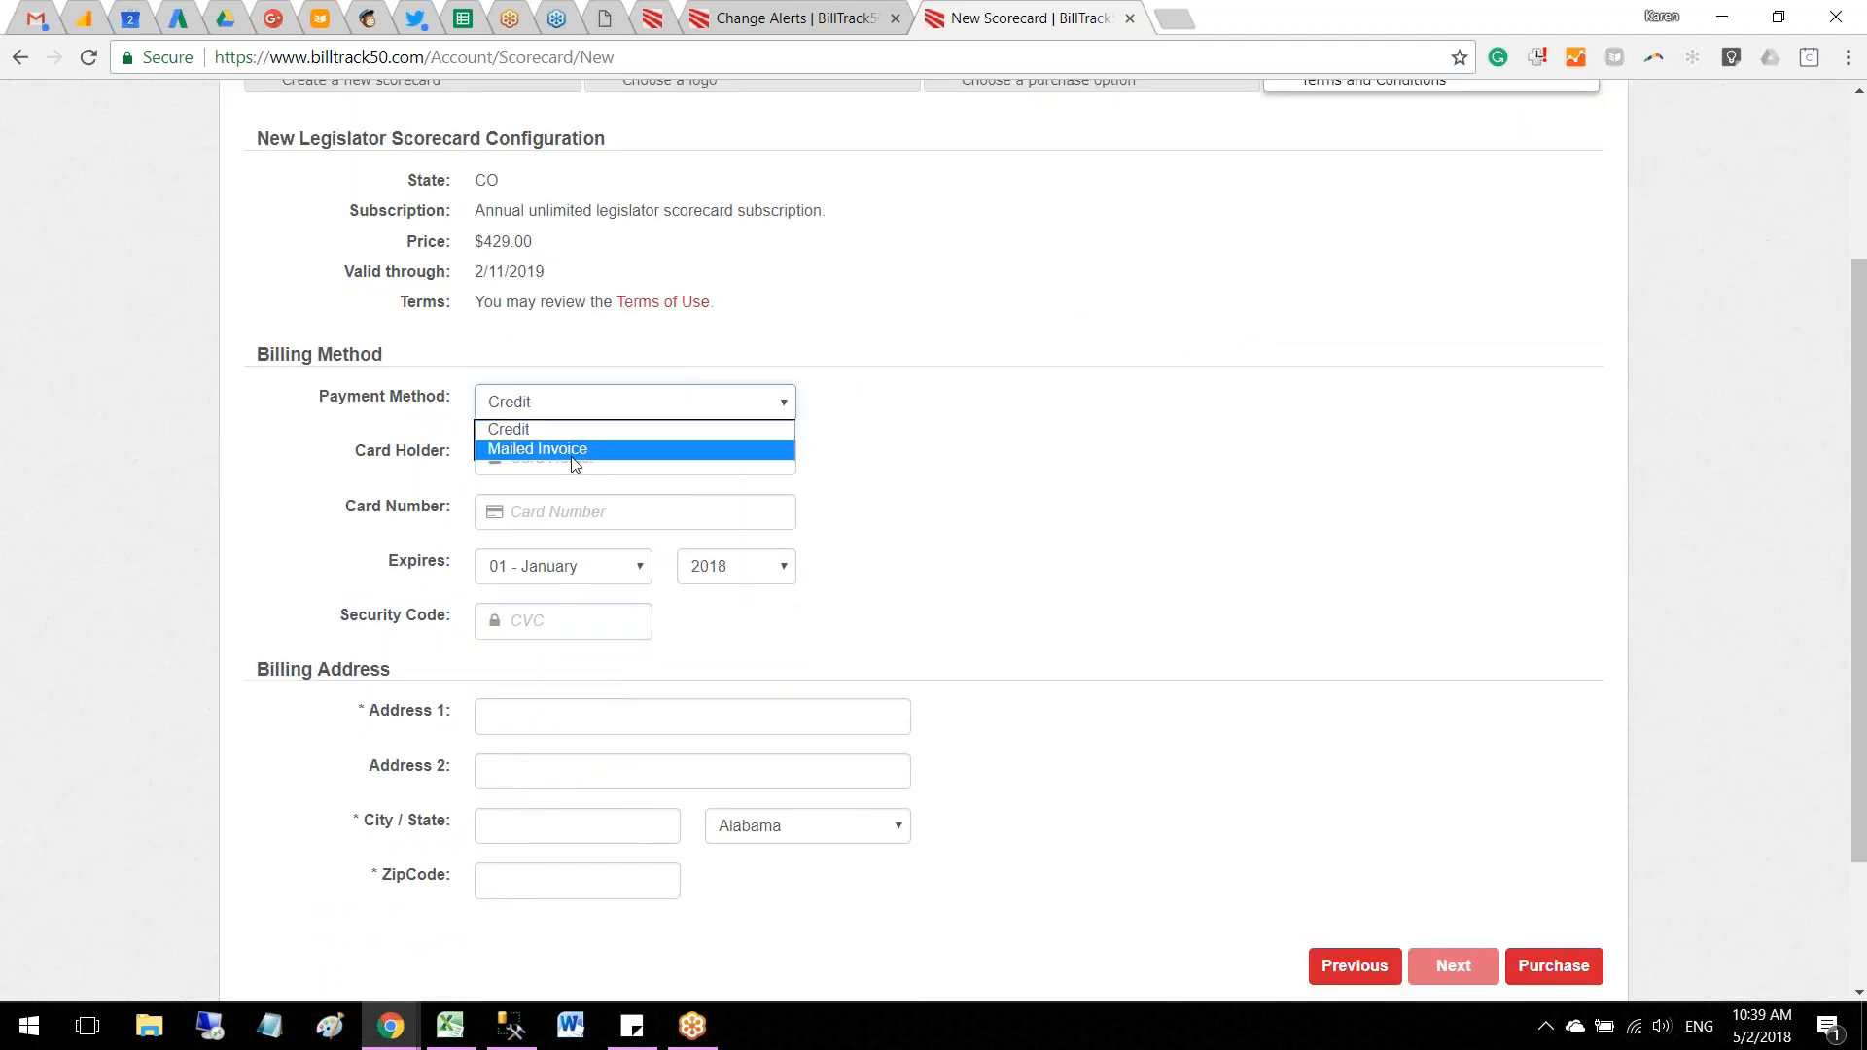
click(574, 465)
Step: Fill in the billing address and purchase the scorecard subscription
click(535, 644)
text(8)
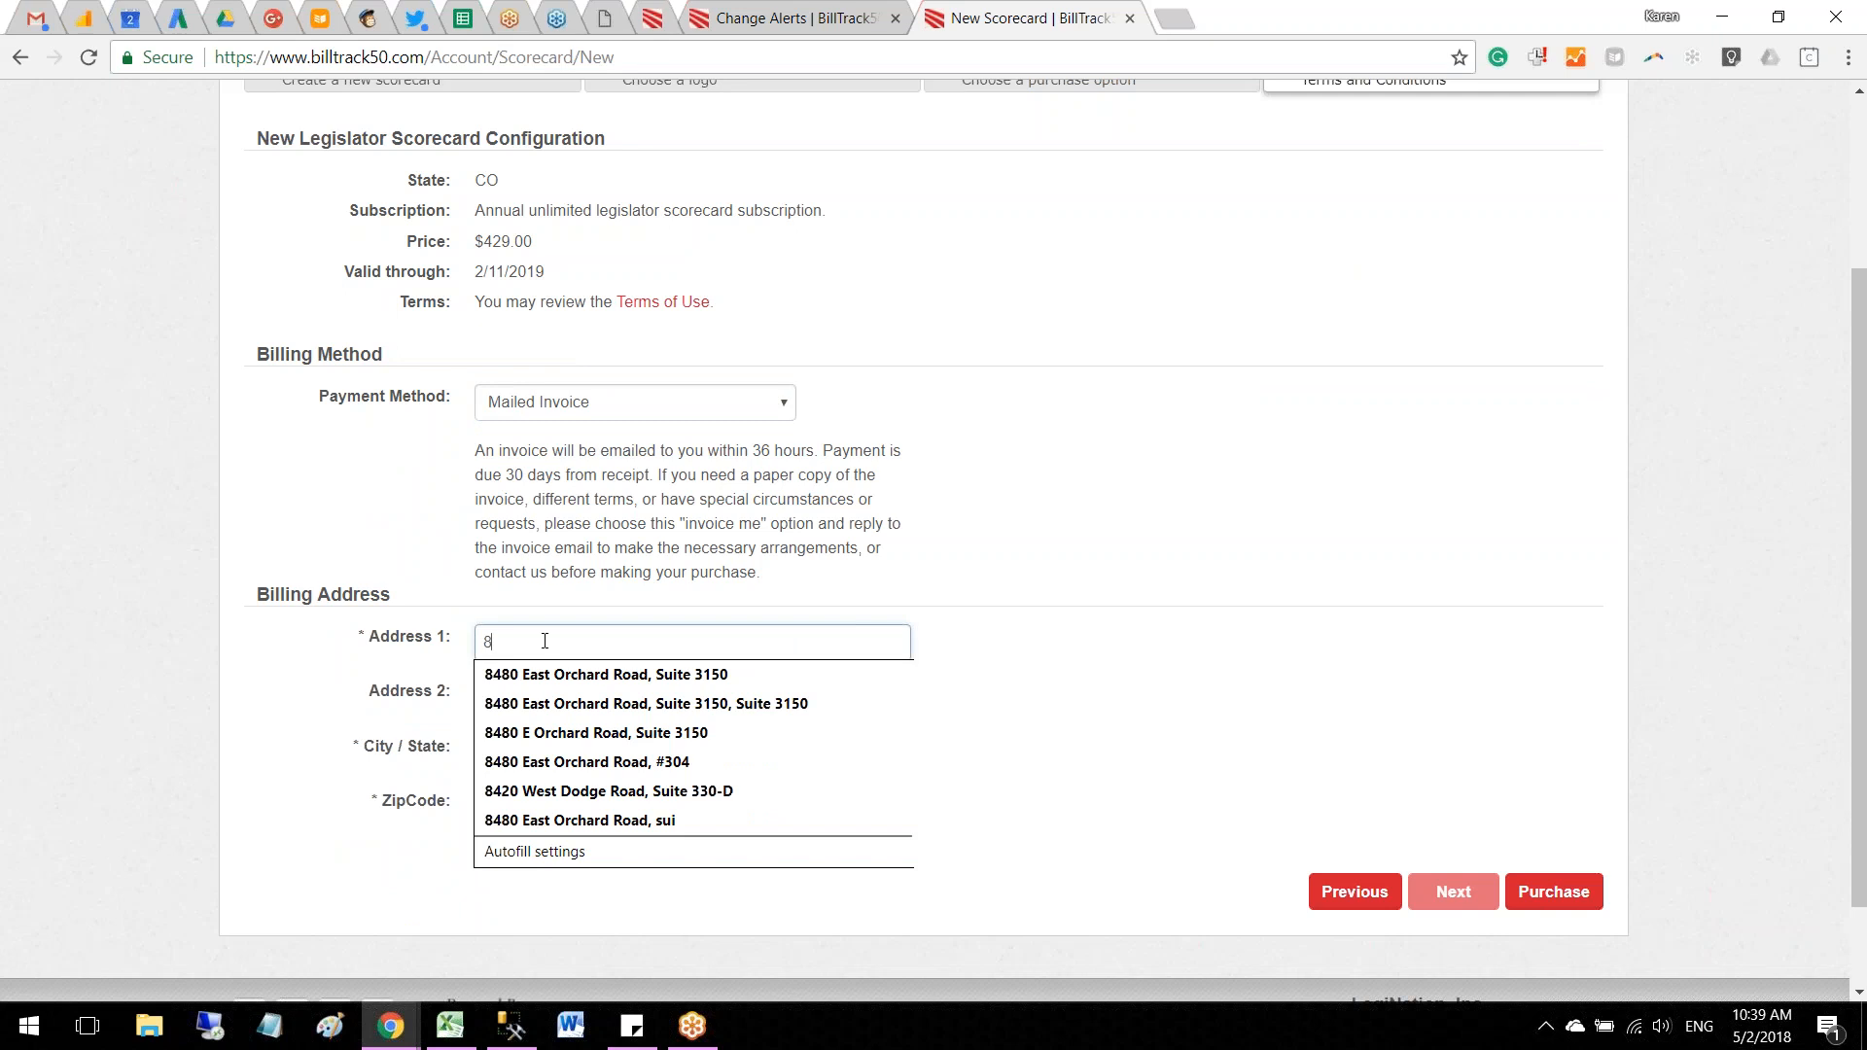
click(539, 671)
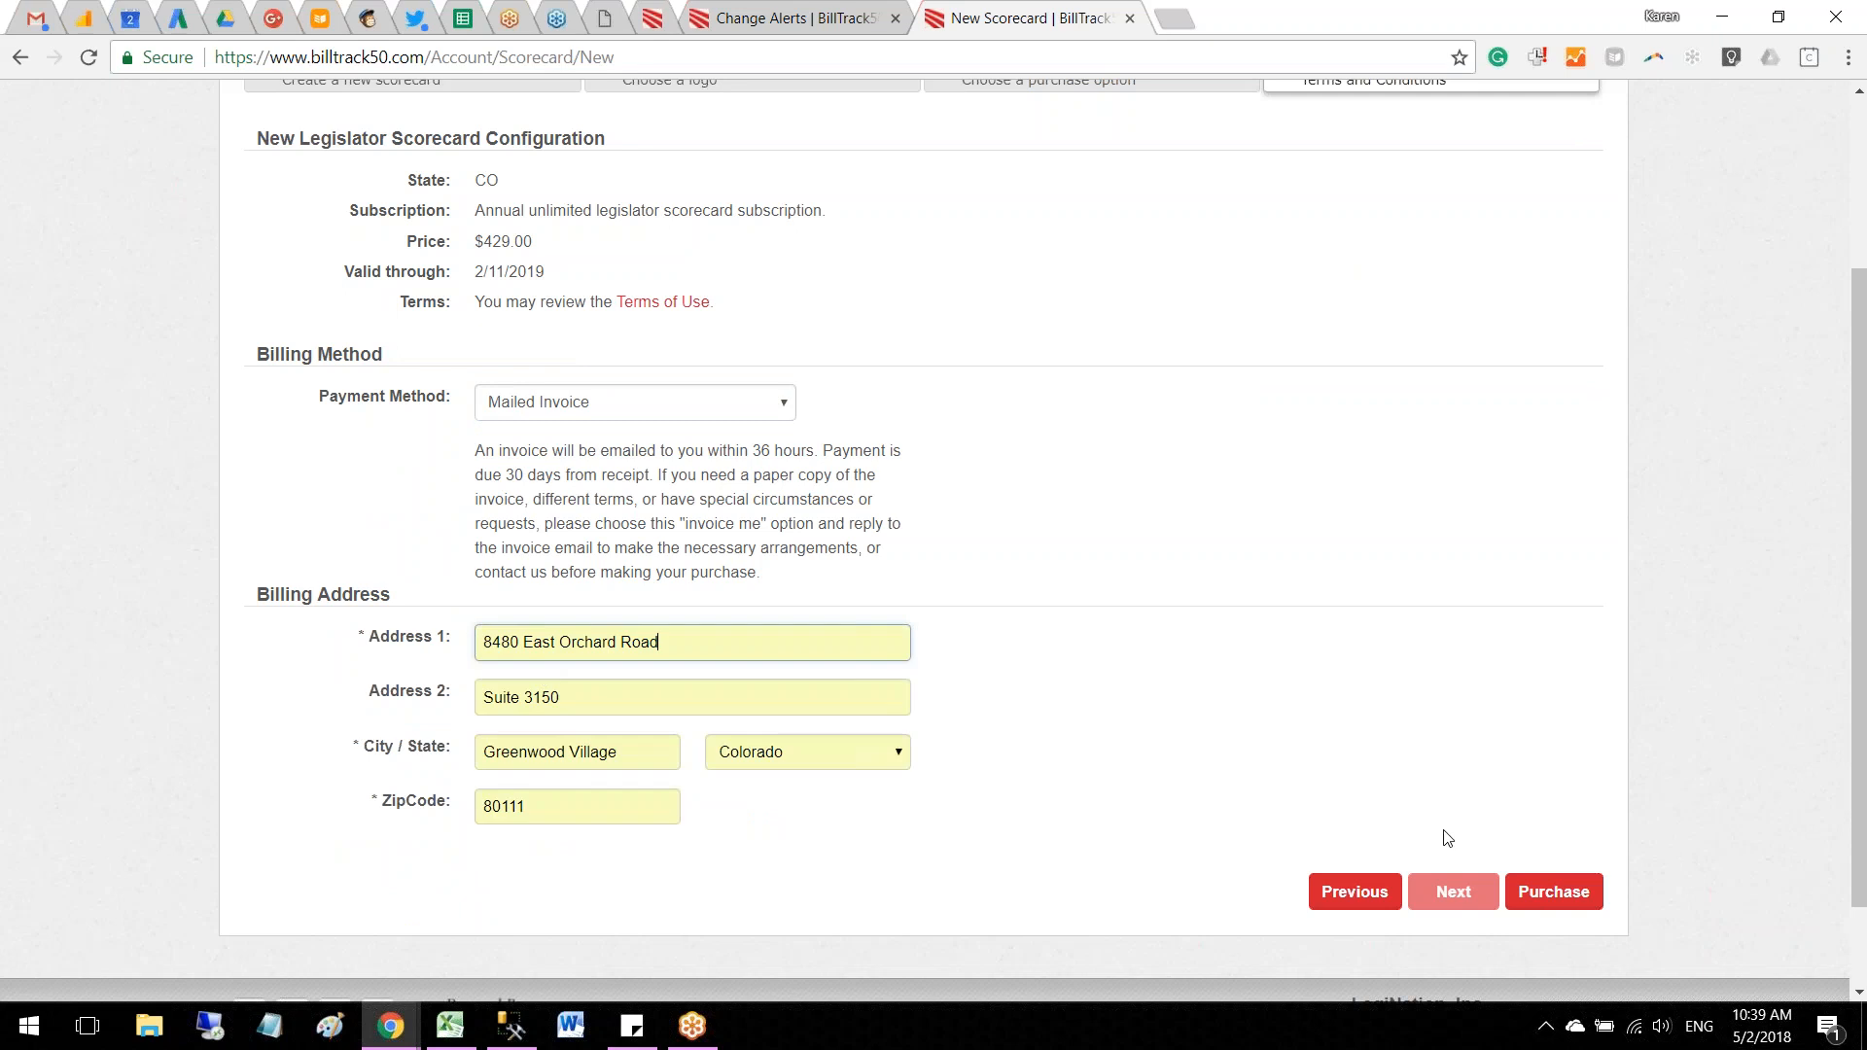
click(1554, 890)
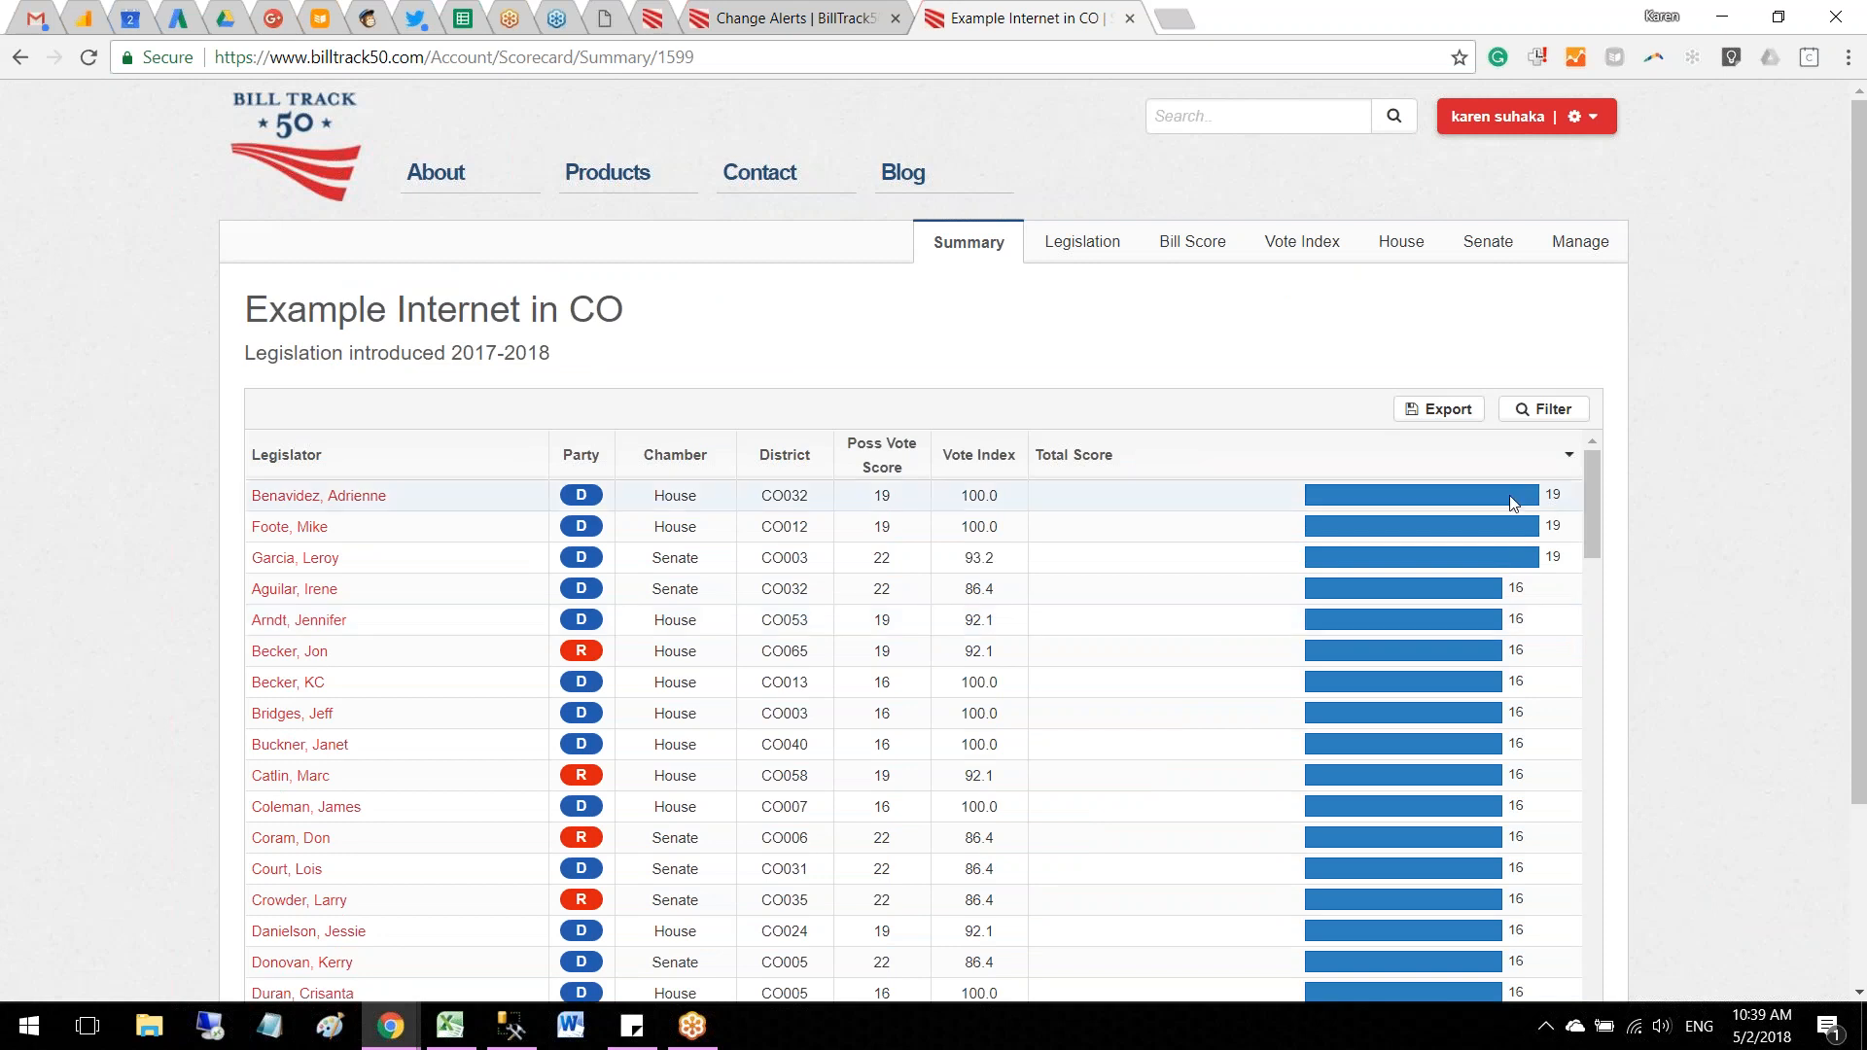
Step: Edit bill HB1099 from the scorecard's legislation list, setting its sponsor rating to 1 and its bill rating to 6
click(1192, 243)
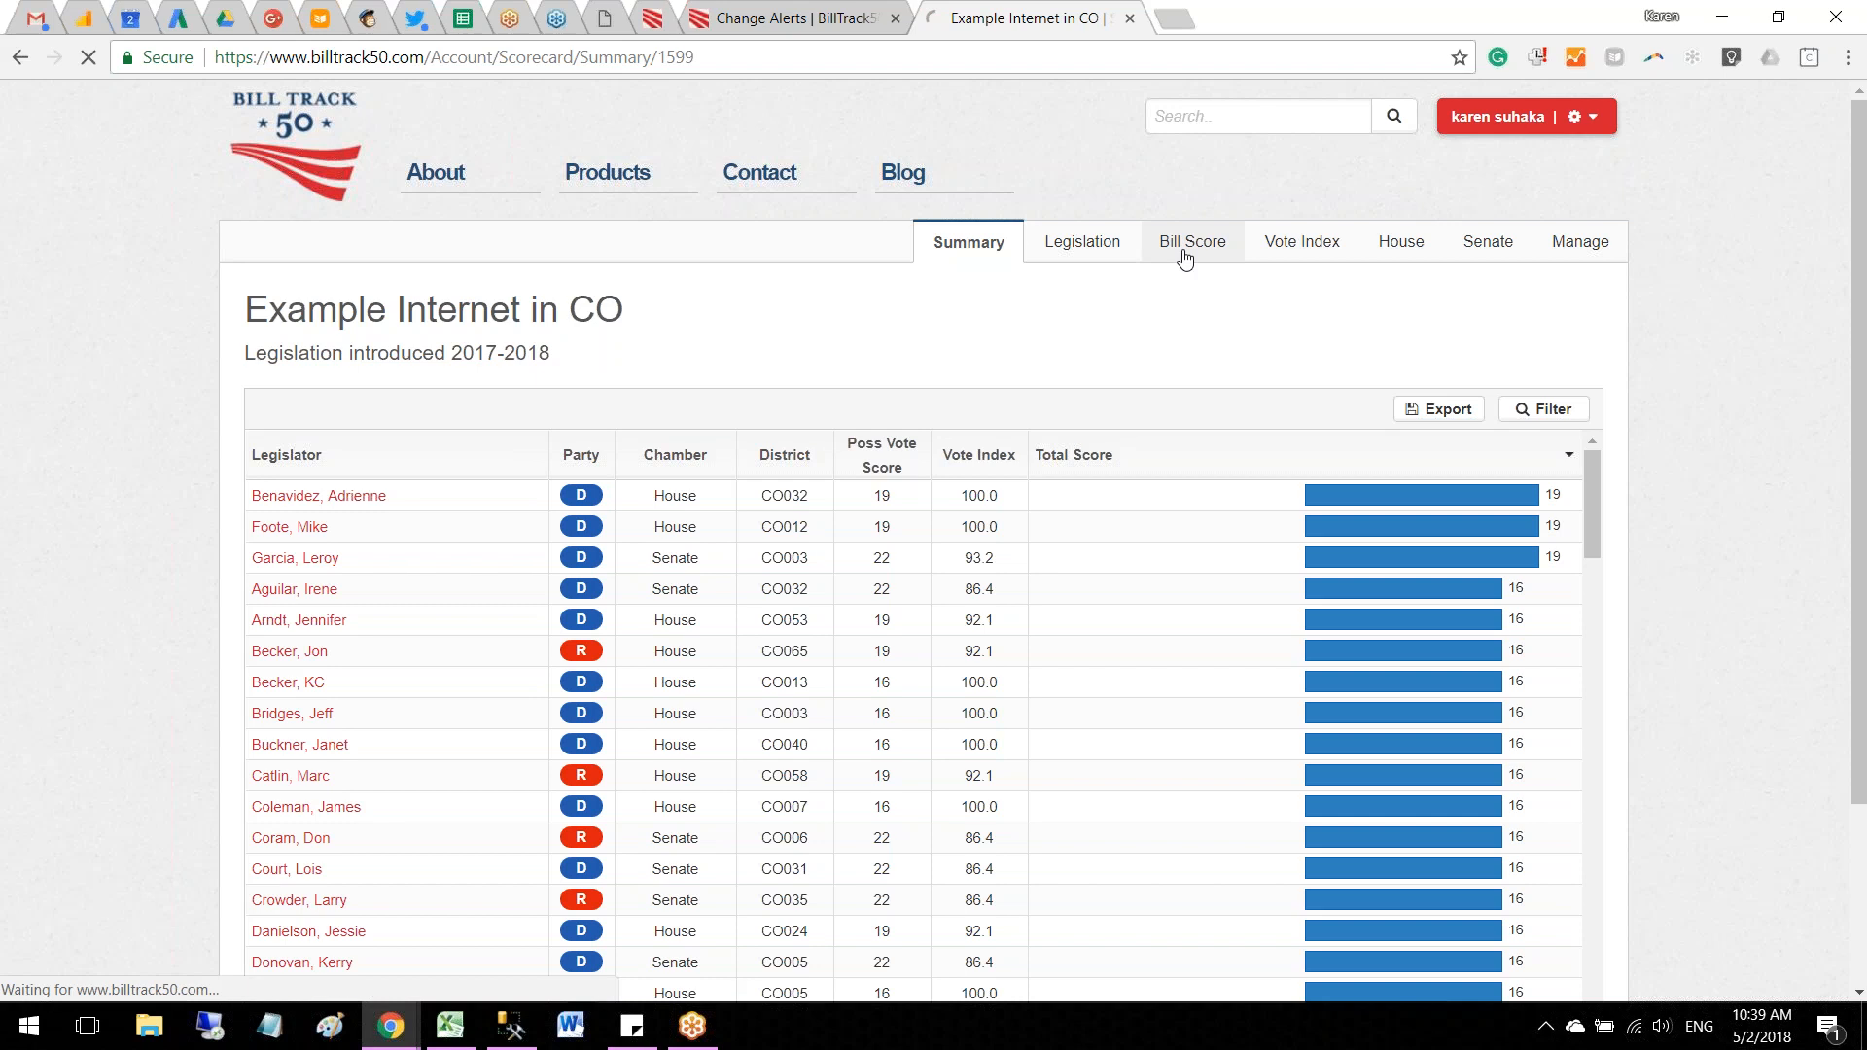
click(1071, 253)
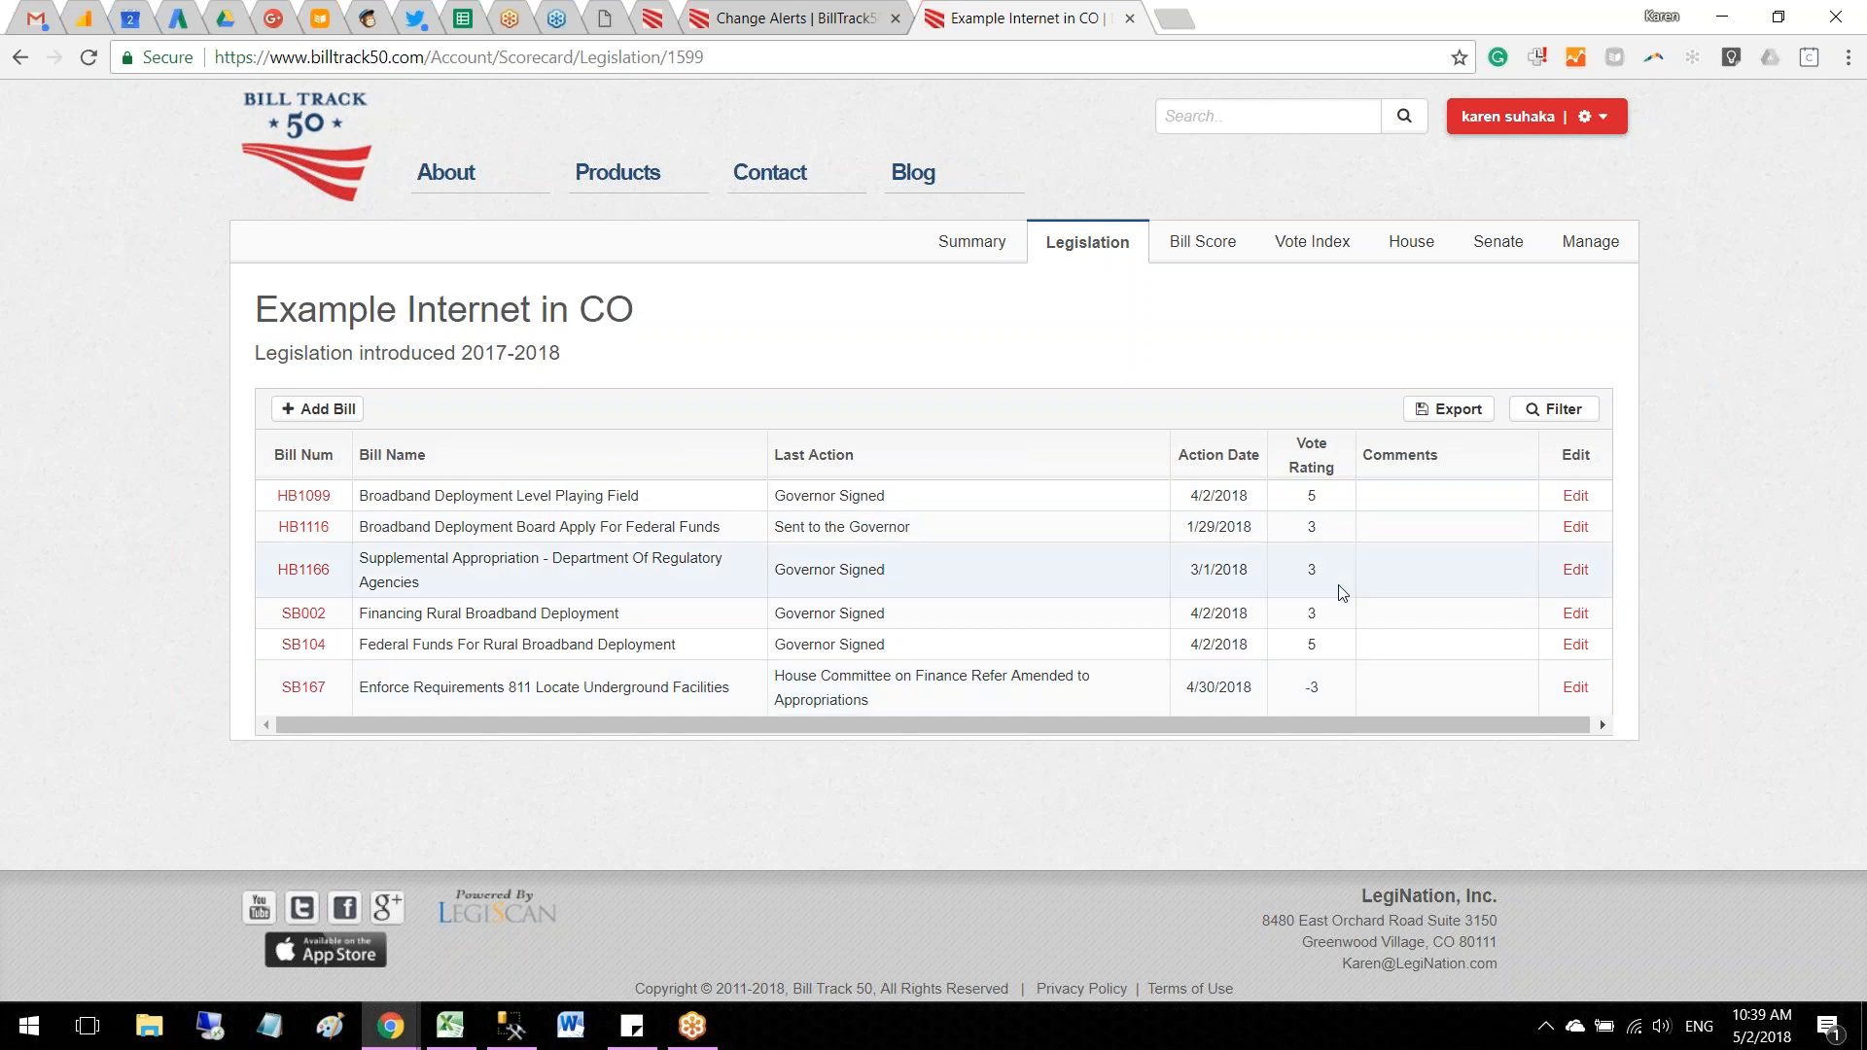
click(1577, 497)
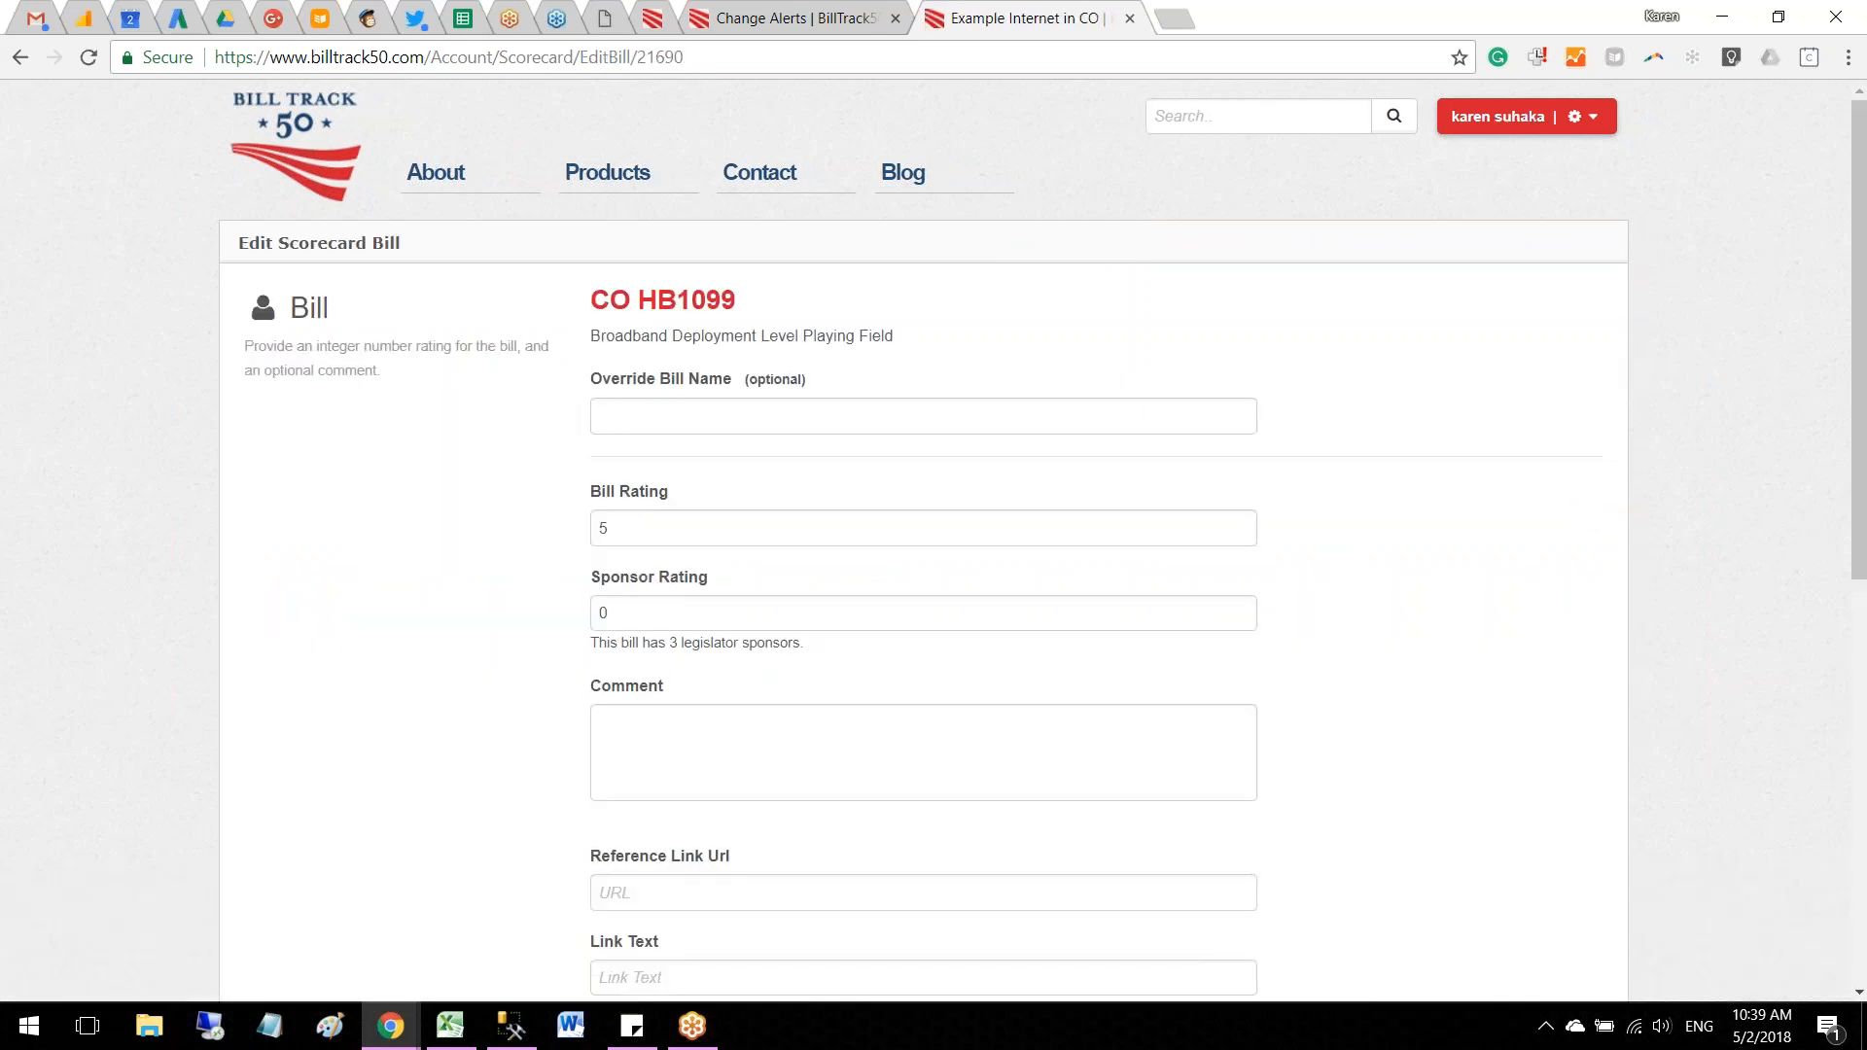
double_click(623, 614)
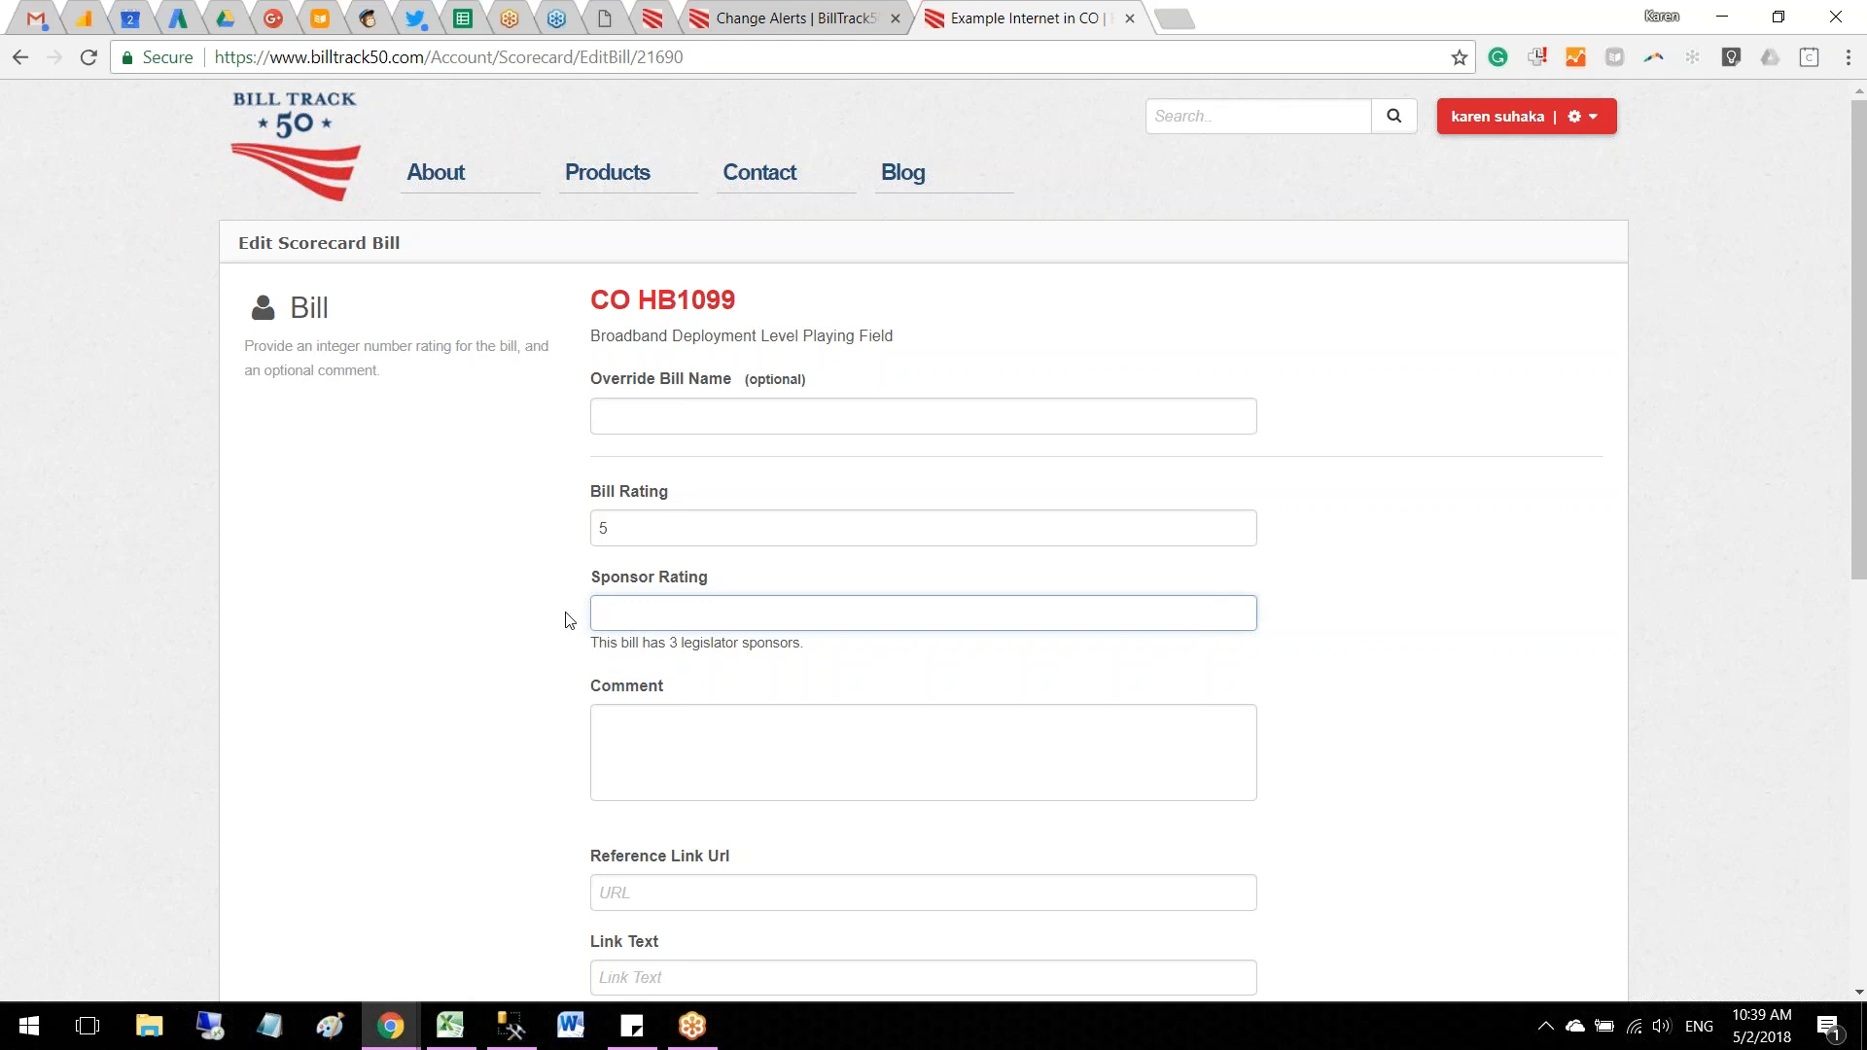
text(1)
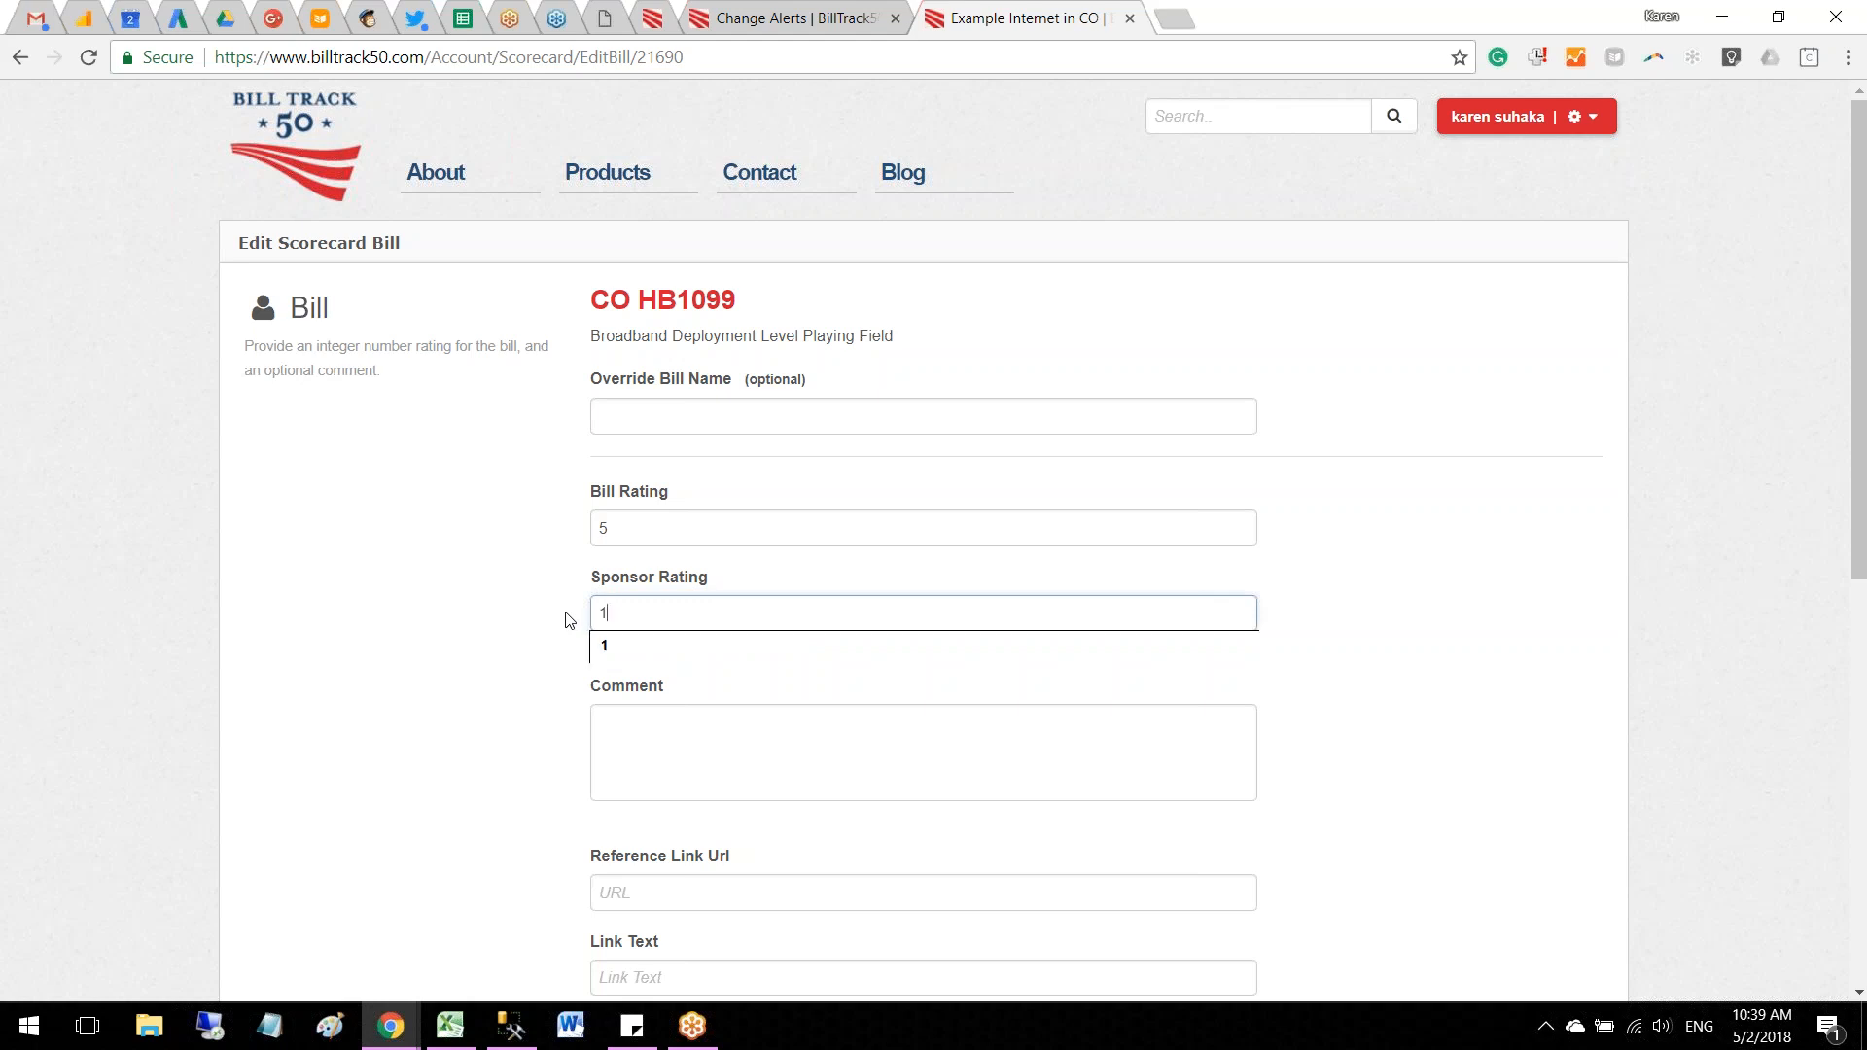
click(611, 647)
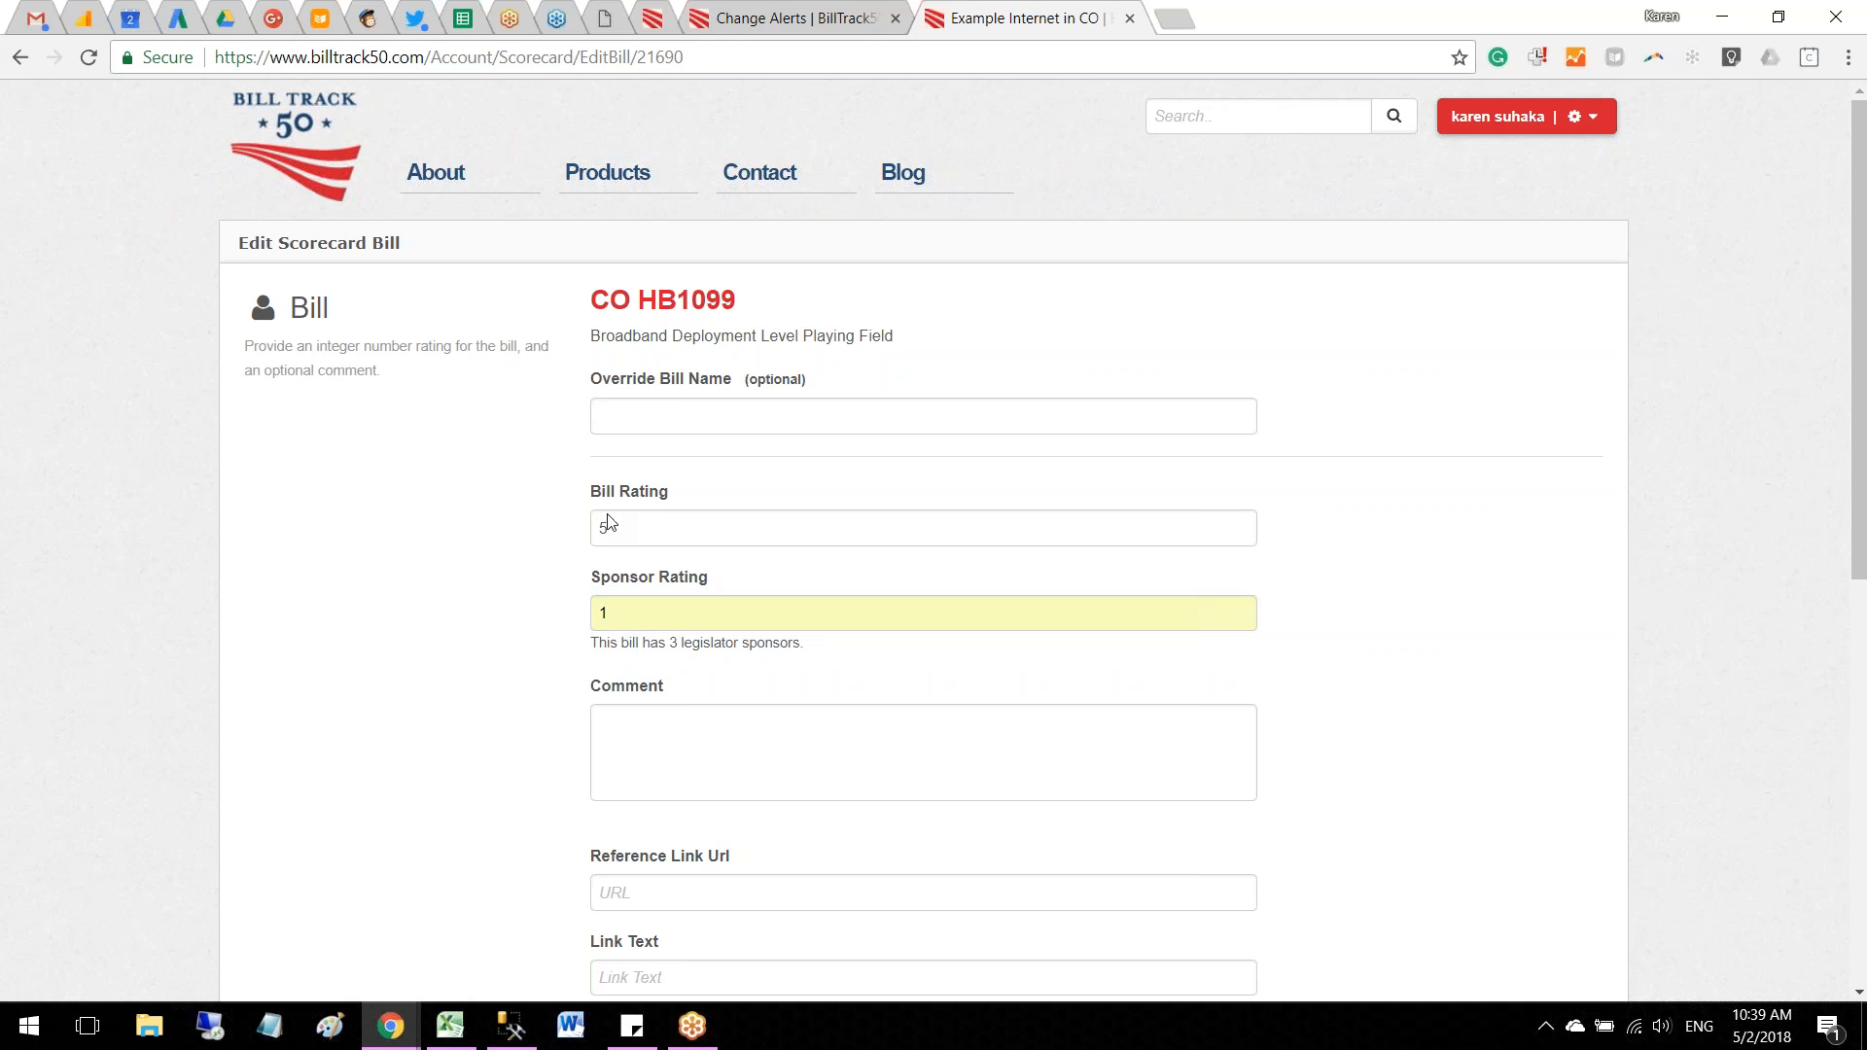
drag(608, 525, 591, 537)
text(6)
click(501, 592)
Step: Include the 3/19/2018 Senate Business, Labor, & Technology vote in HB1099's scoring with a rating of 2
scroll(500, 592, down, 5)
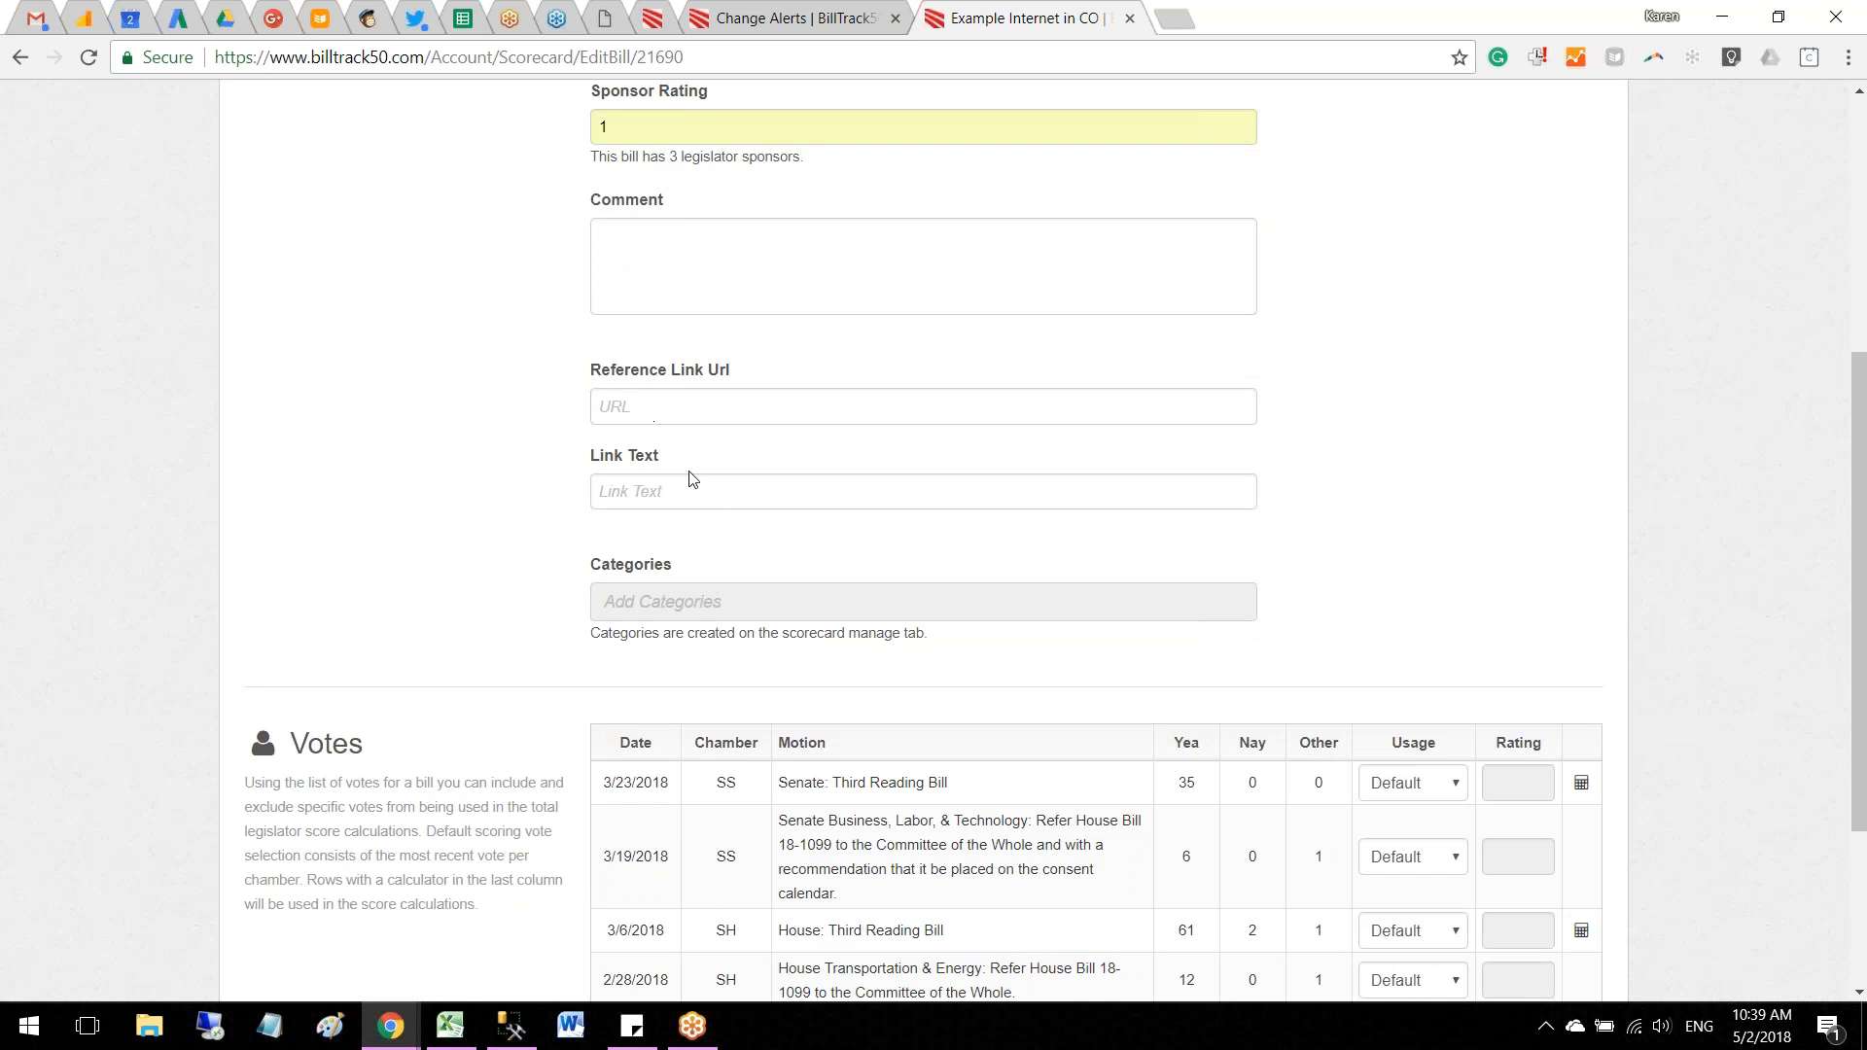
scroll(496, 567, down, 3)
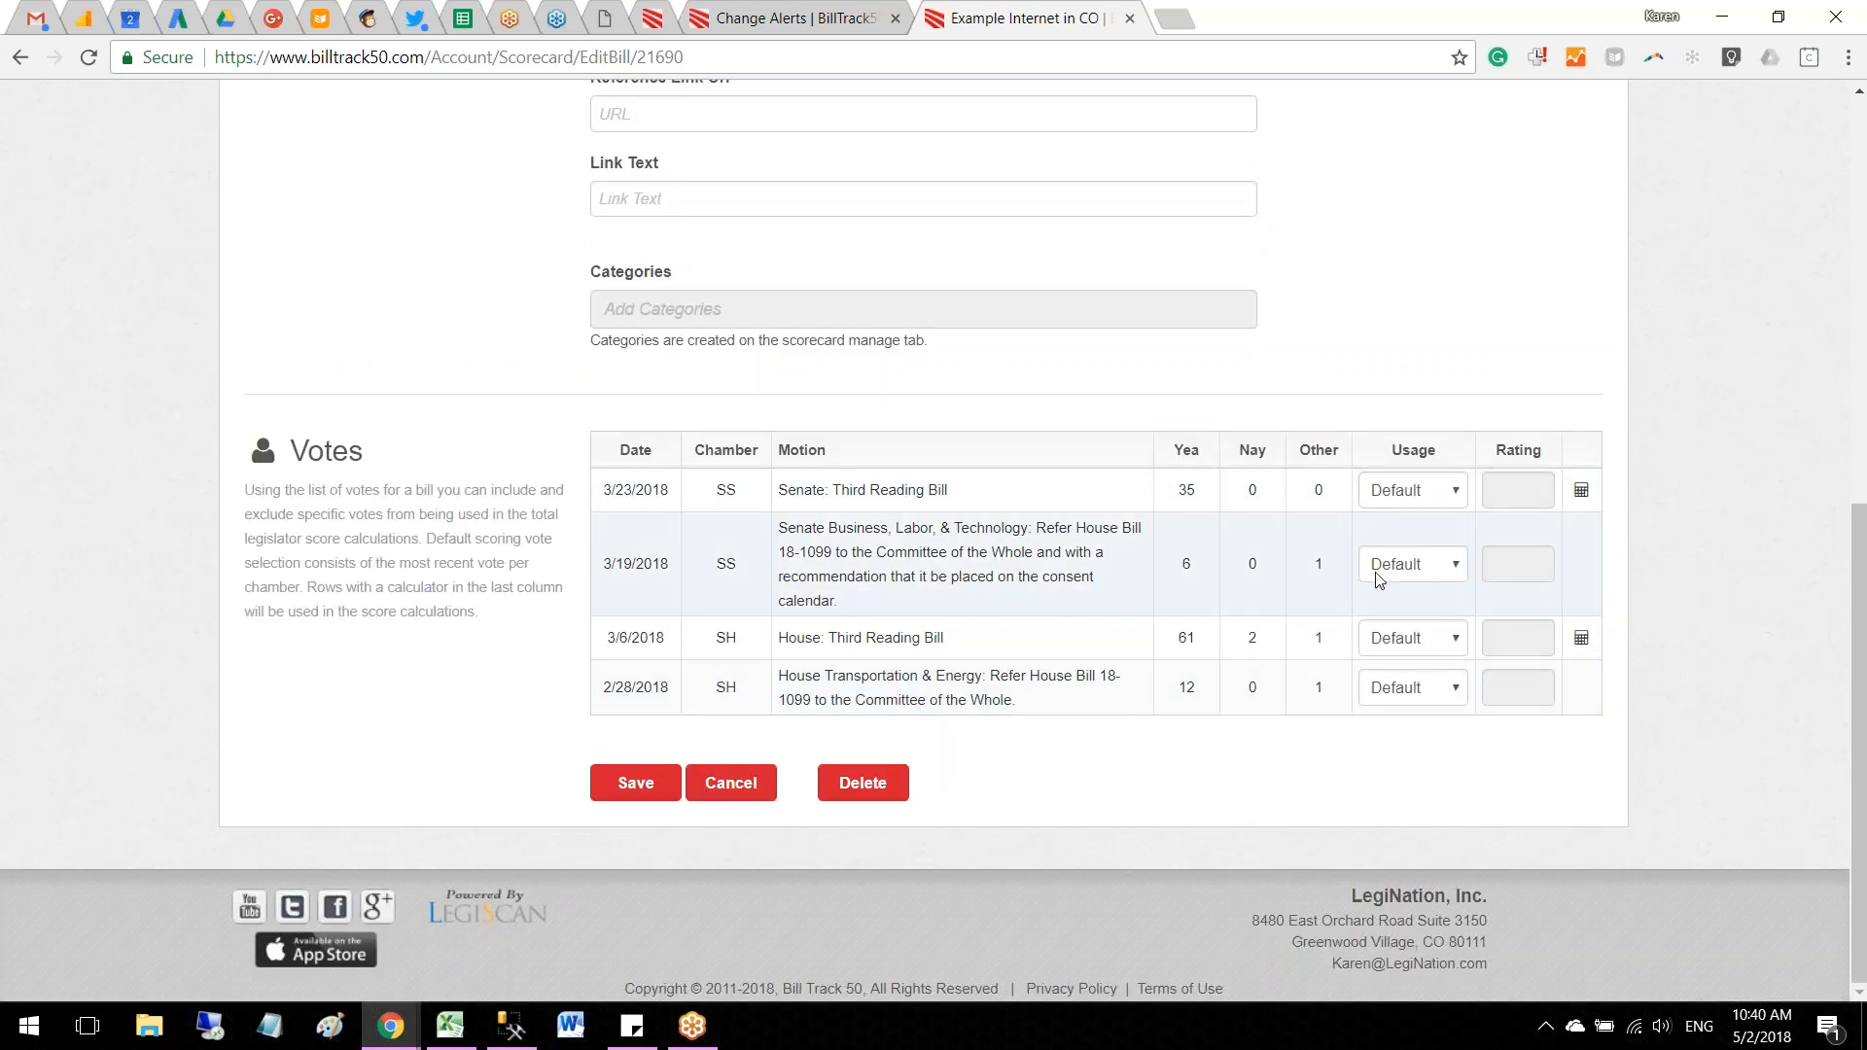
click(1420, 570)
click(1420, 611)
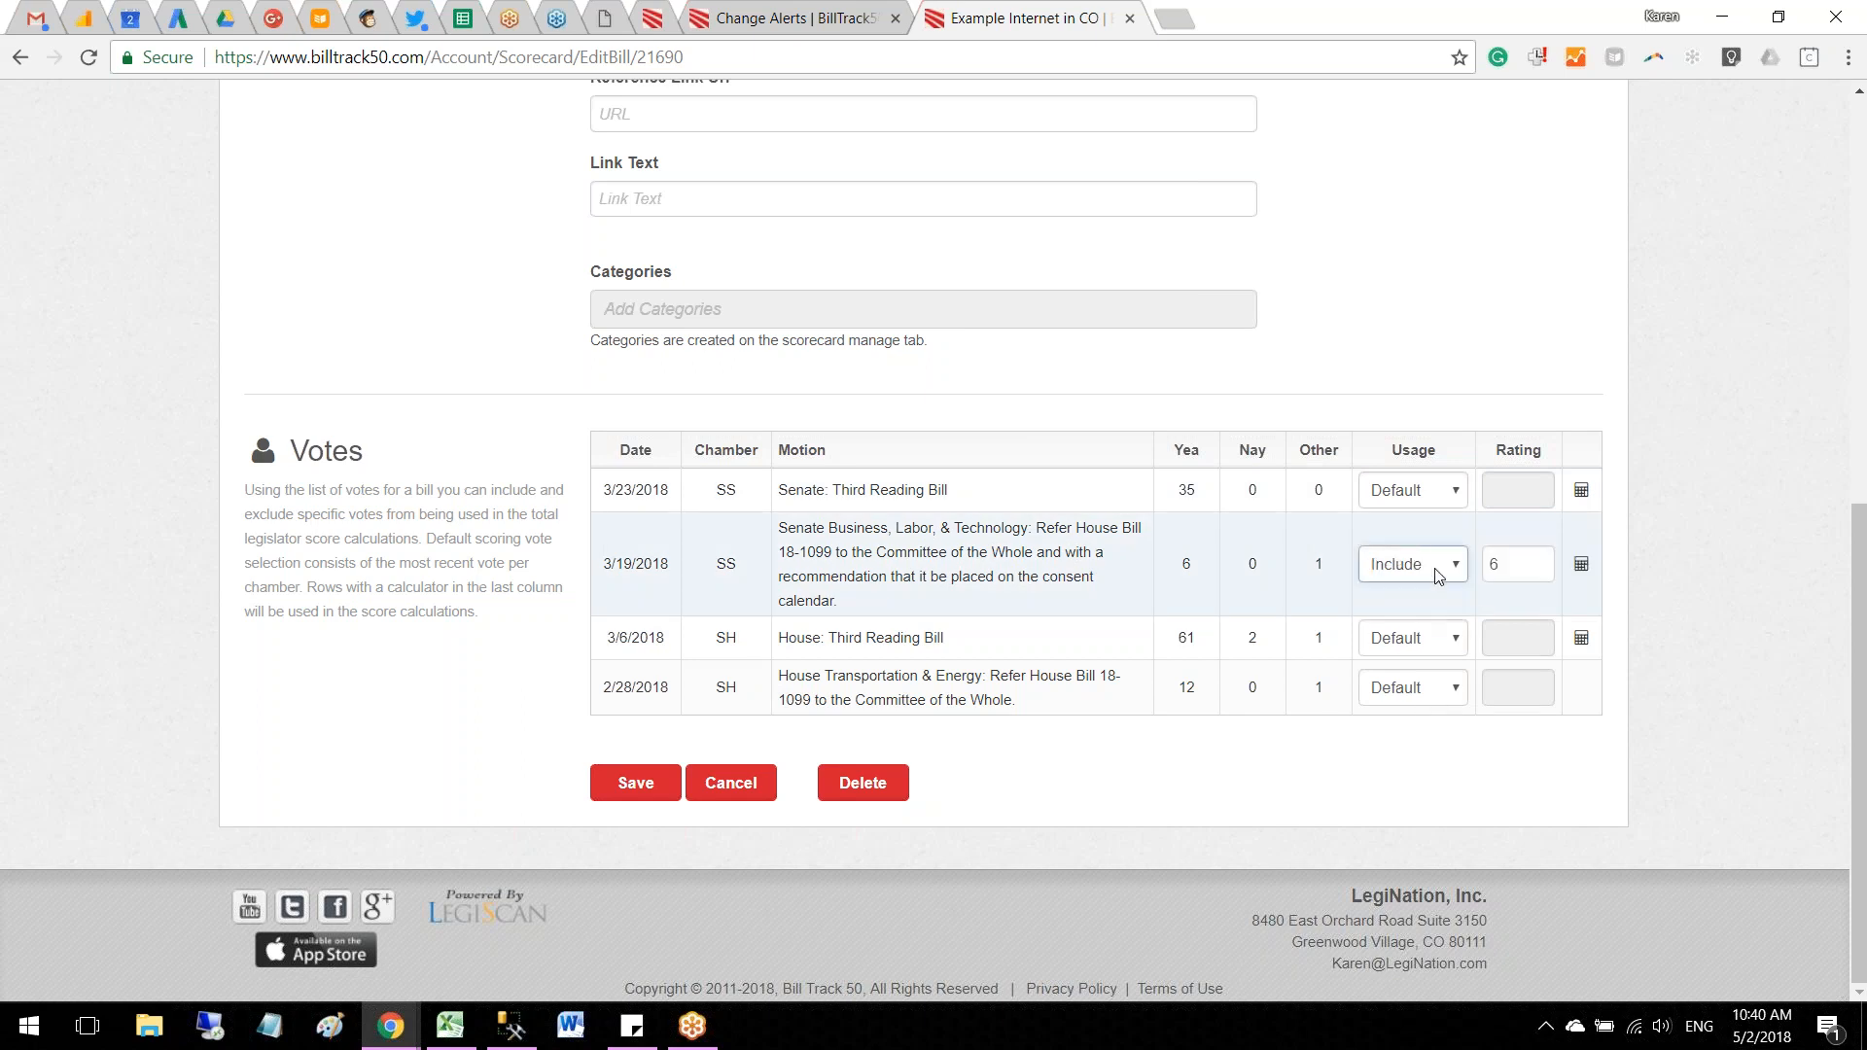
double_click(1488, 568)
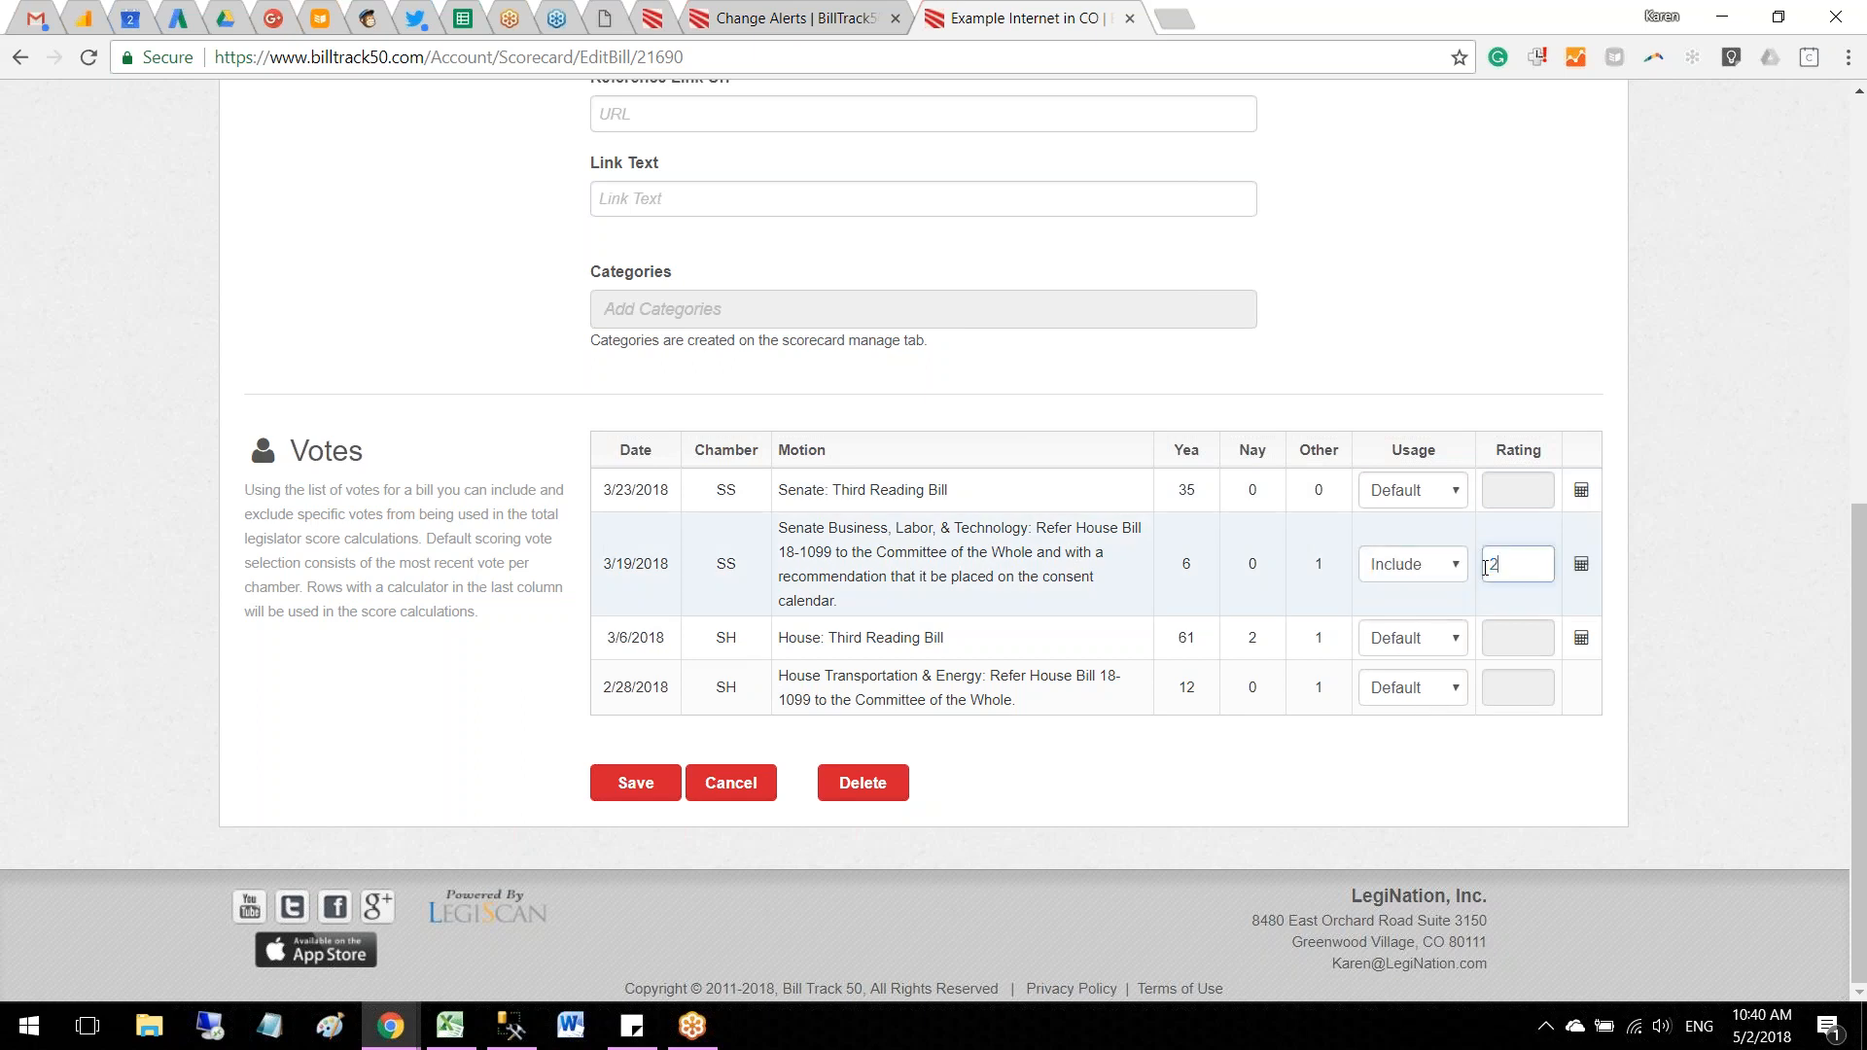
Step: Include the 2/28/2018 House Transportation & Energy vote in HB1099's scoring with a rating of 2
click(1416, 687)
click(1419, 733)
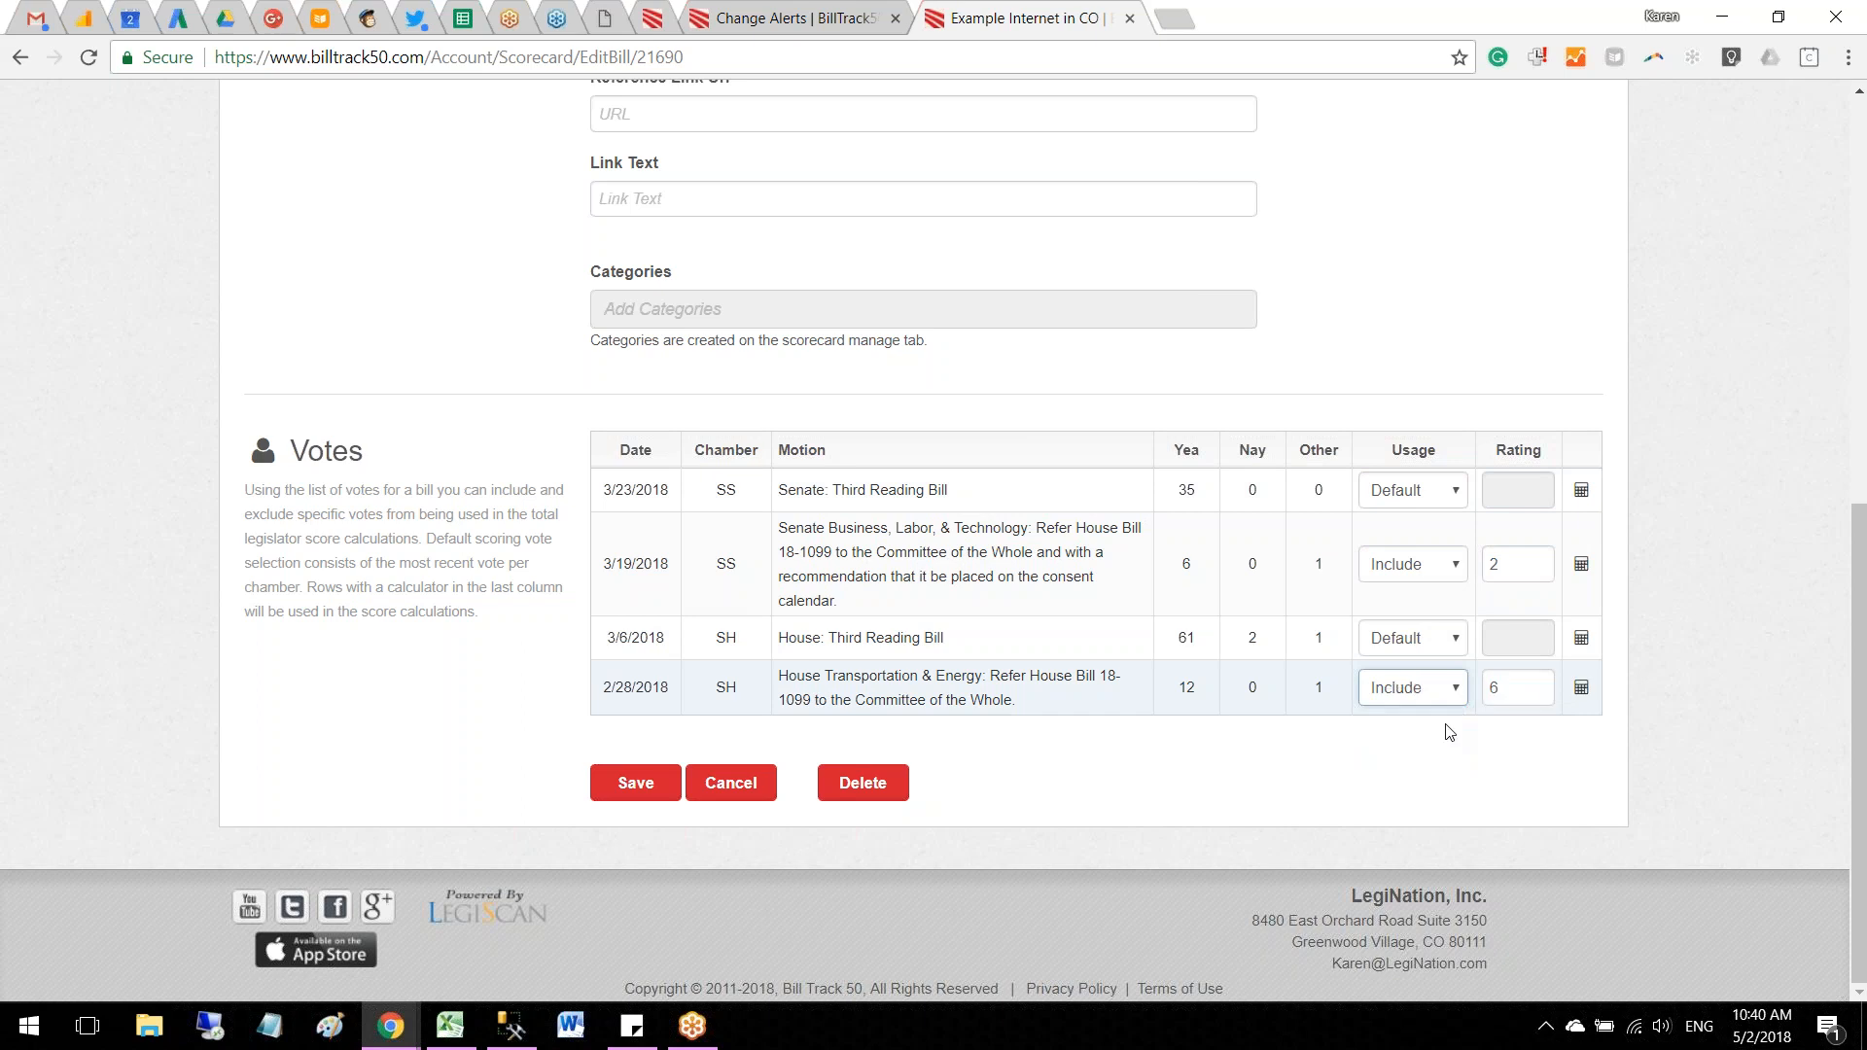
key(Tab)
click(1662, 610)
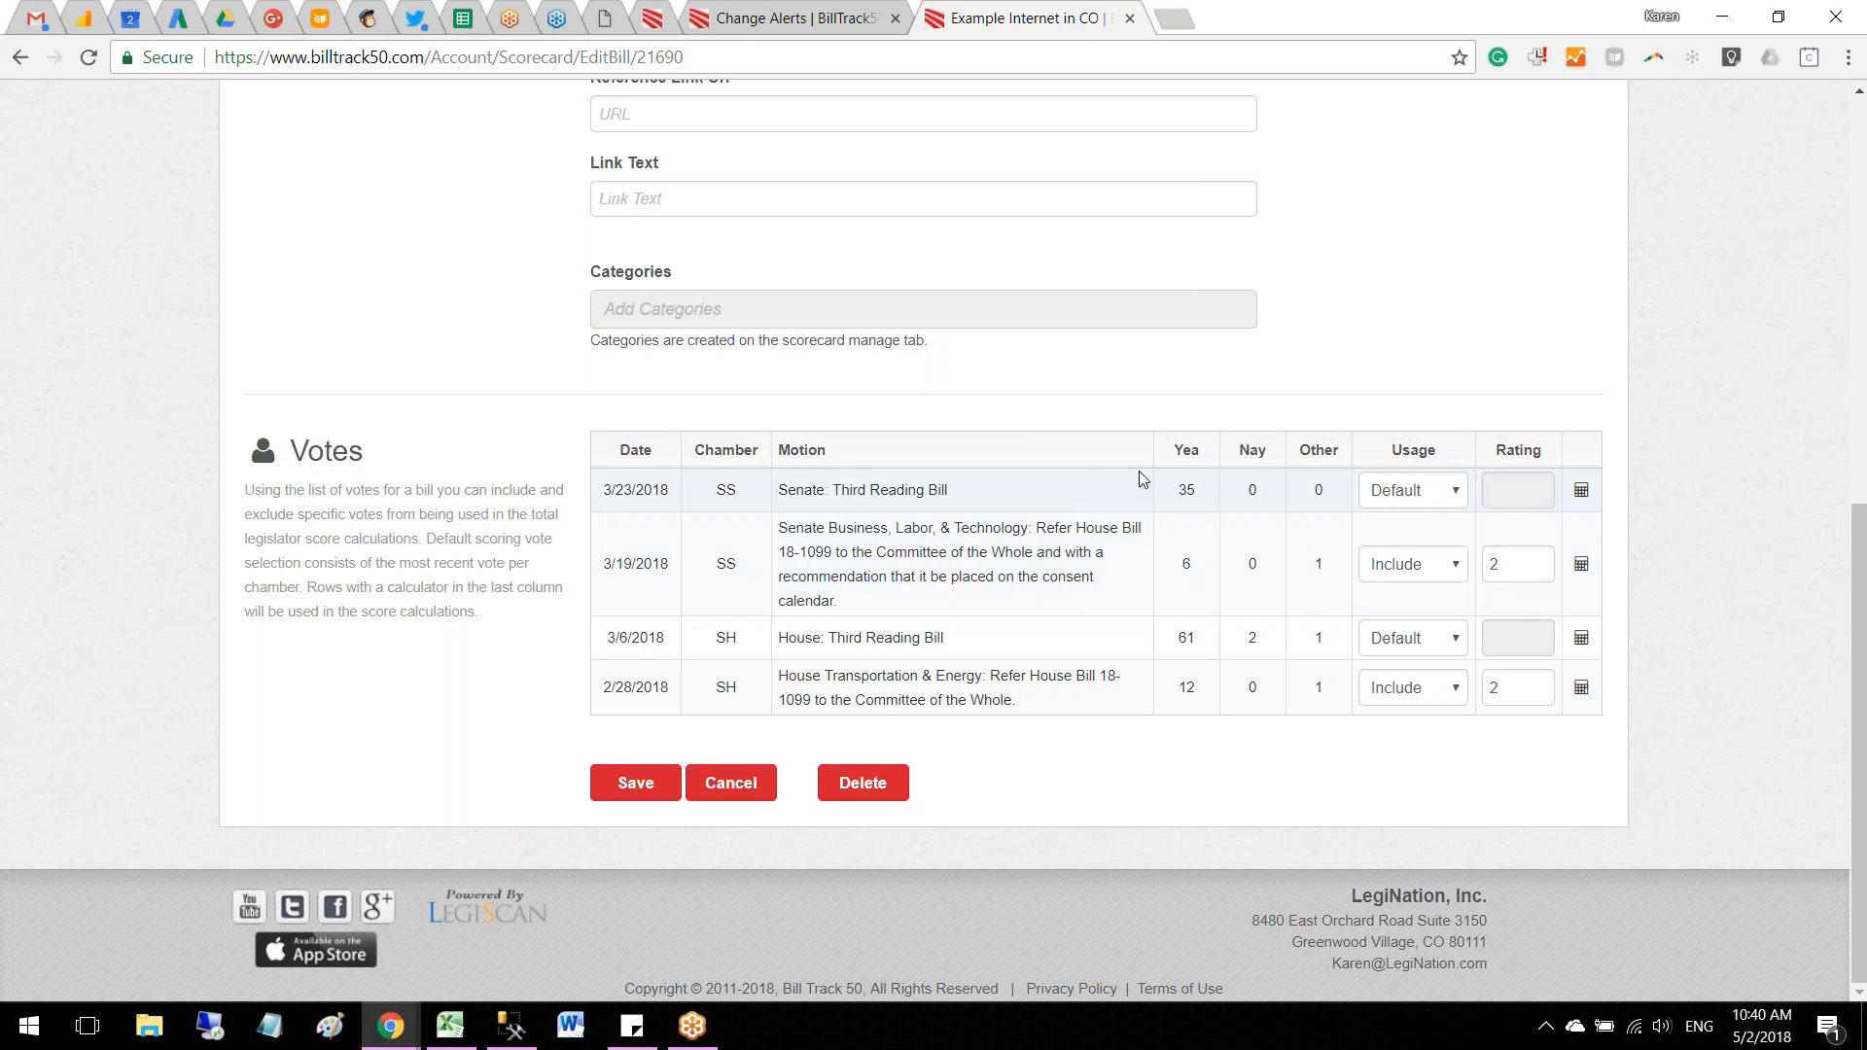
Step: Review the usage options for the 3/23/2018 Senate vote, keep Default, and save the HB1099 scoring changes
click(1418, 491)
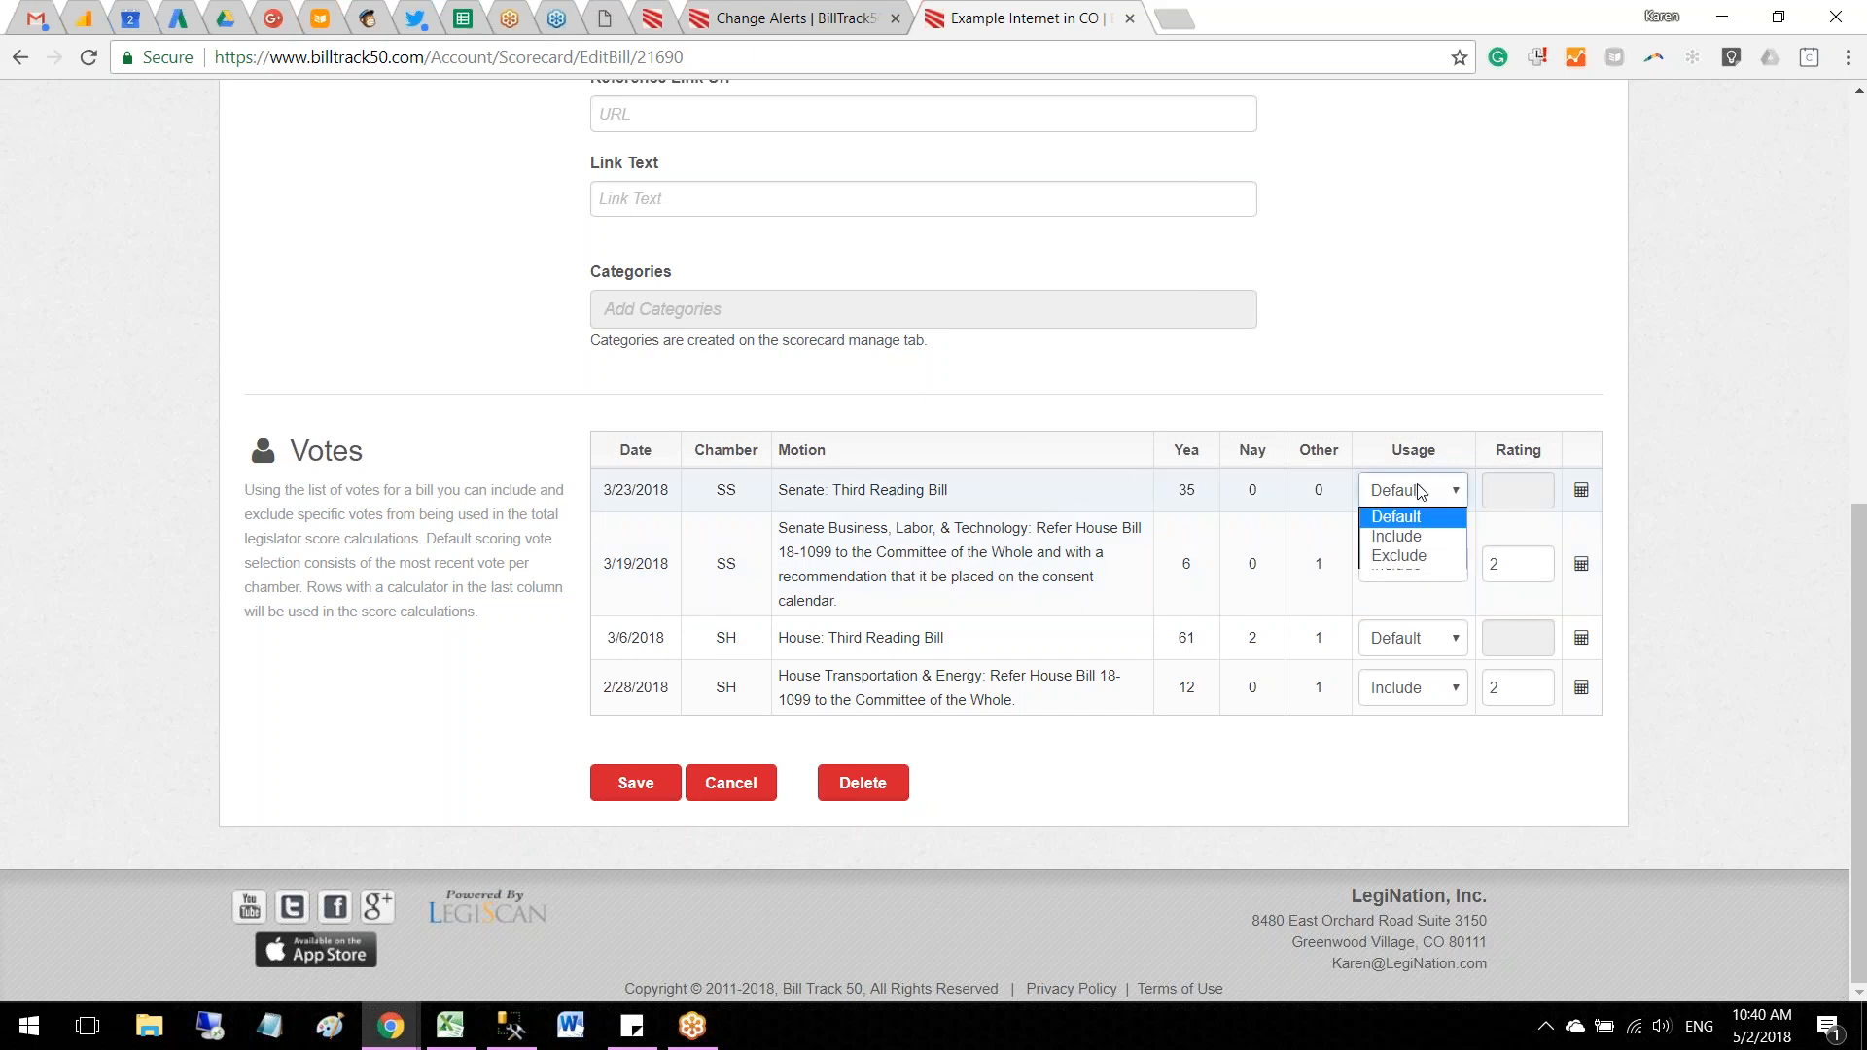
click(1419, 492)
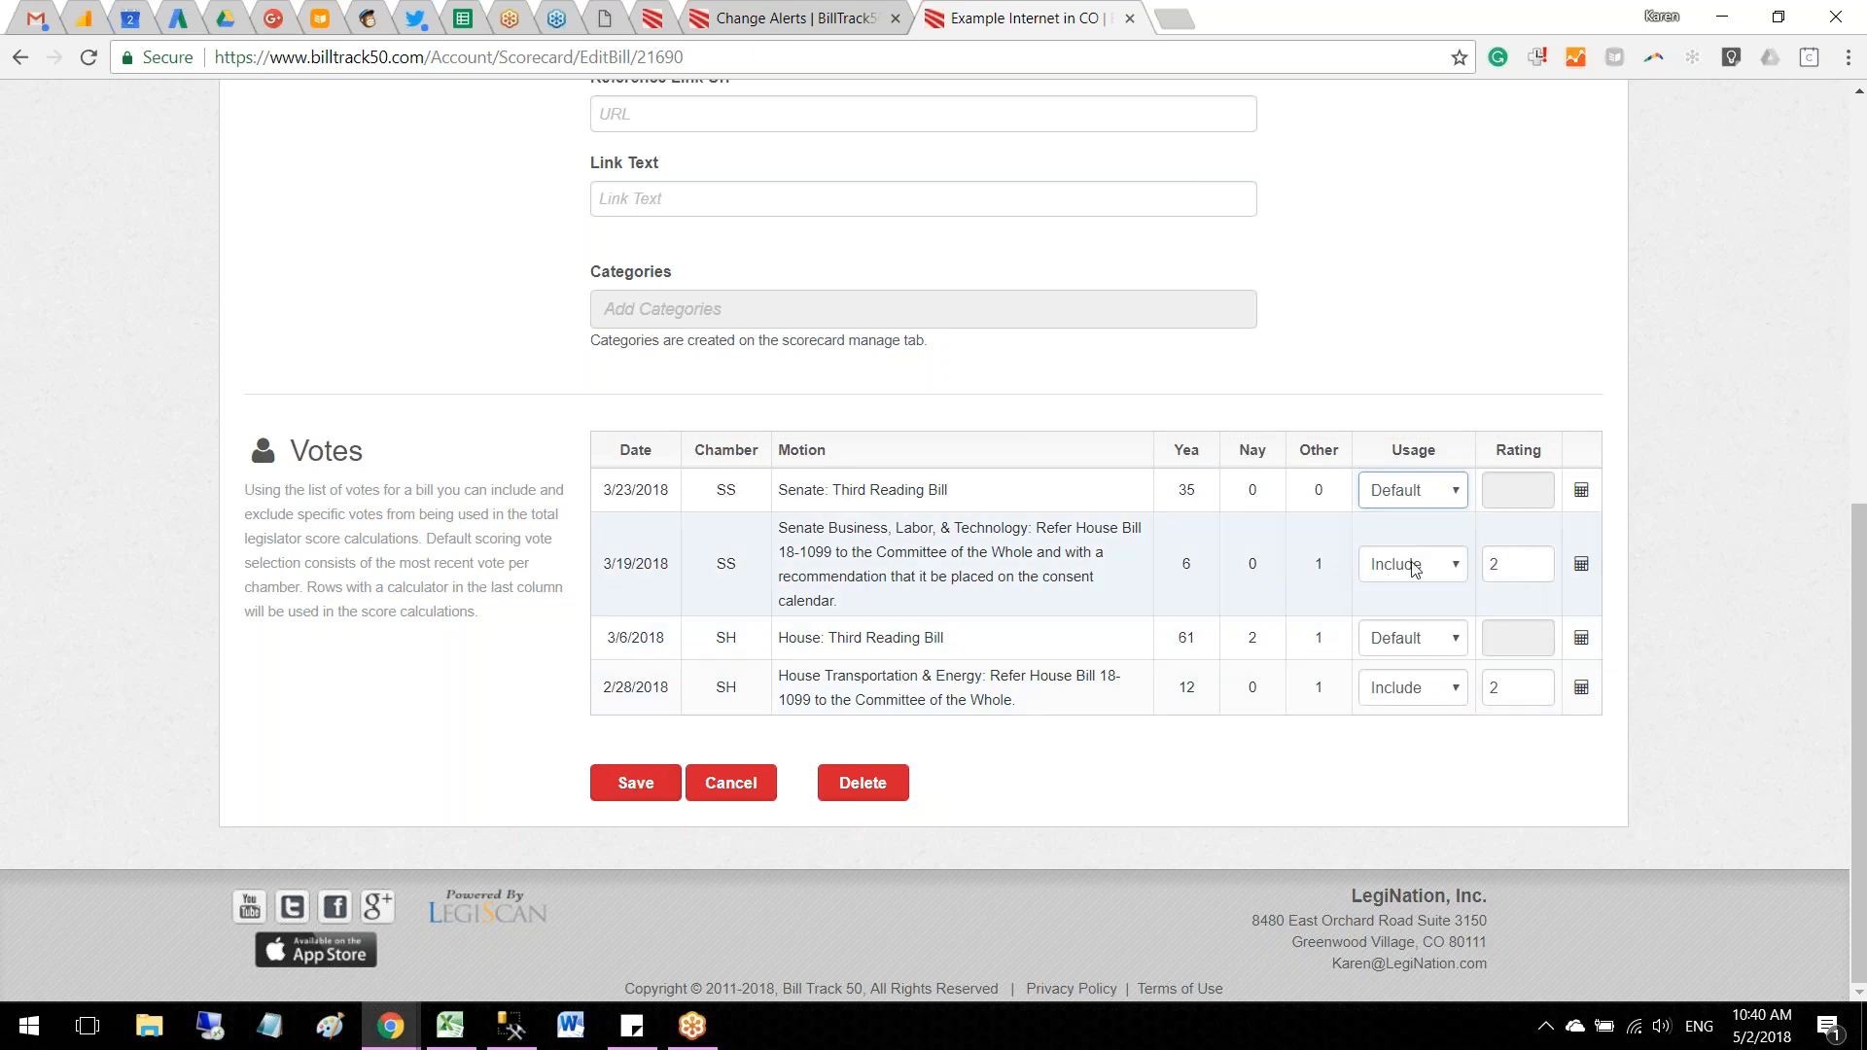
scroll(1449, 583, up, 4)
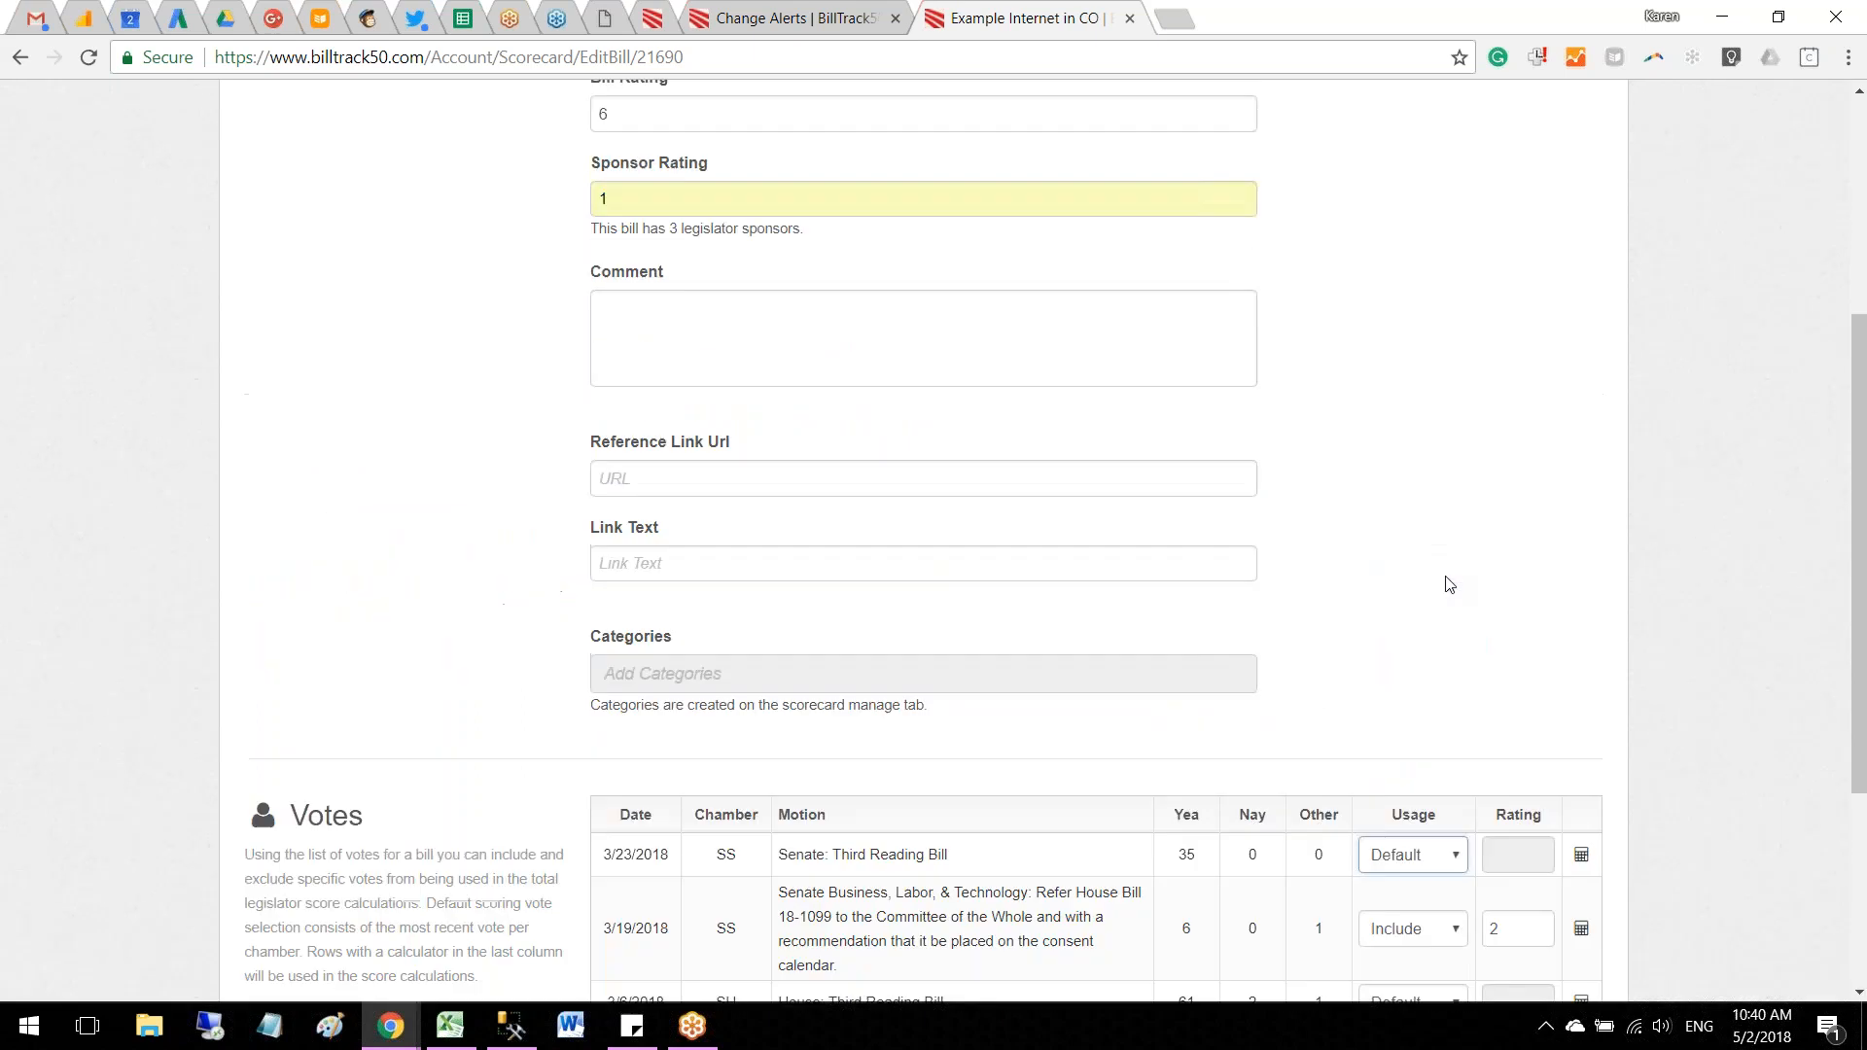
scroll(1449, 584, down, 3)
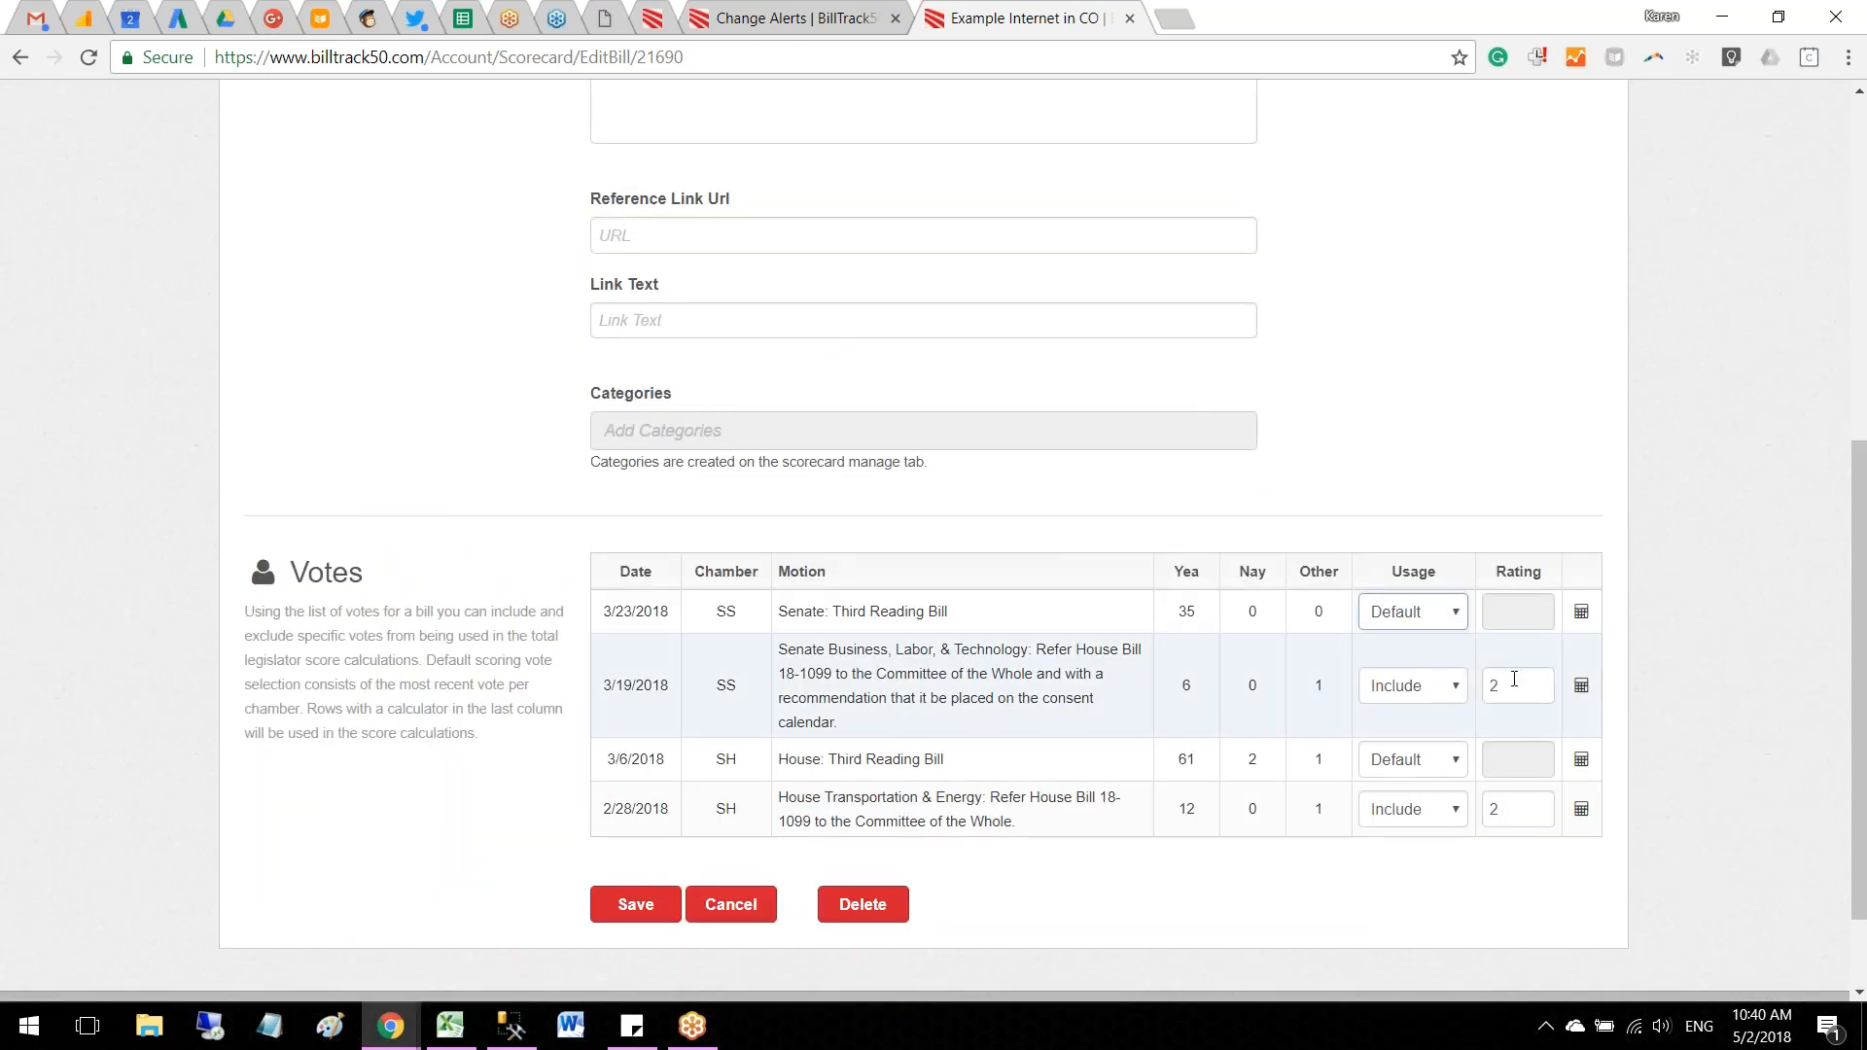
click(628, 906)
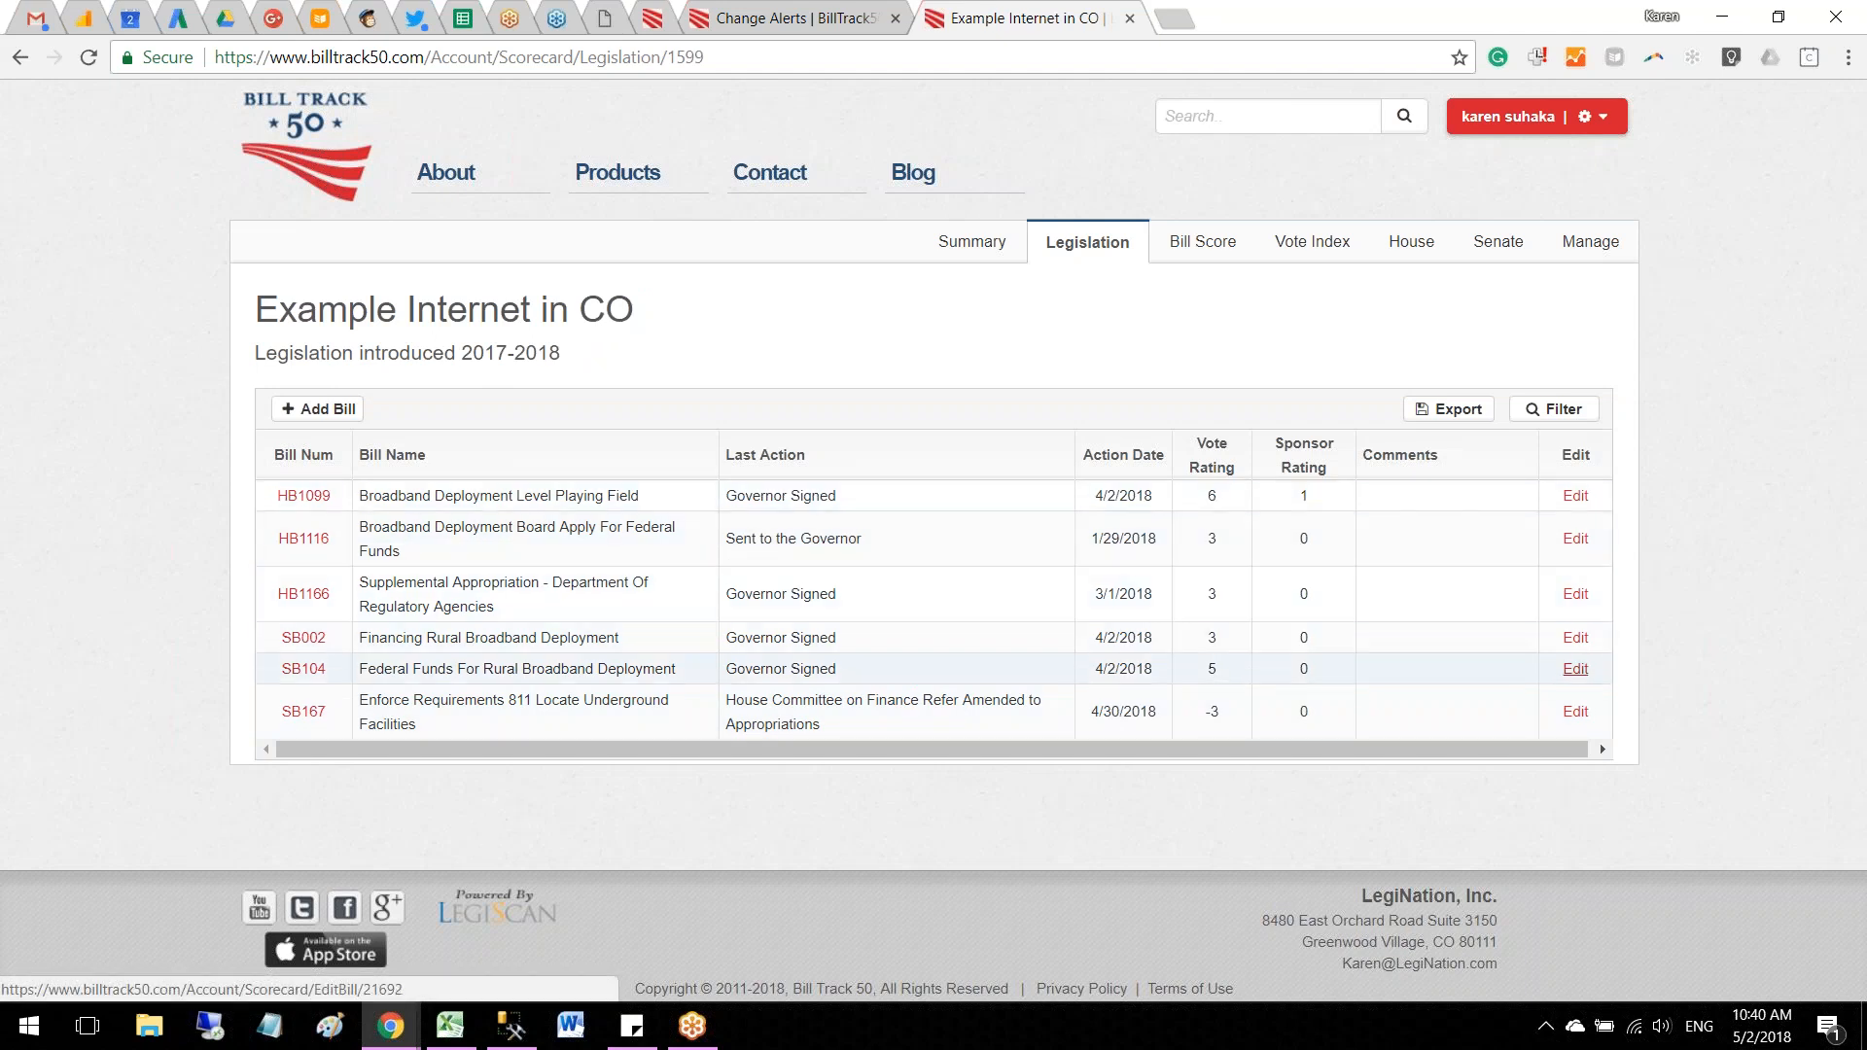
Step: Open bill SB167 for editing from the scorecard's legislation list and set its sponsor rating to -1
click(1575, 713)
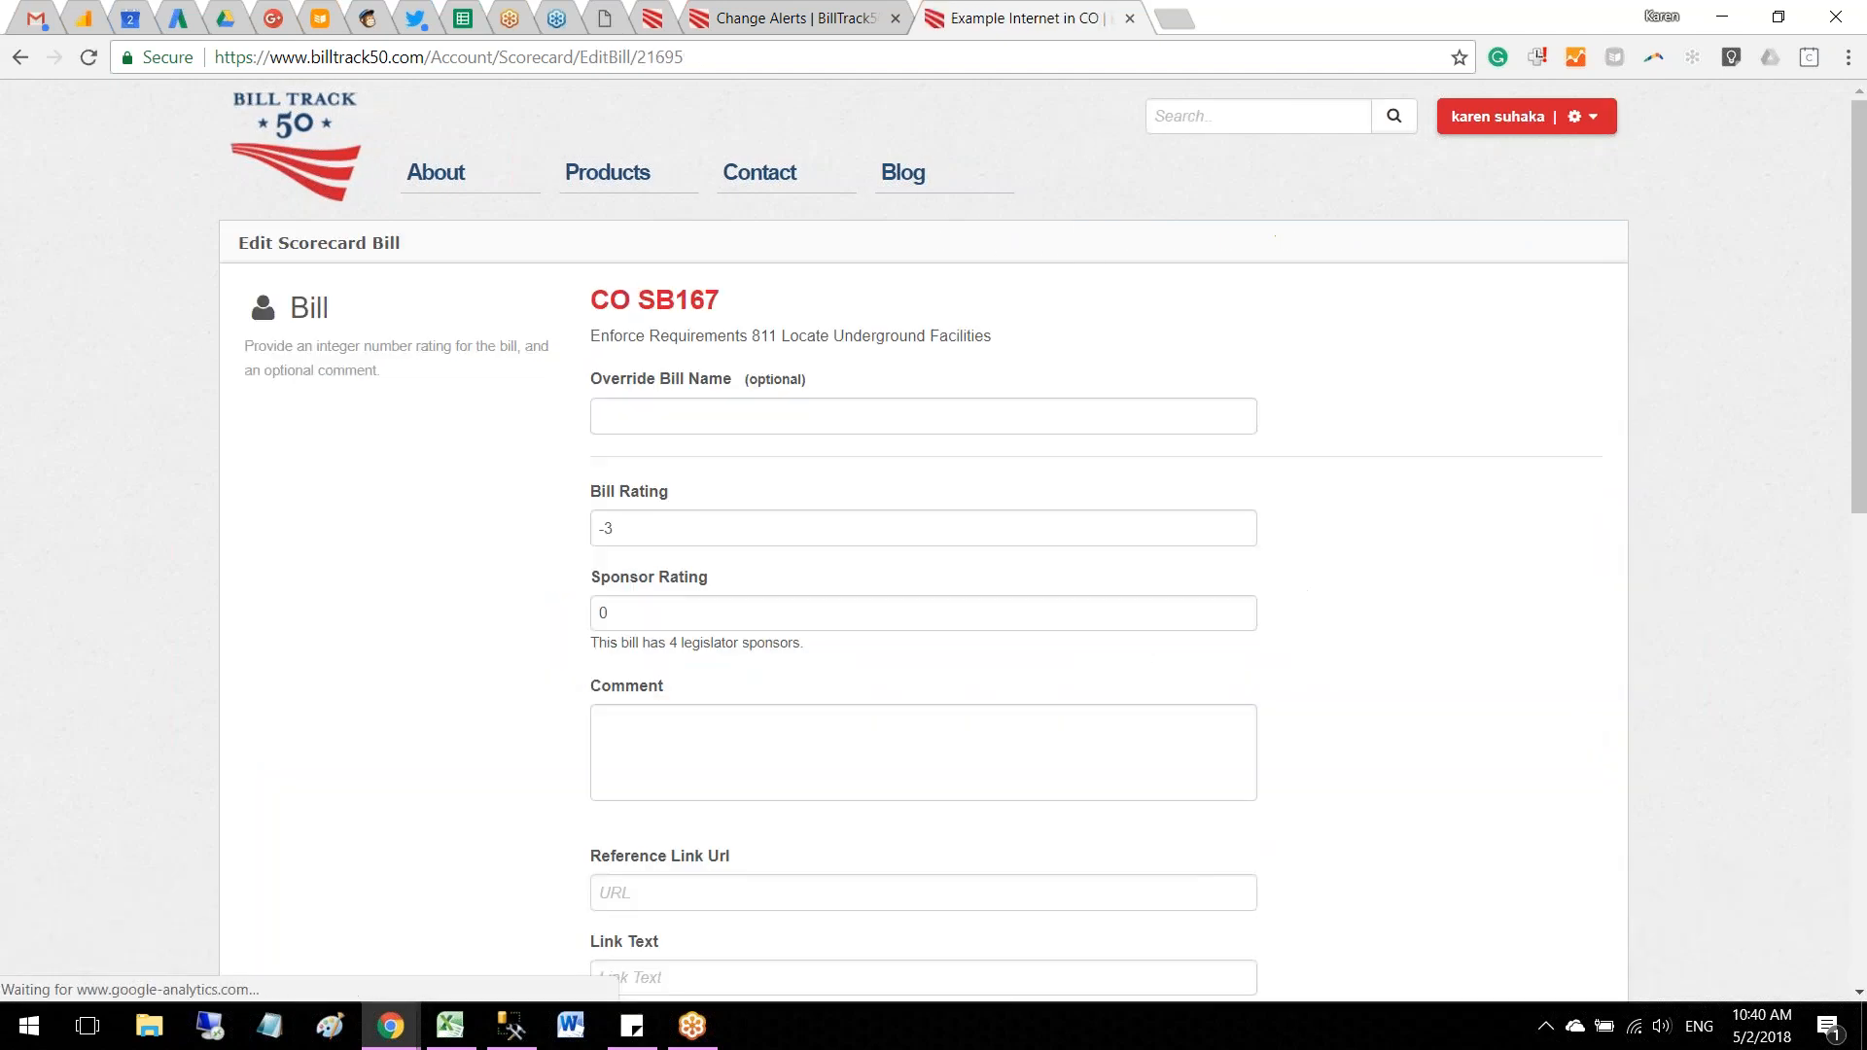
double_click(610, 613)
text(-1)
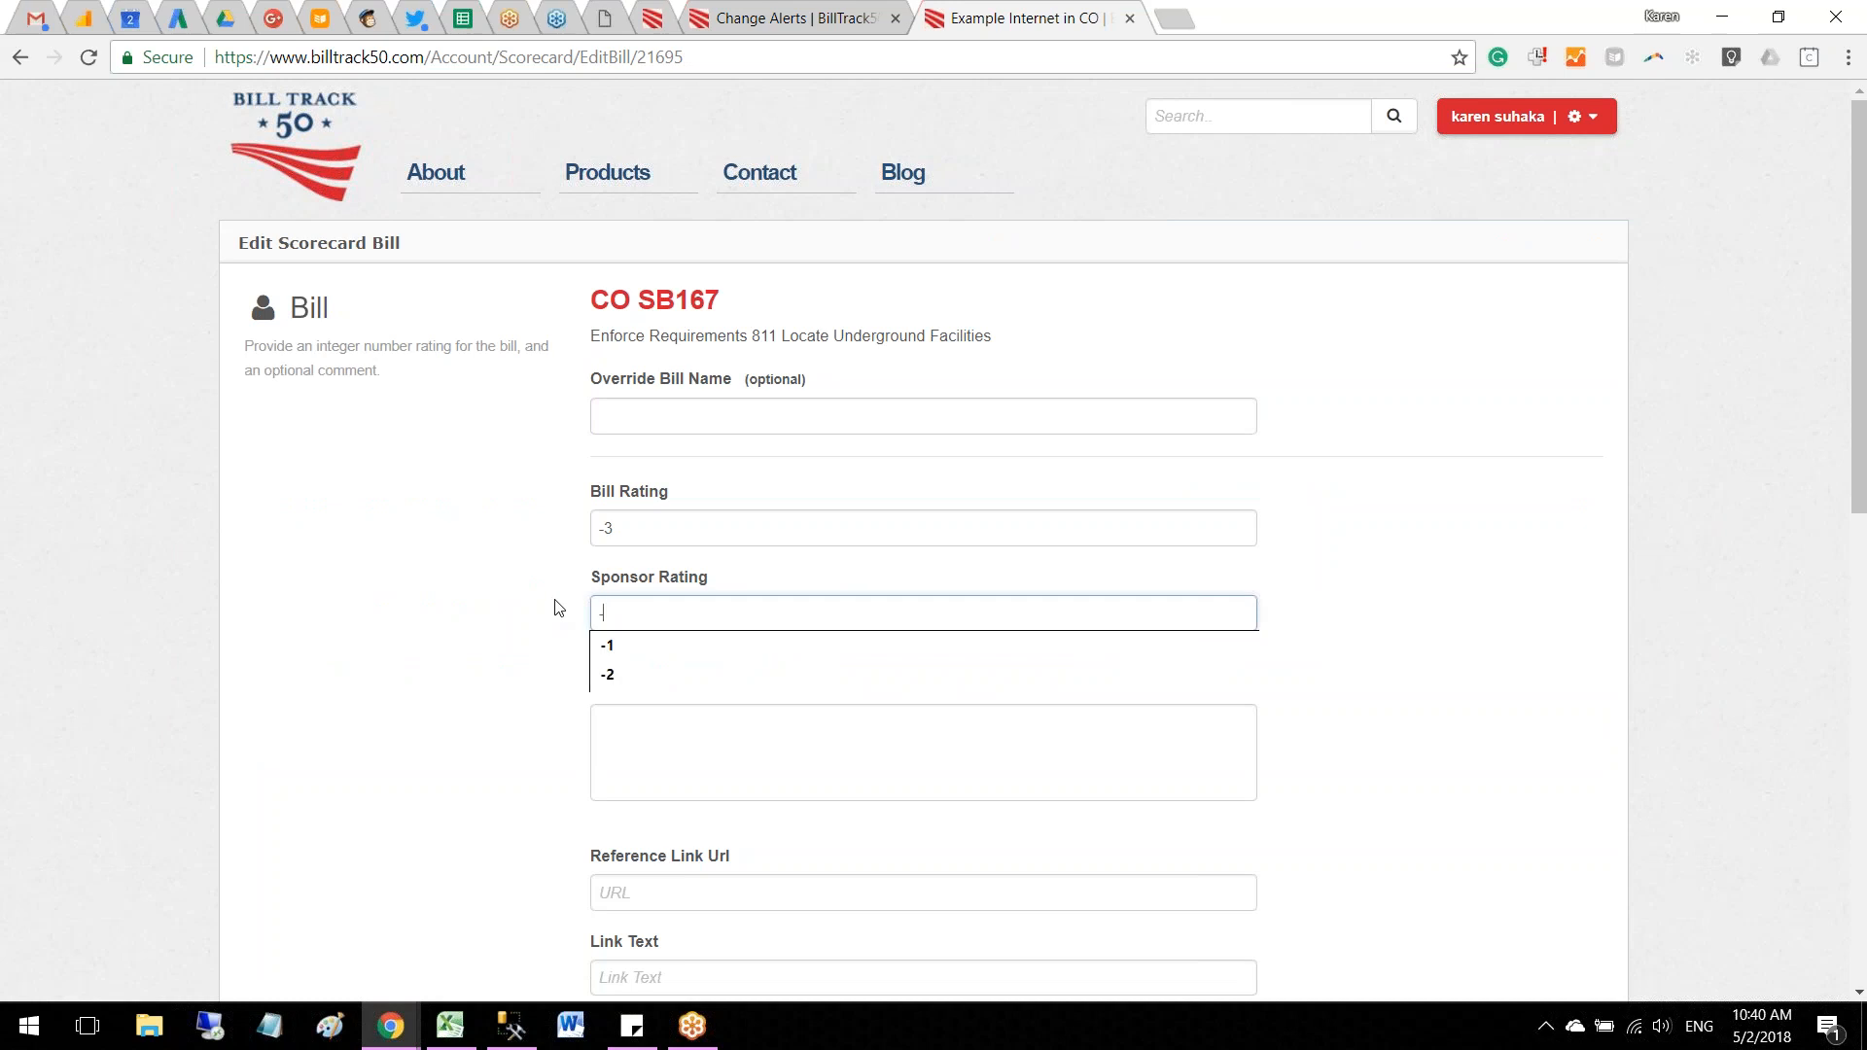
click(514, 636)
scroll(577, 805, down, 6)
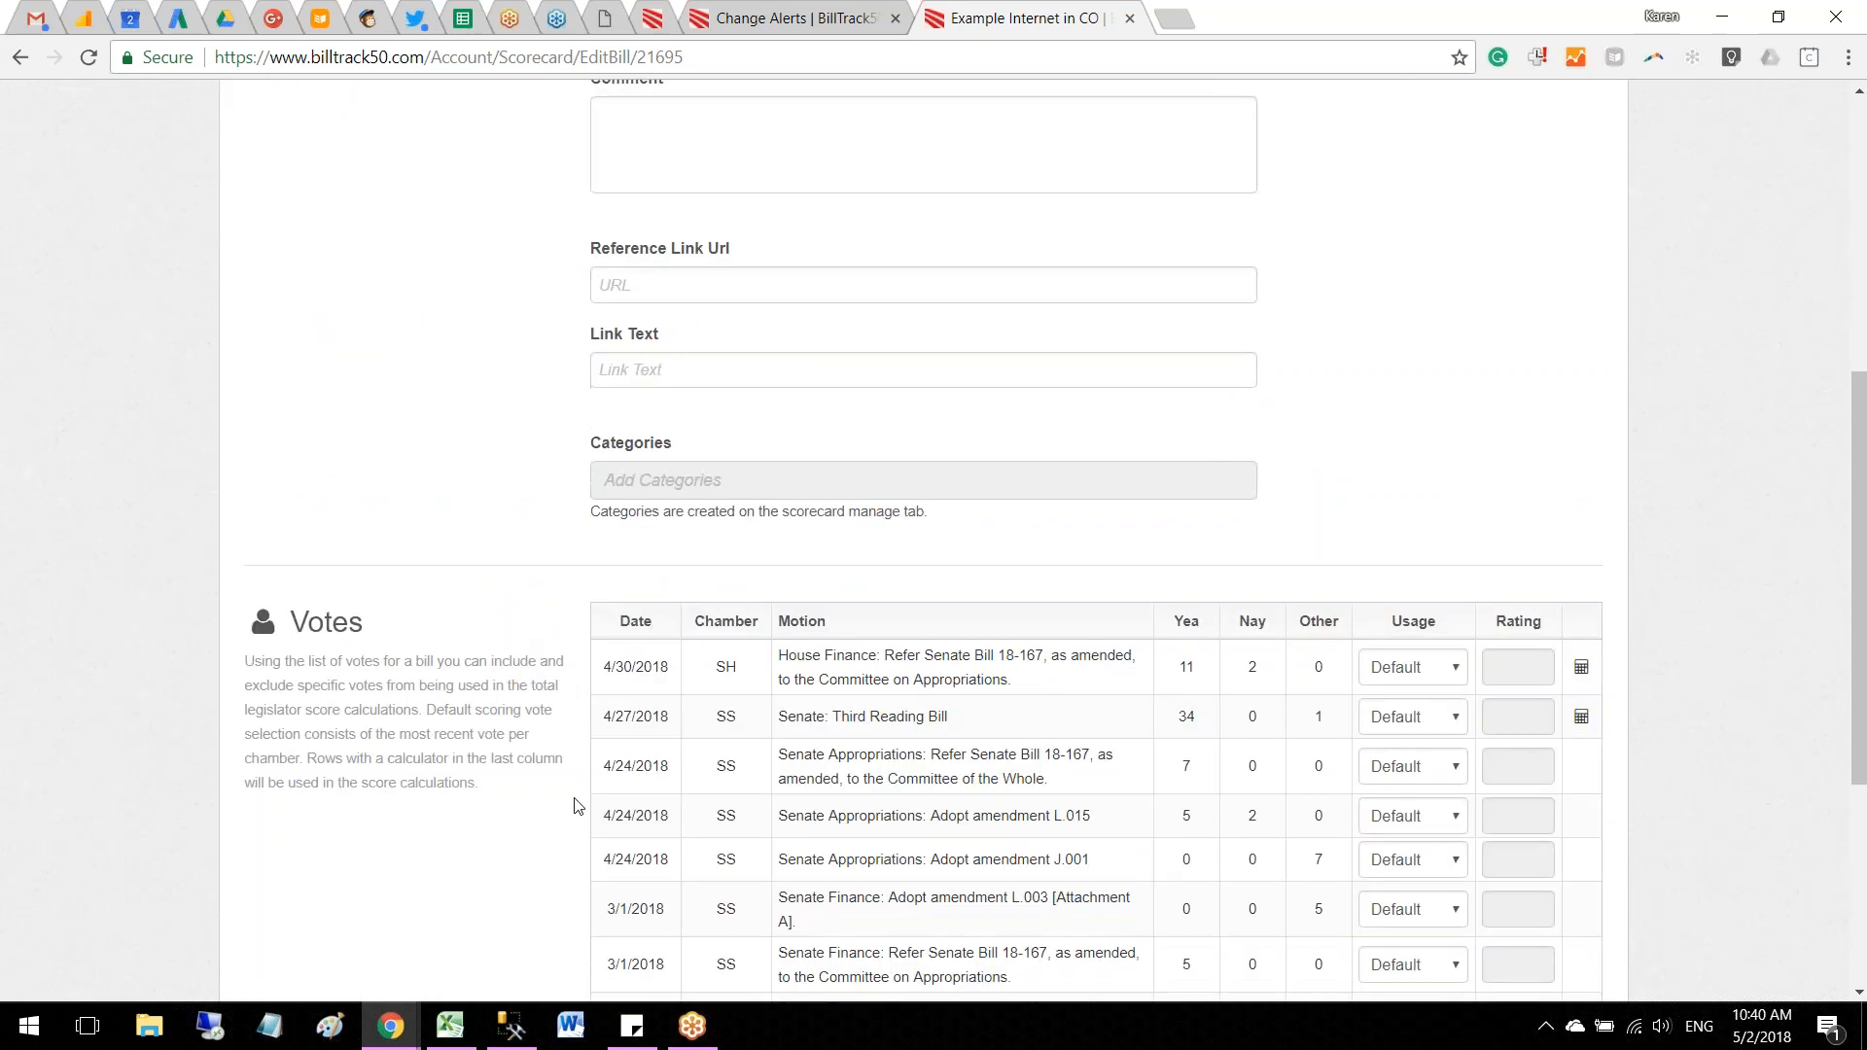
Step: Review SB167's list of votes and its ratings, and save the bill's scoring changes
scroll(461, 825, down, 4)
scroll(669, 352, up, 9)
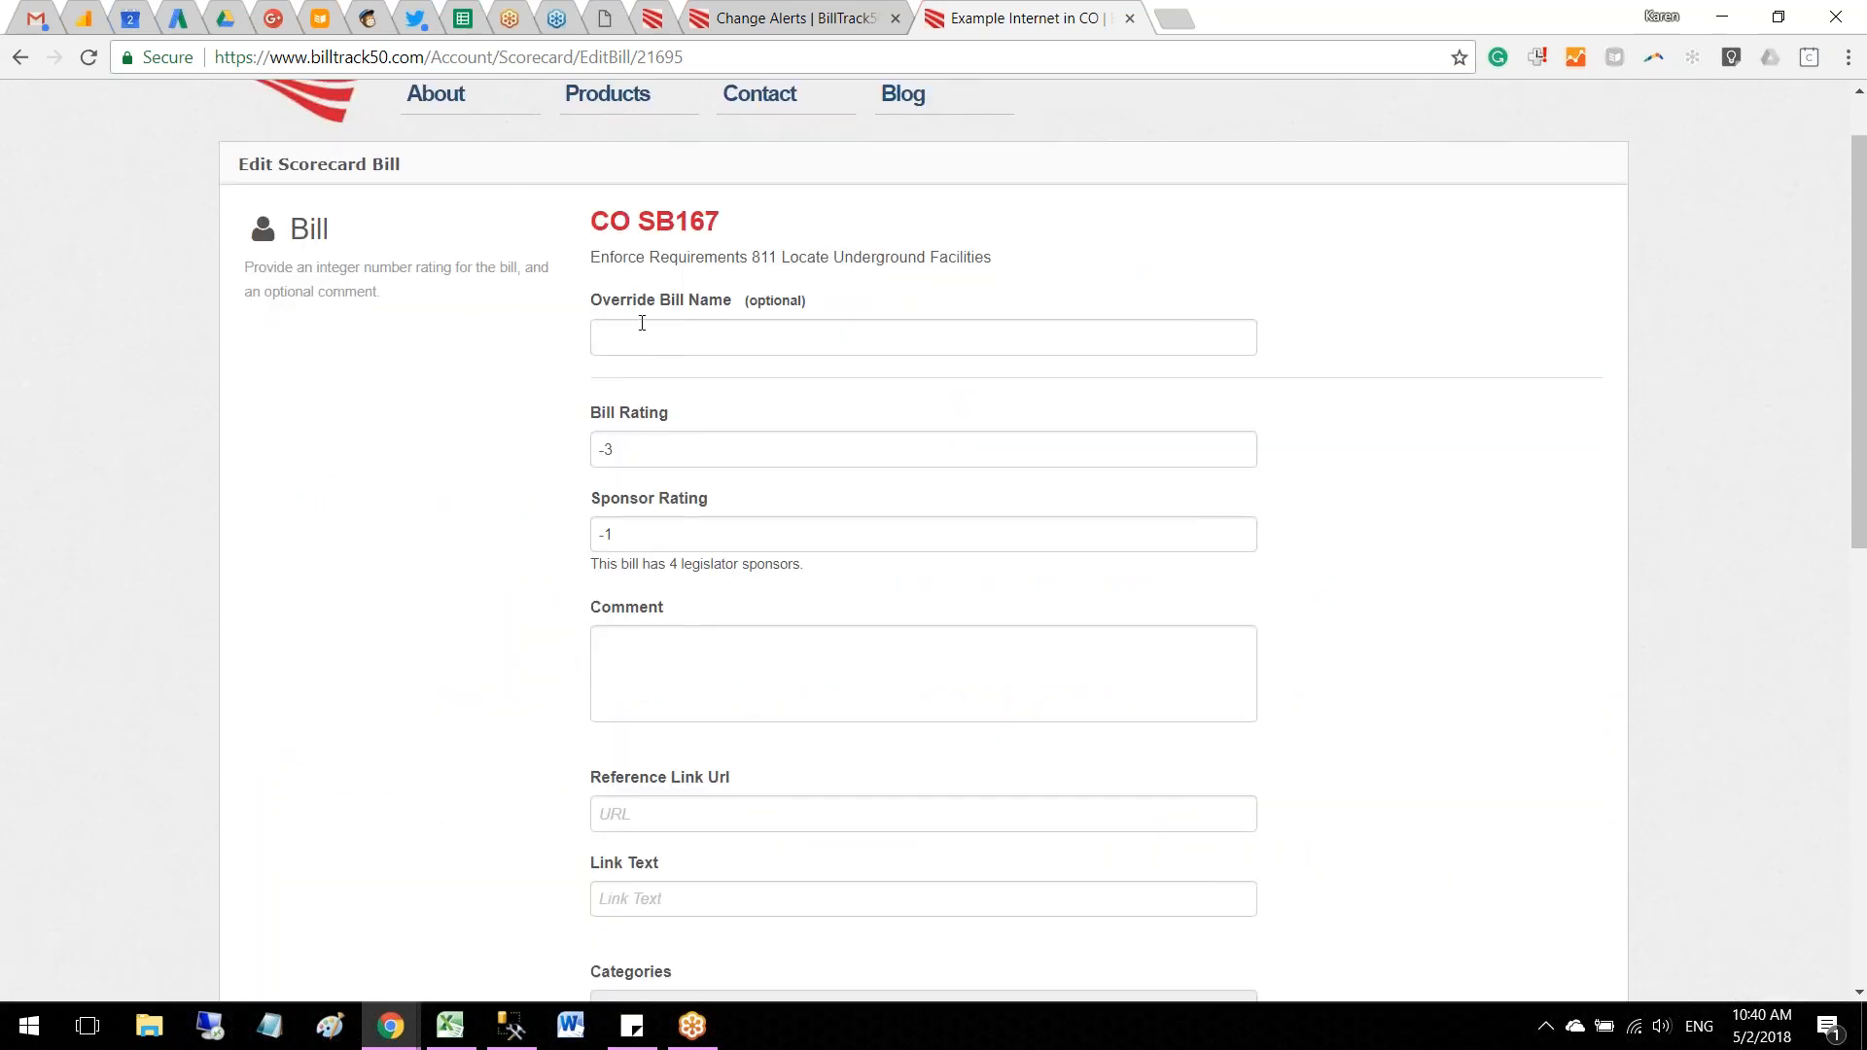
scroll(416, 721, down, 9)
click(628, 783)
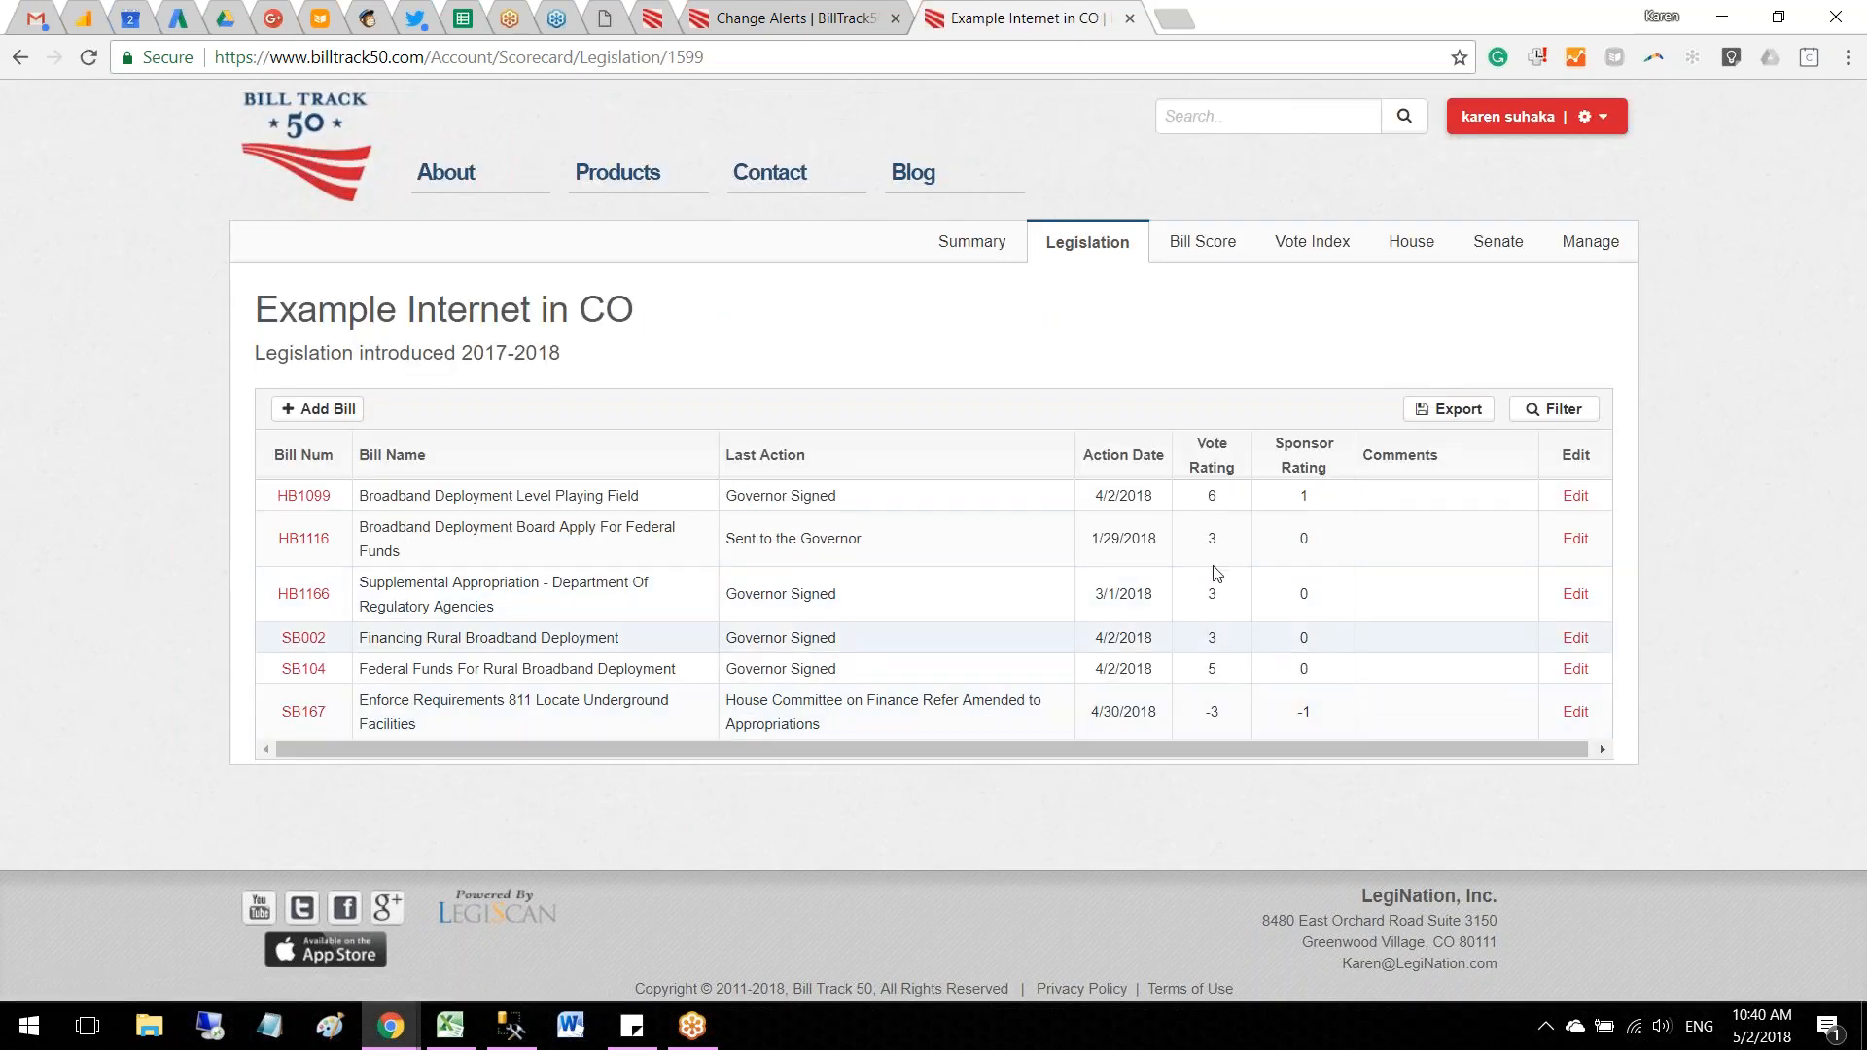
Step: Open the scorecard summary and examine the legislators' total scores from the highest to the lowest
click(979, 252)
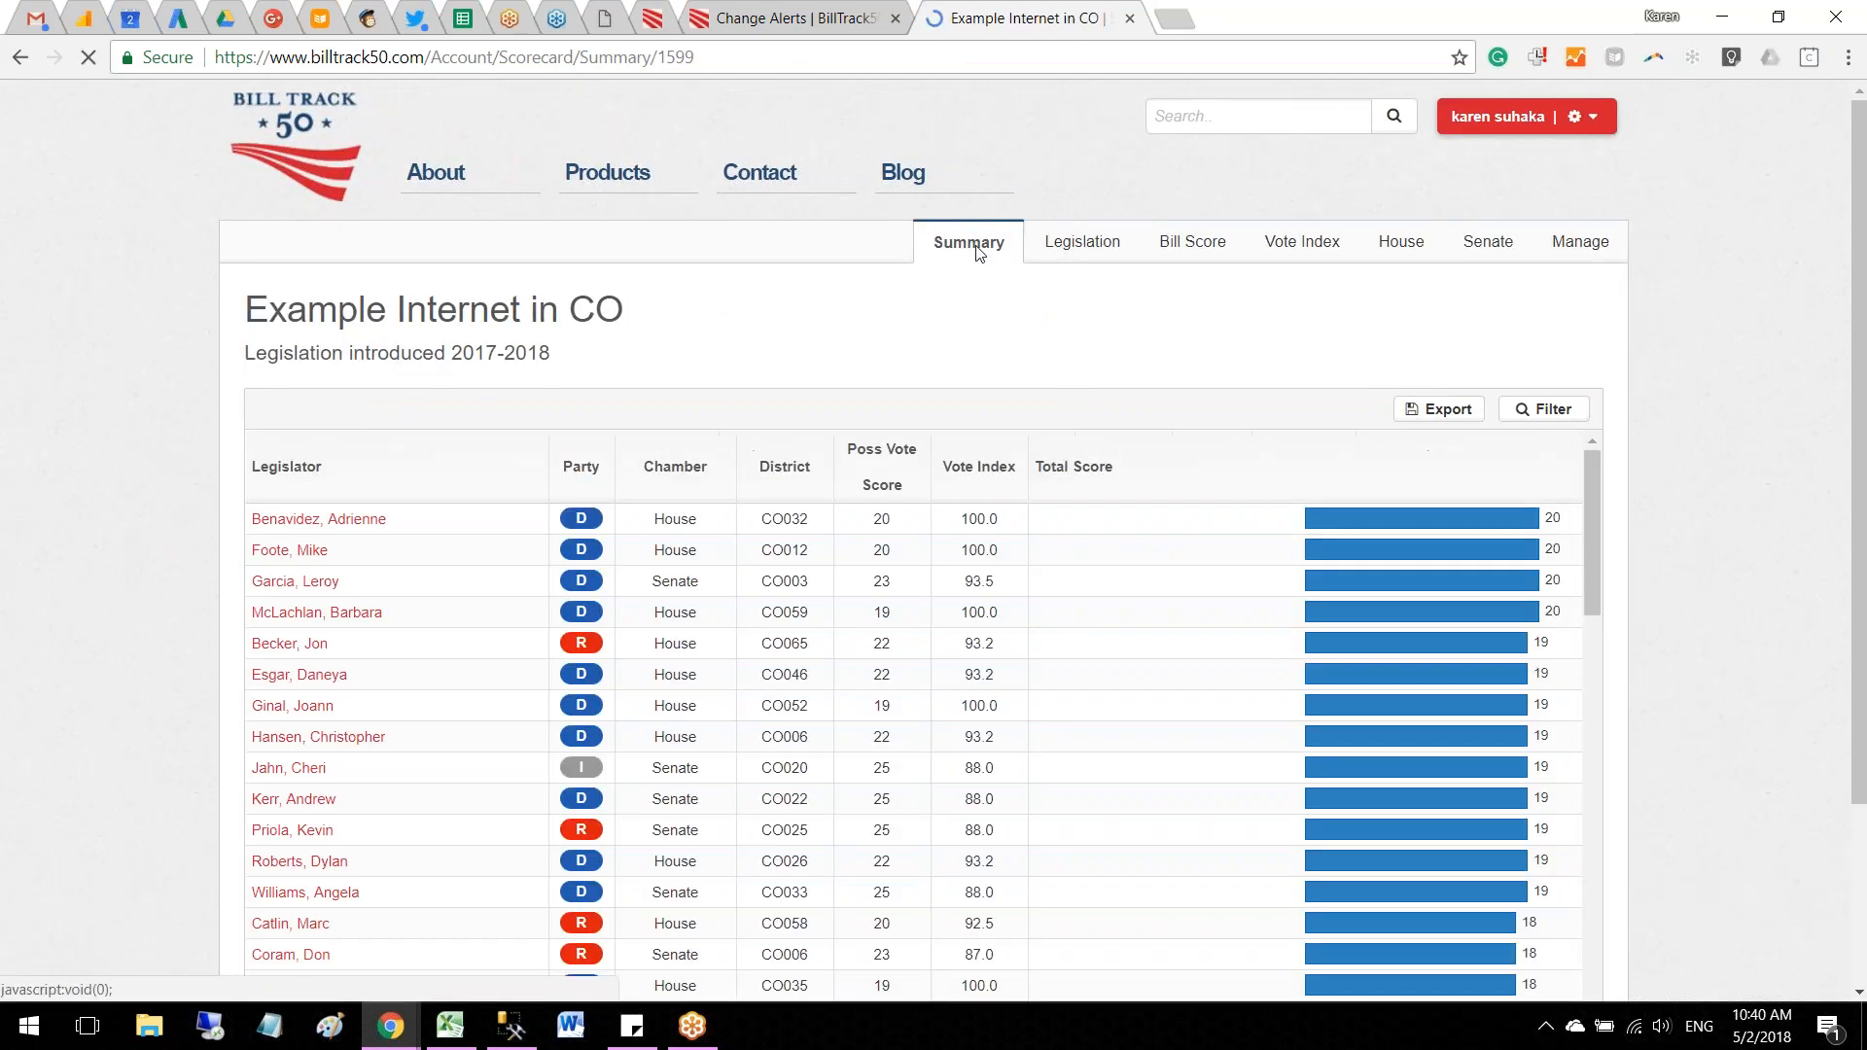
scroll(625, 417, down, 1)
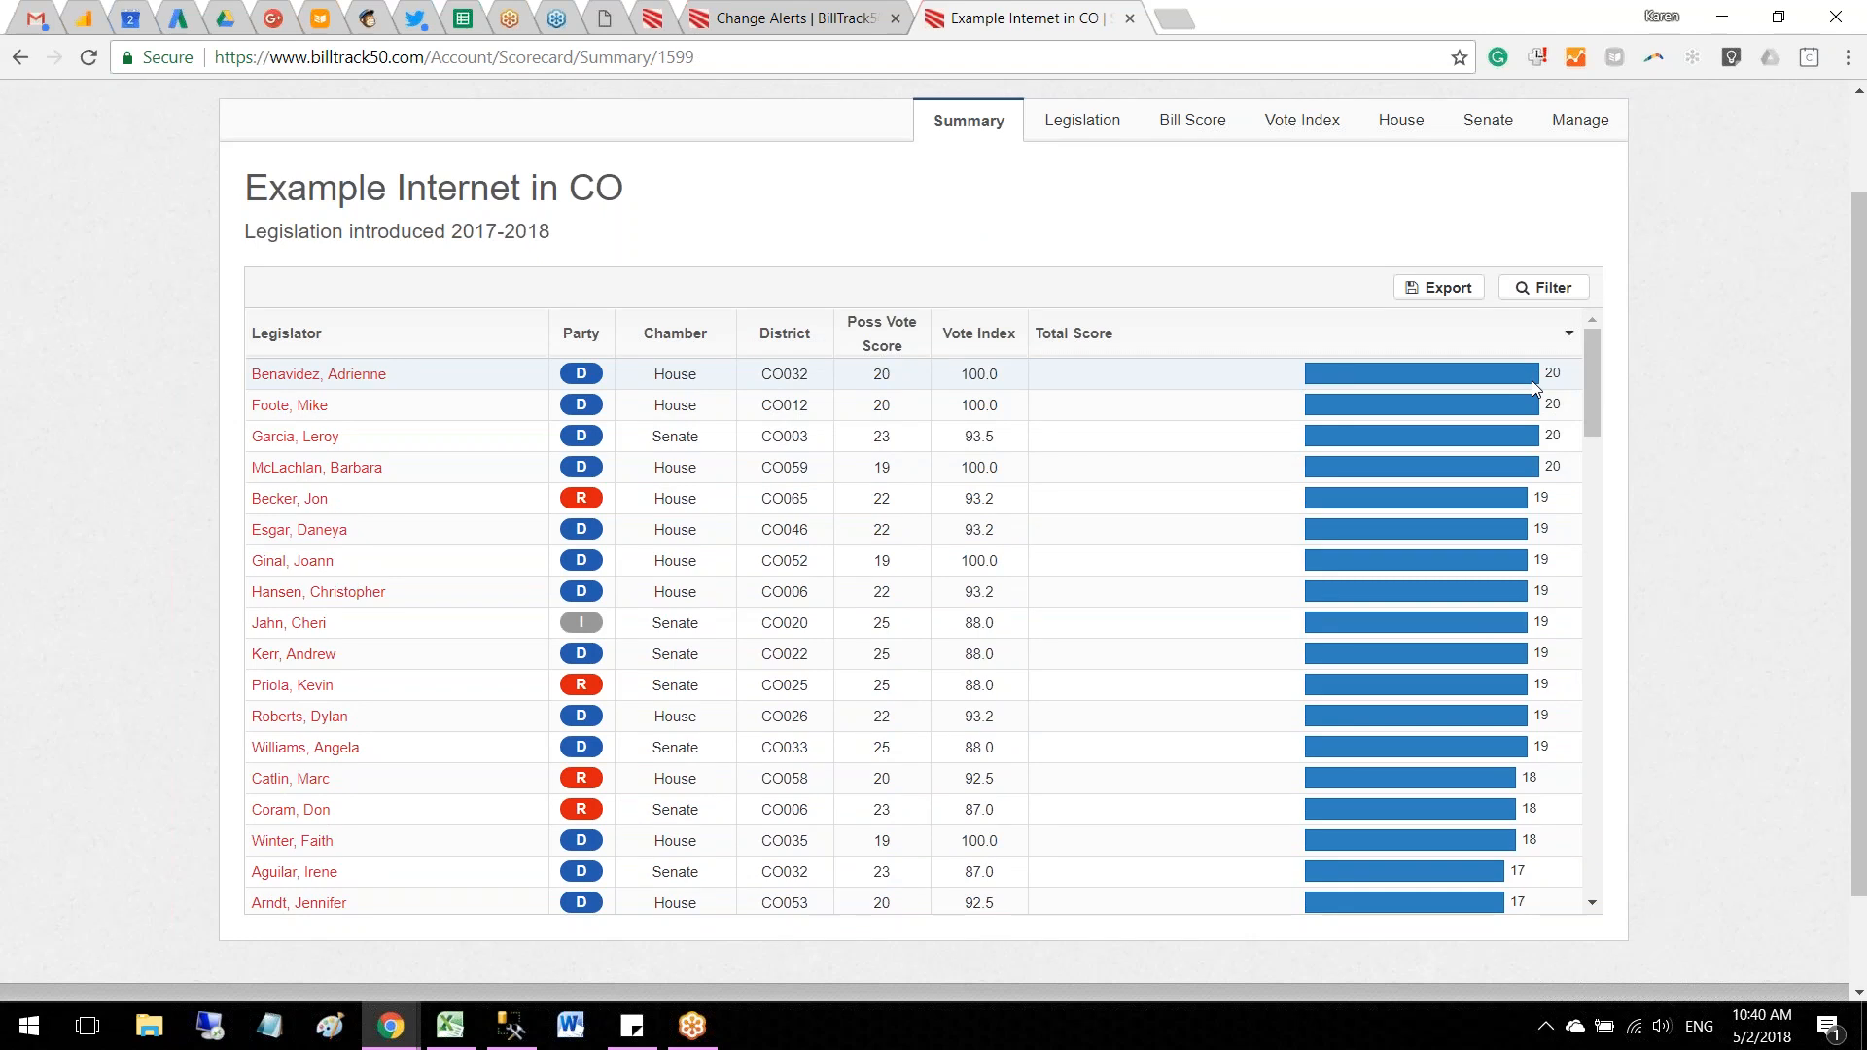
drag(1590, 379, 1574, 868)
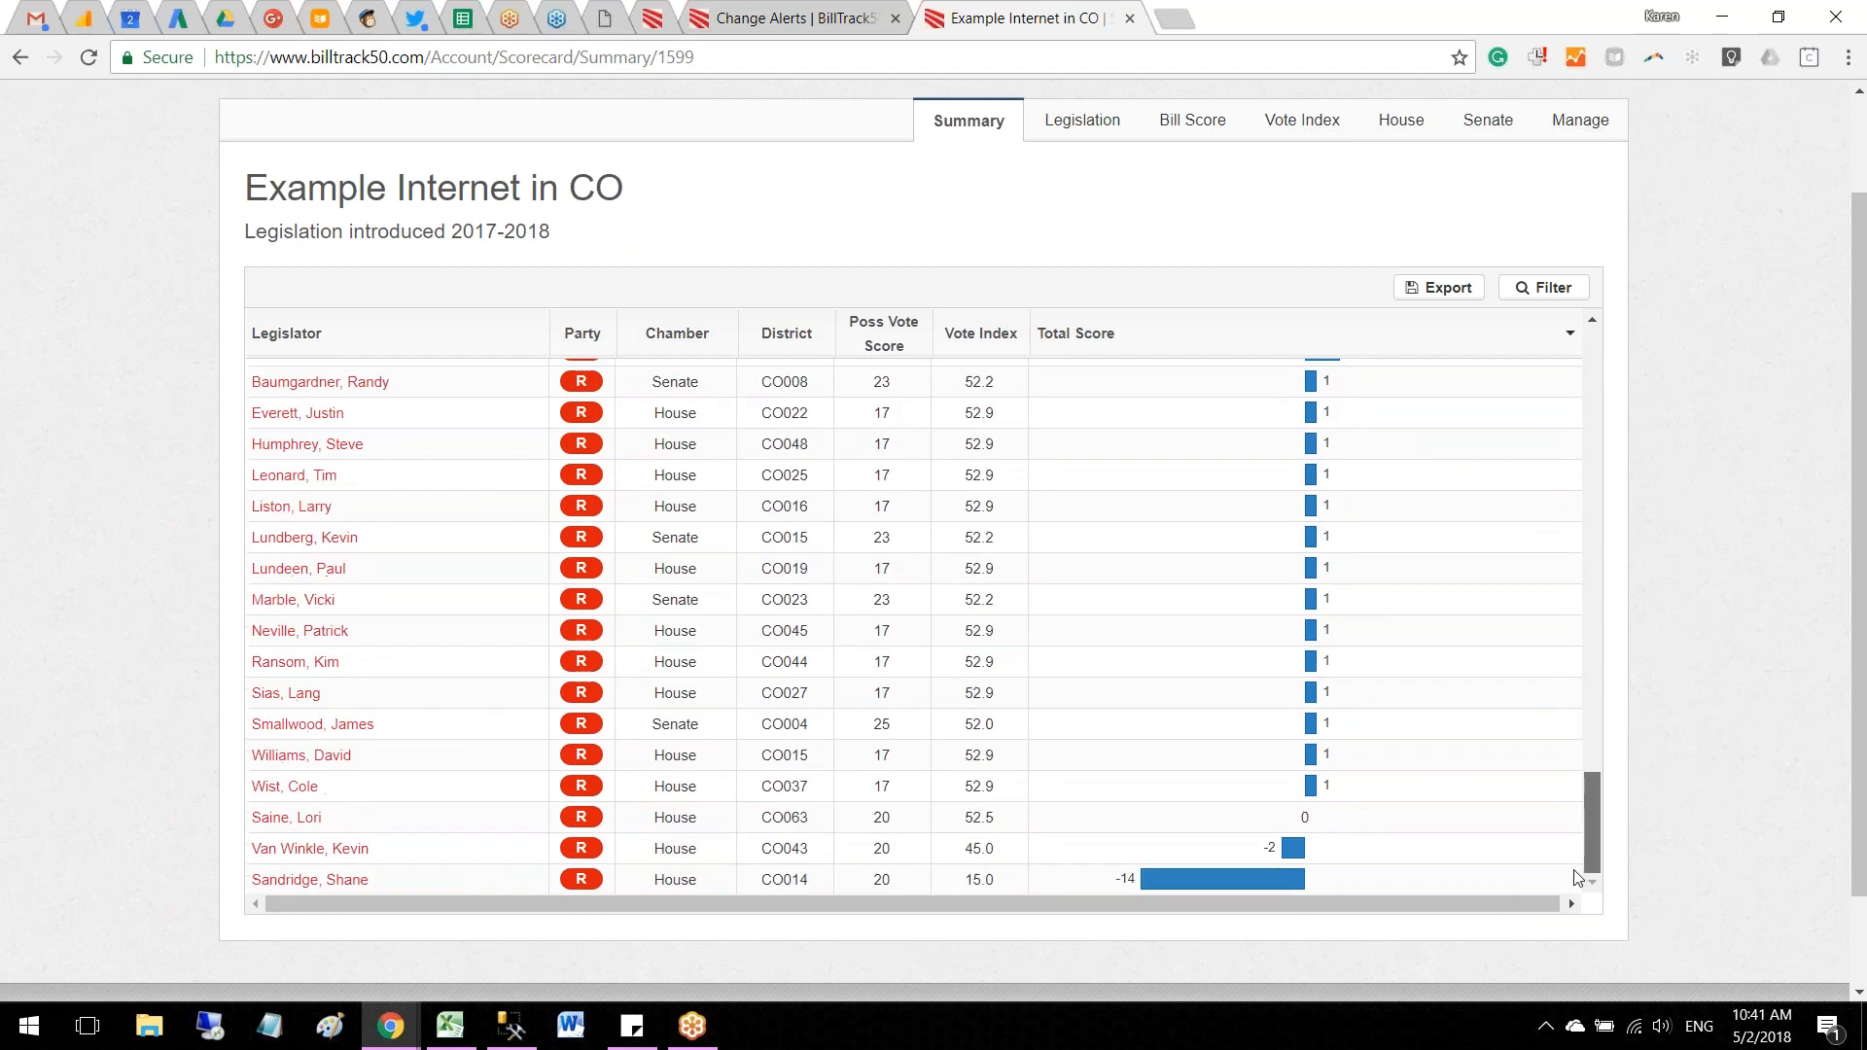
drag(1574, 869, 1584, 676)
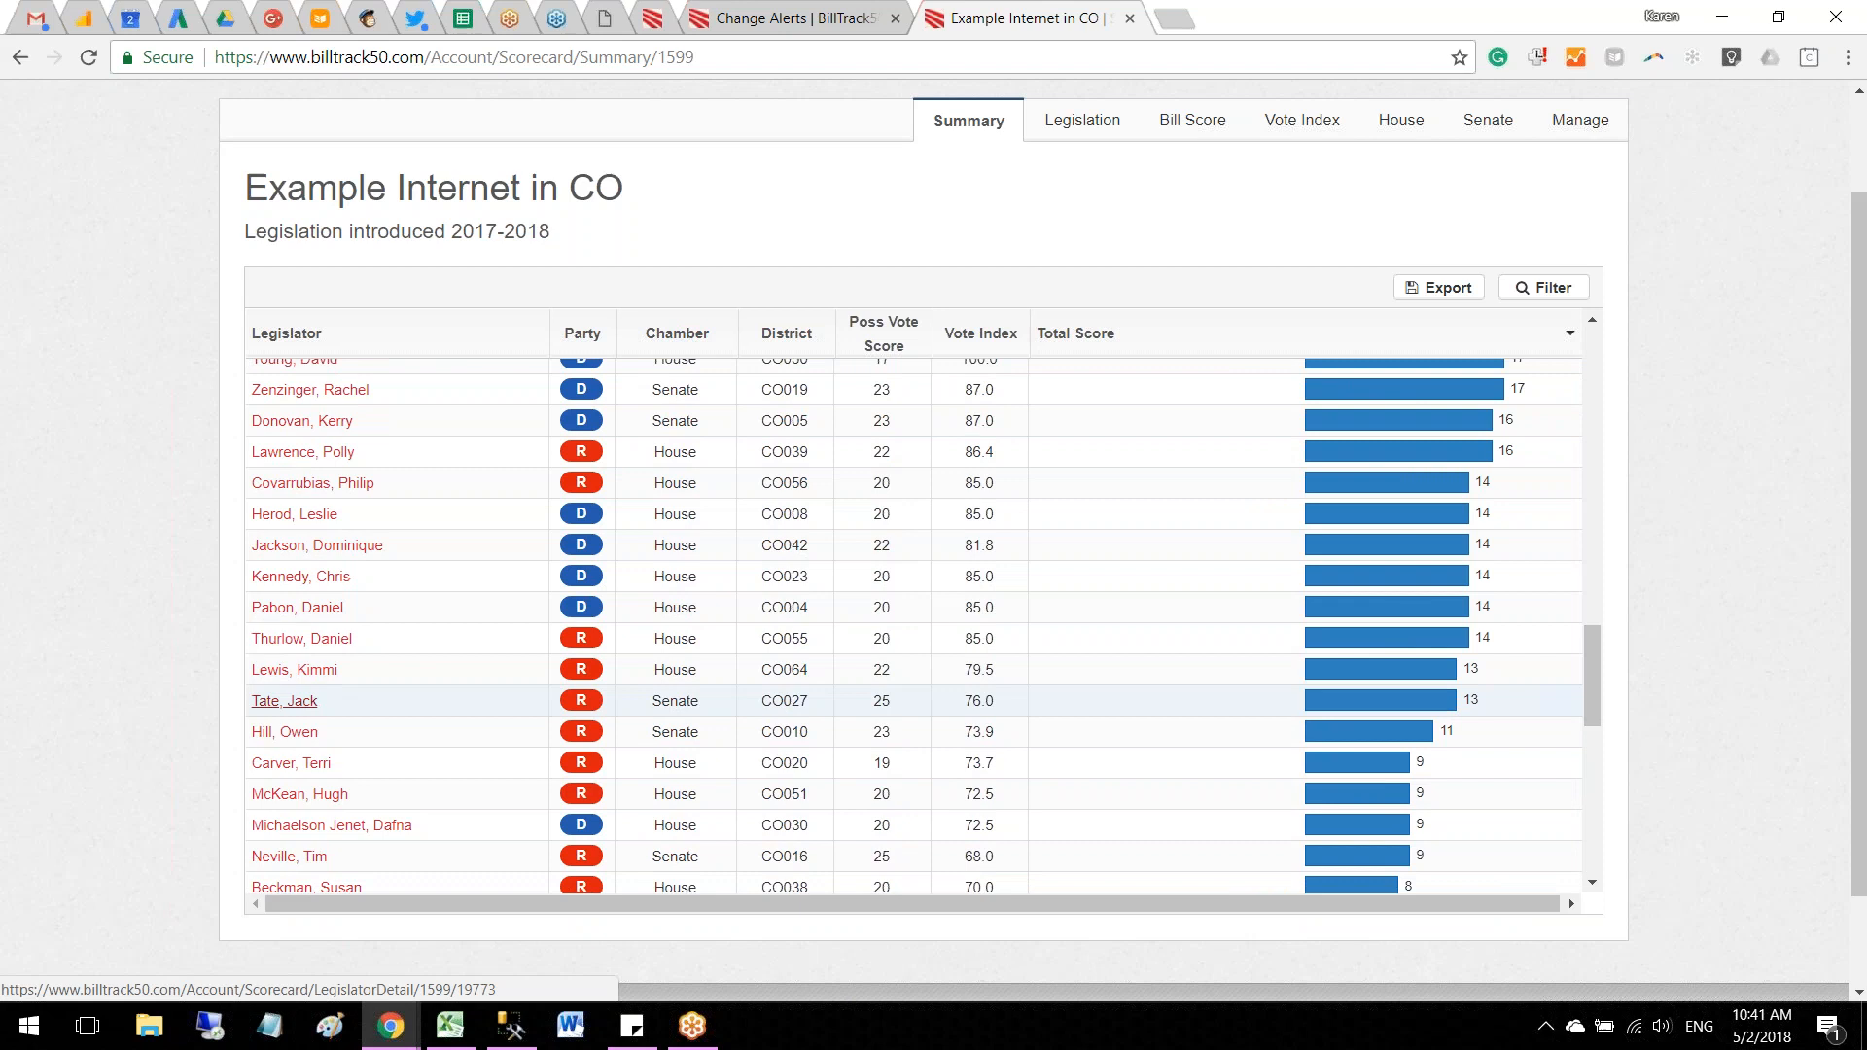
Step: Open the scorecard detail of the Senate District 27 legislator, review the rated votes and sponsored bills, and close it
click(292, 701)
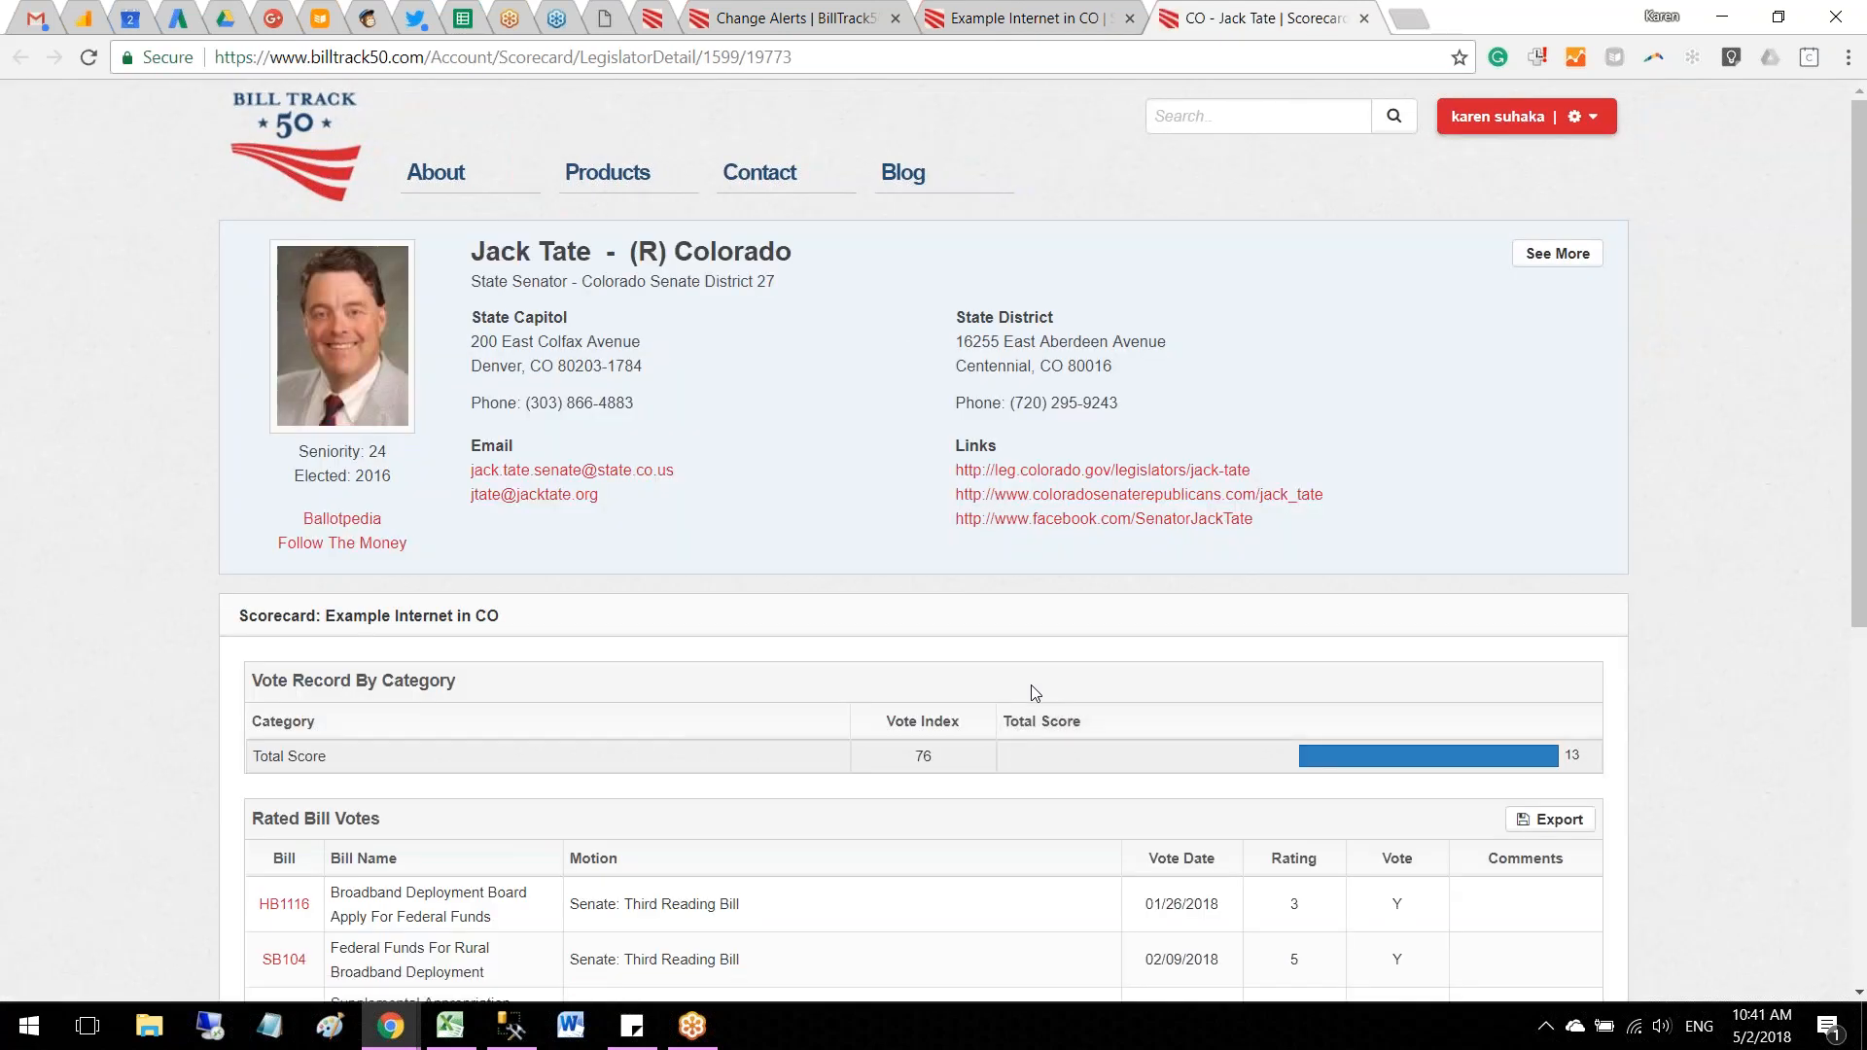
scroll(1034, 693, down, 4)
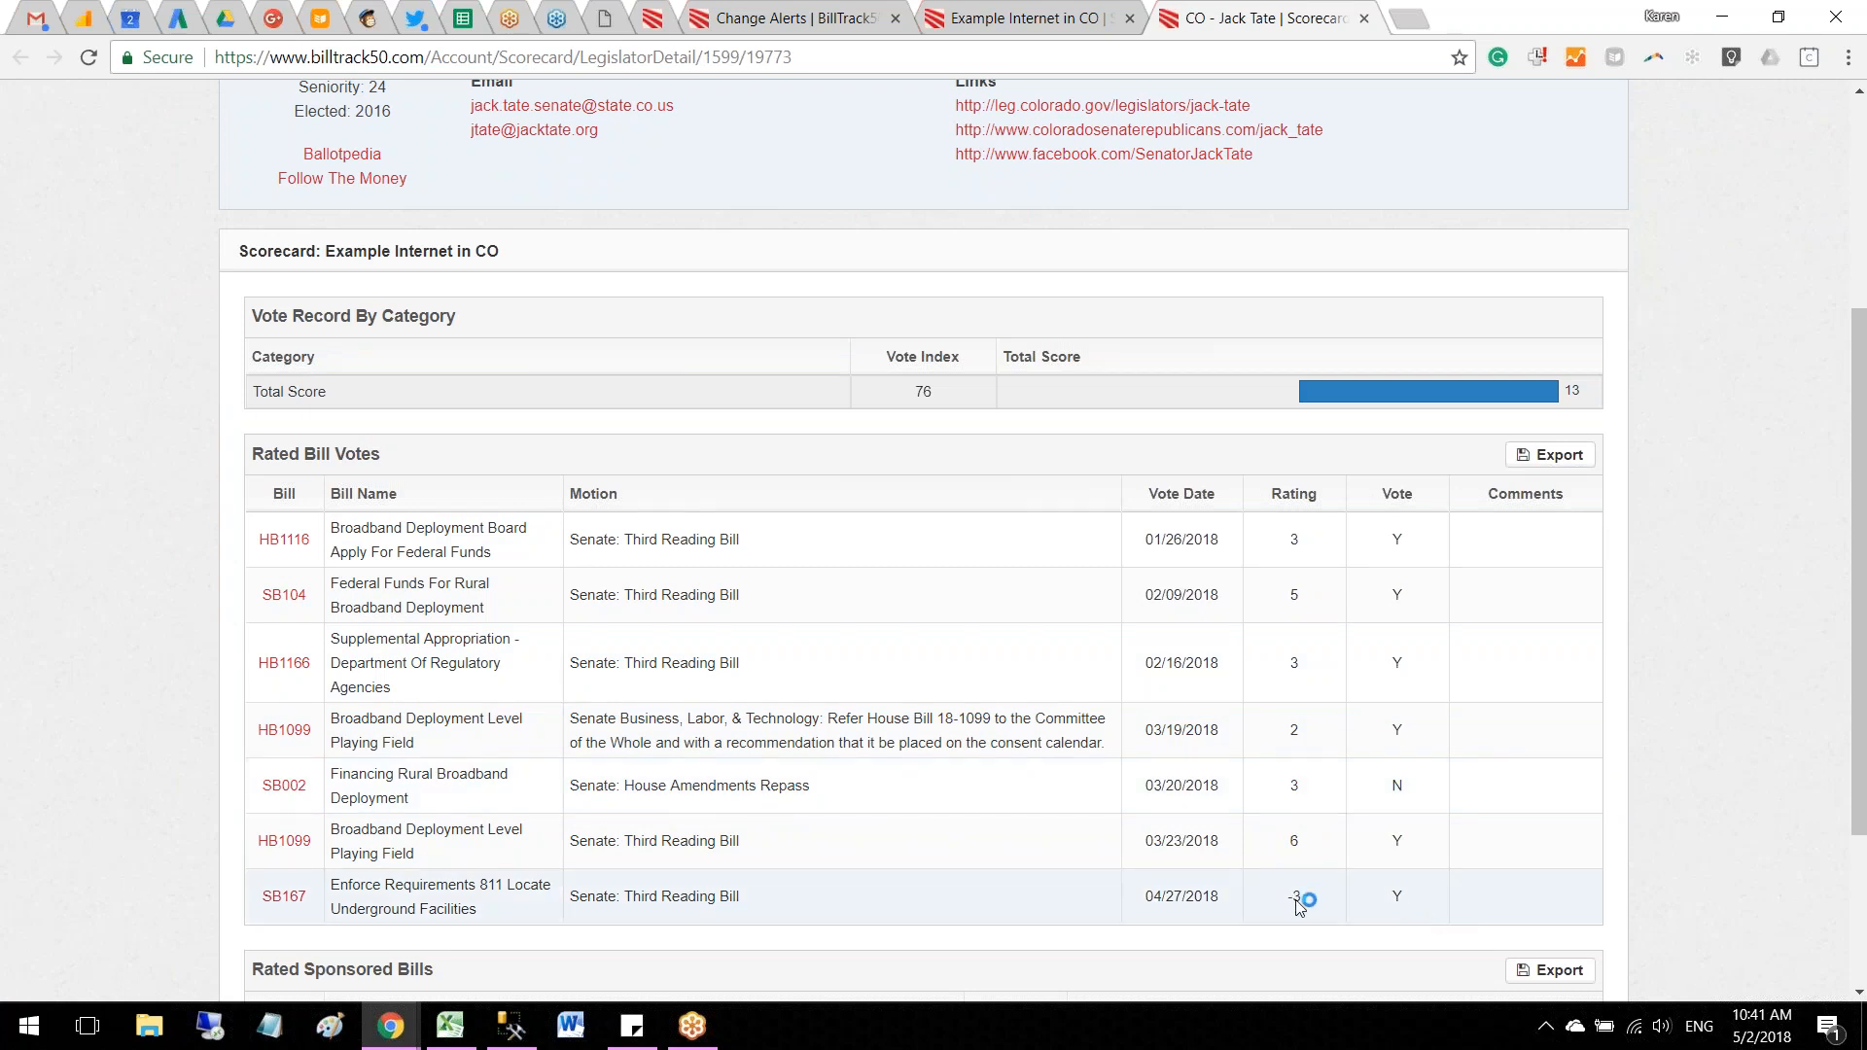
scroll(1300, 894, down, 3)
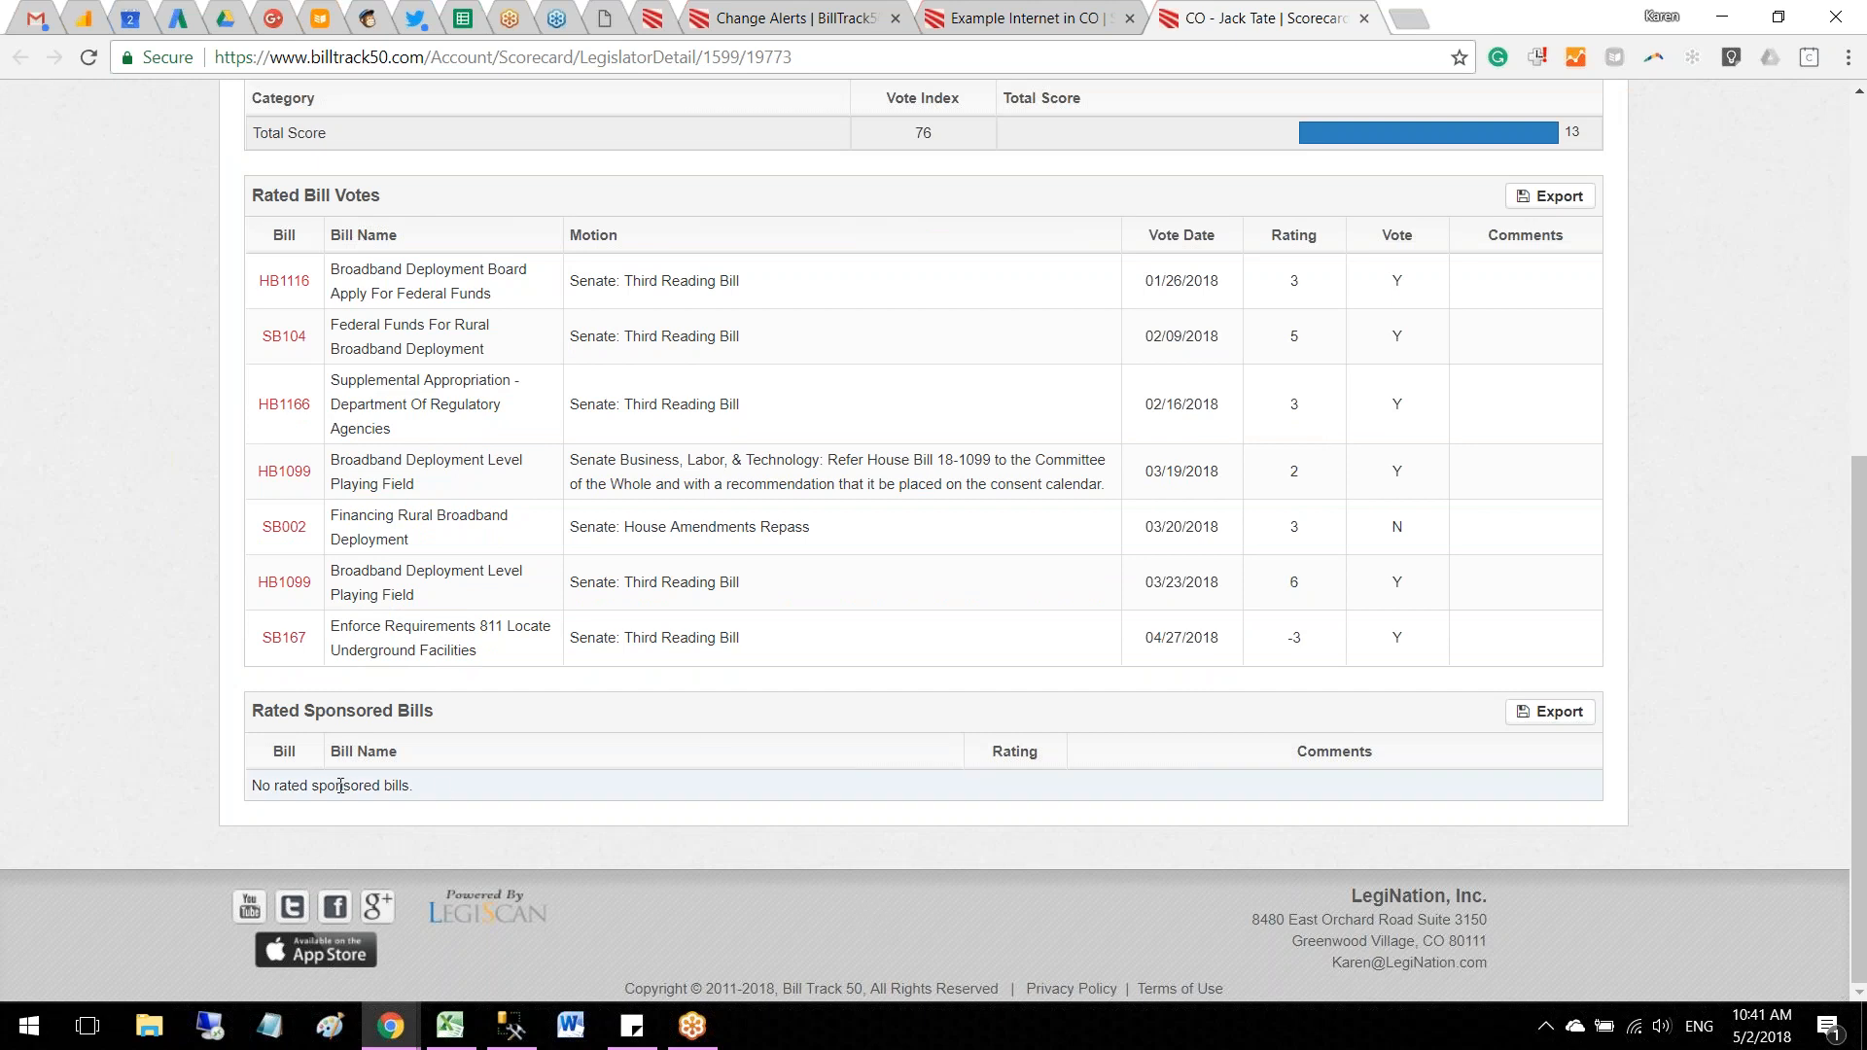
scroll(371, 793, up, 6)
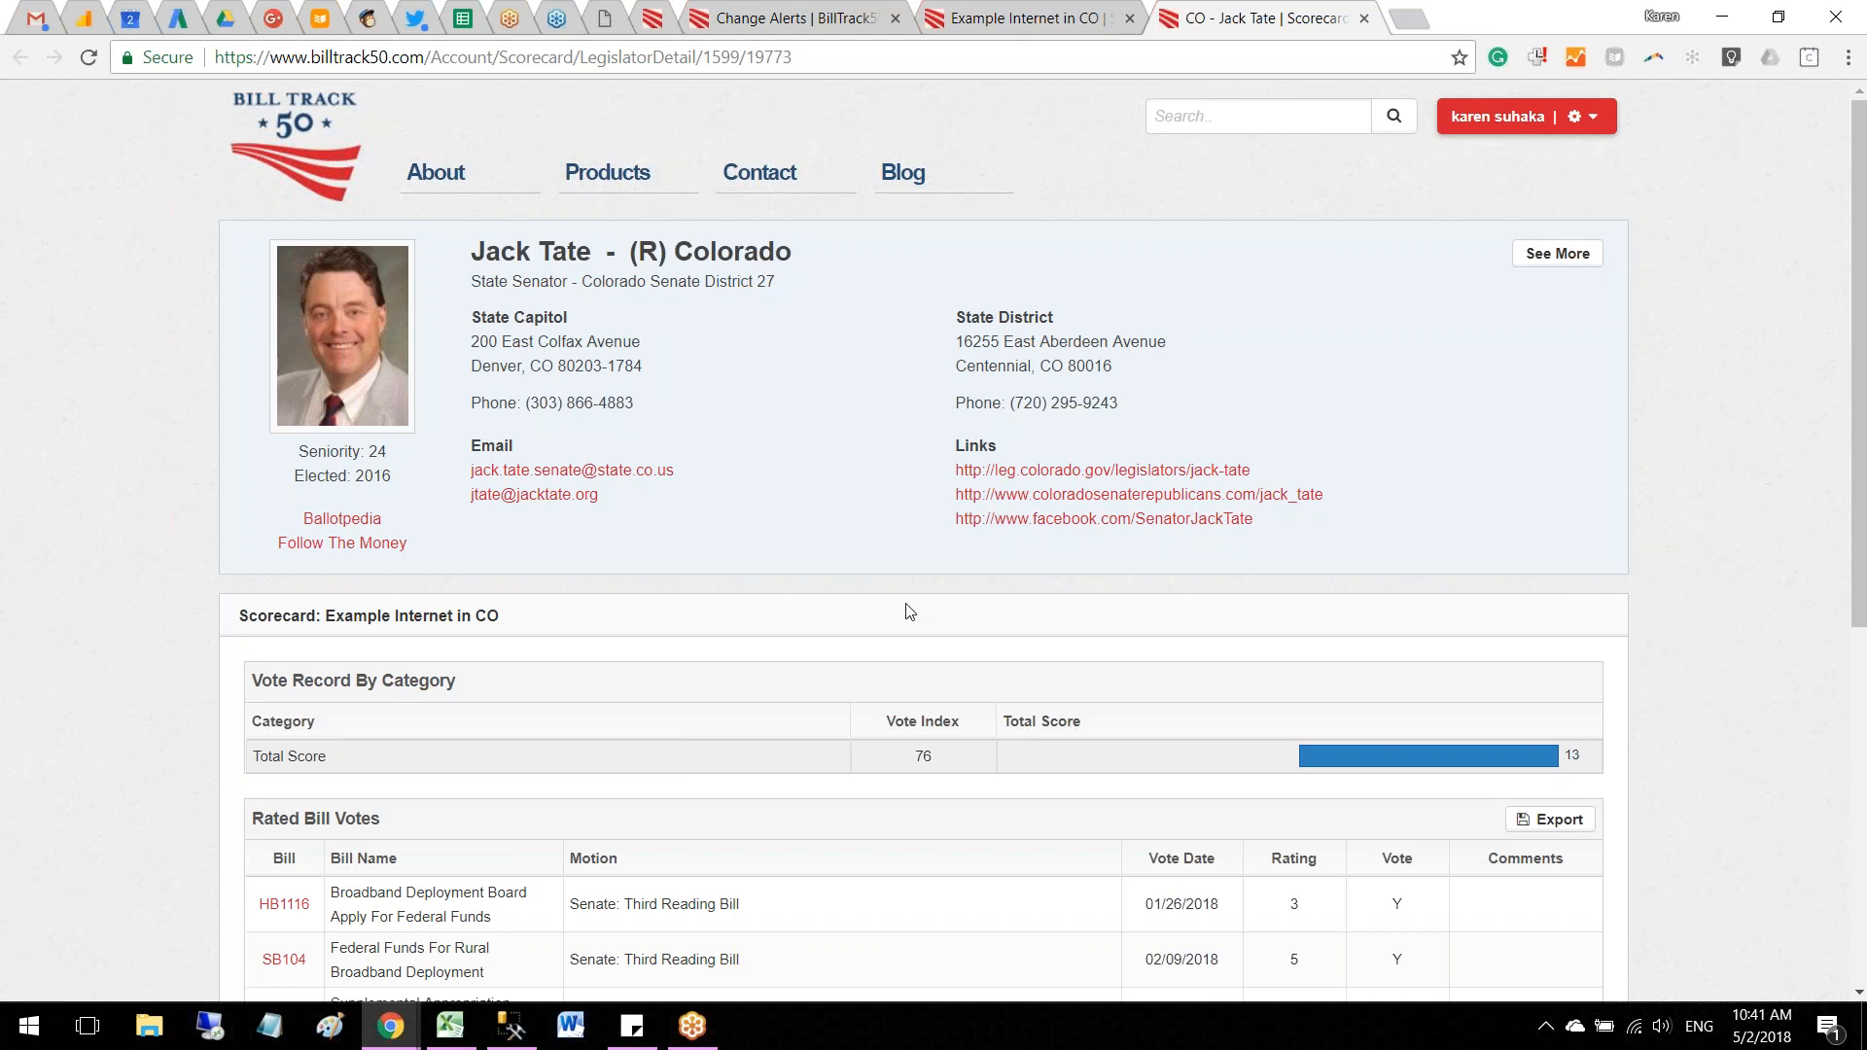
click(1364, 18)
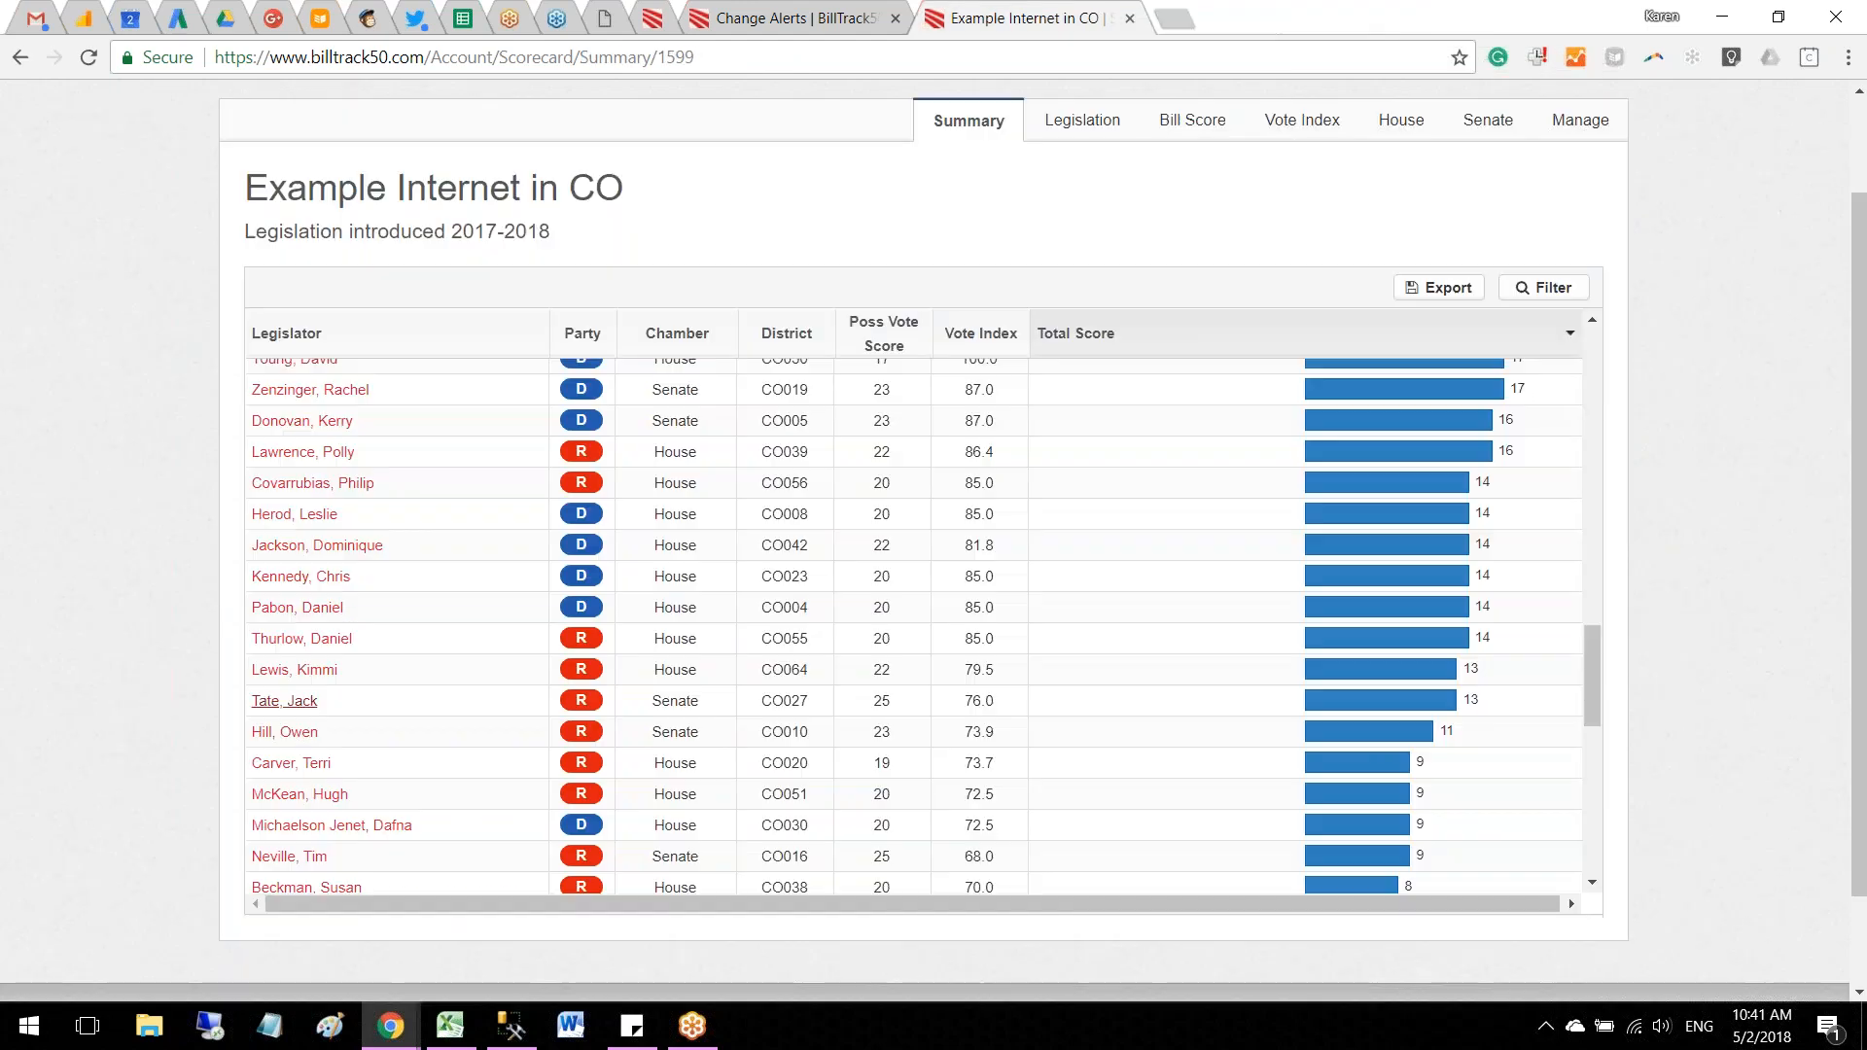
Step: View the Vote Index chart for all chambers and inspect the House district score map around CO030
click(1308, 120)
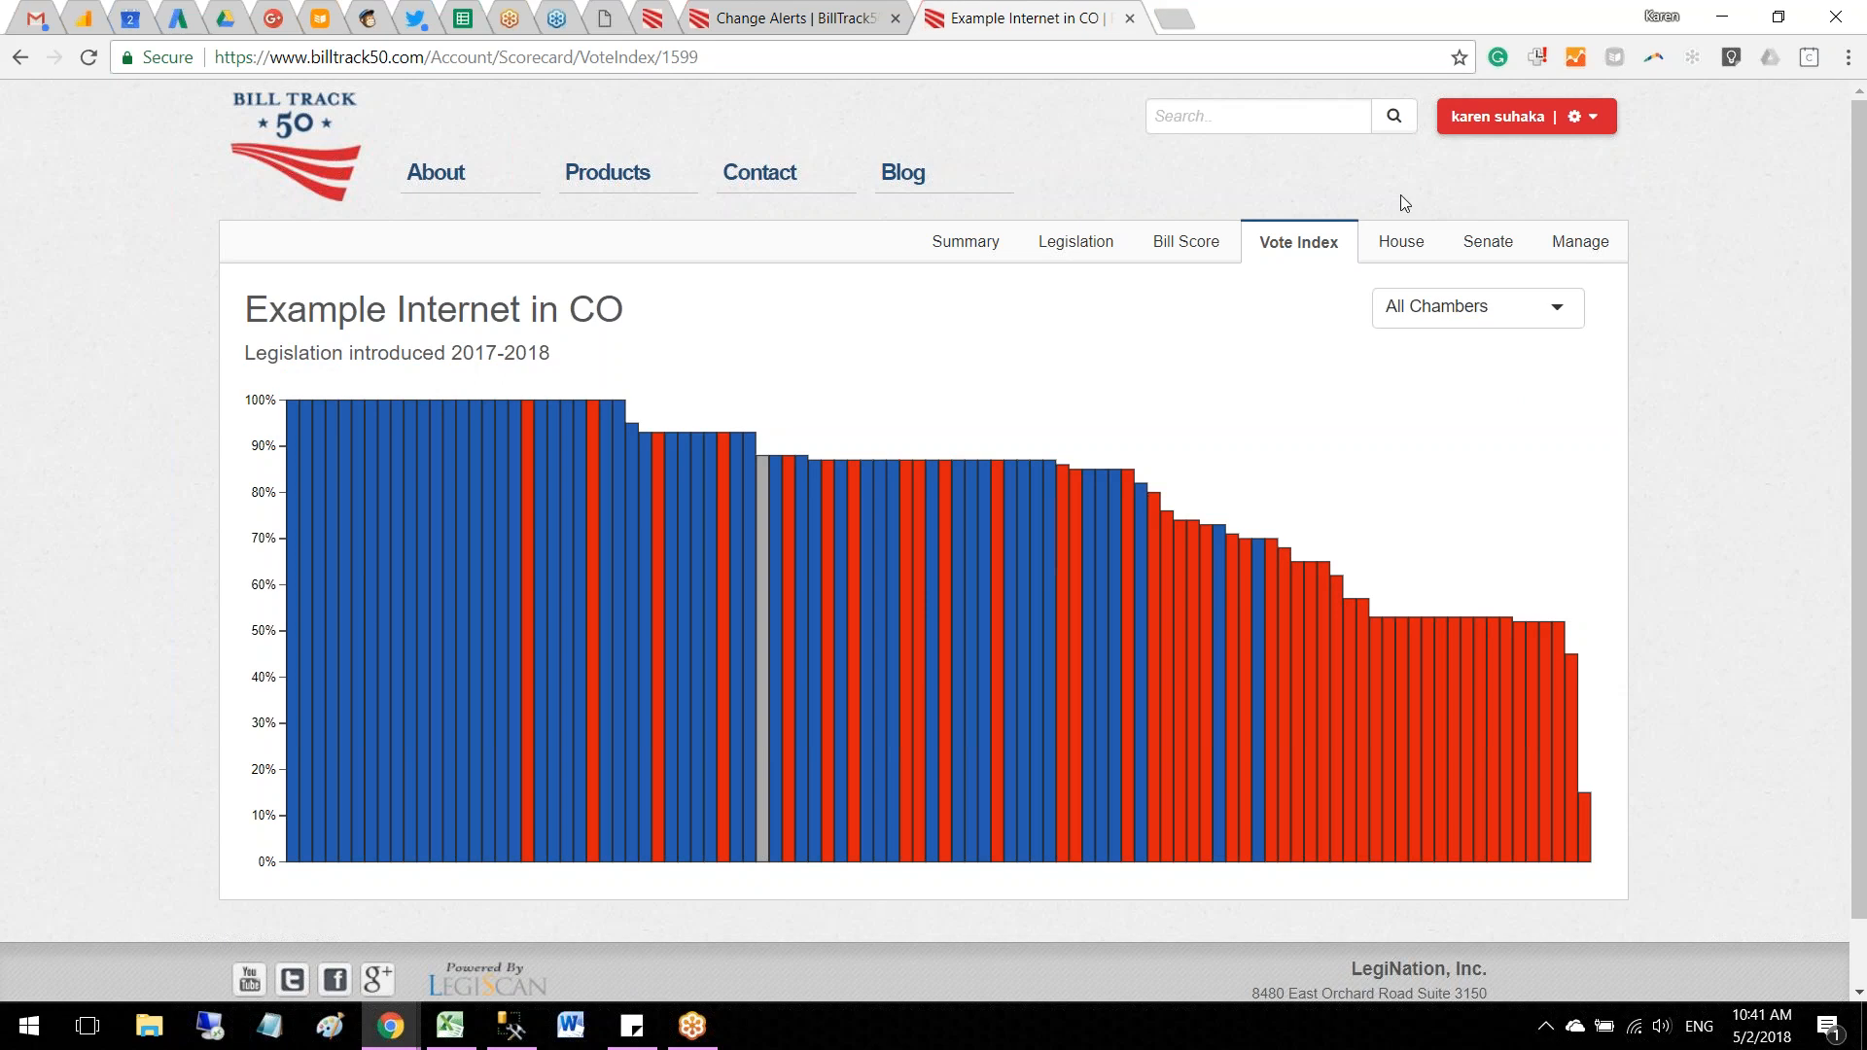
click(1397, 249)
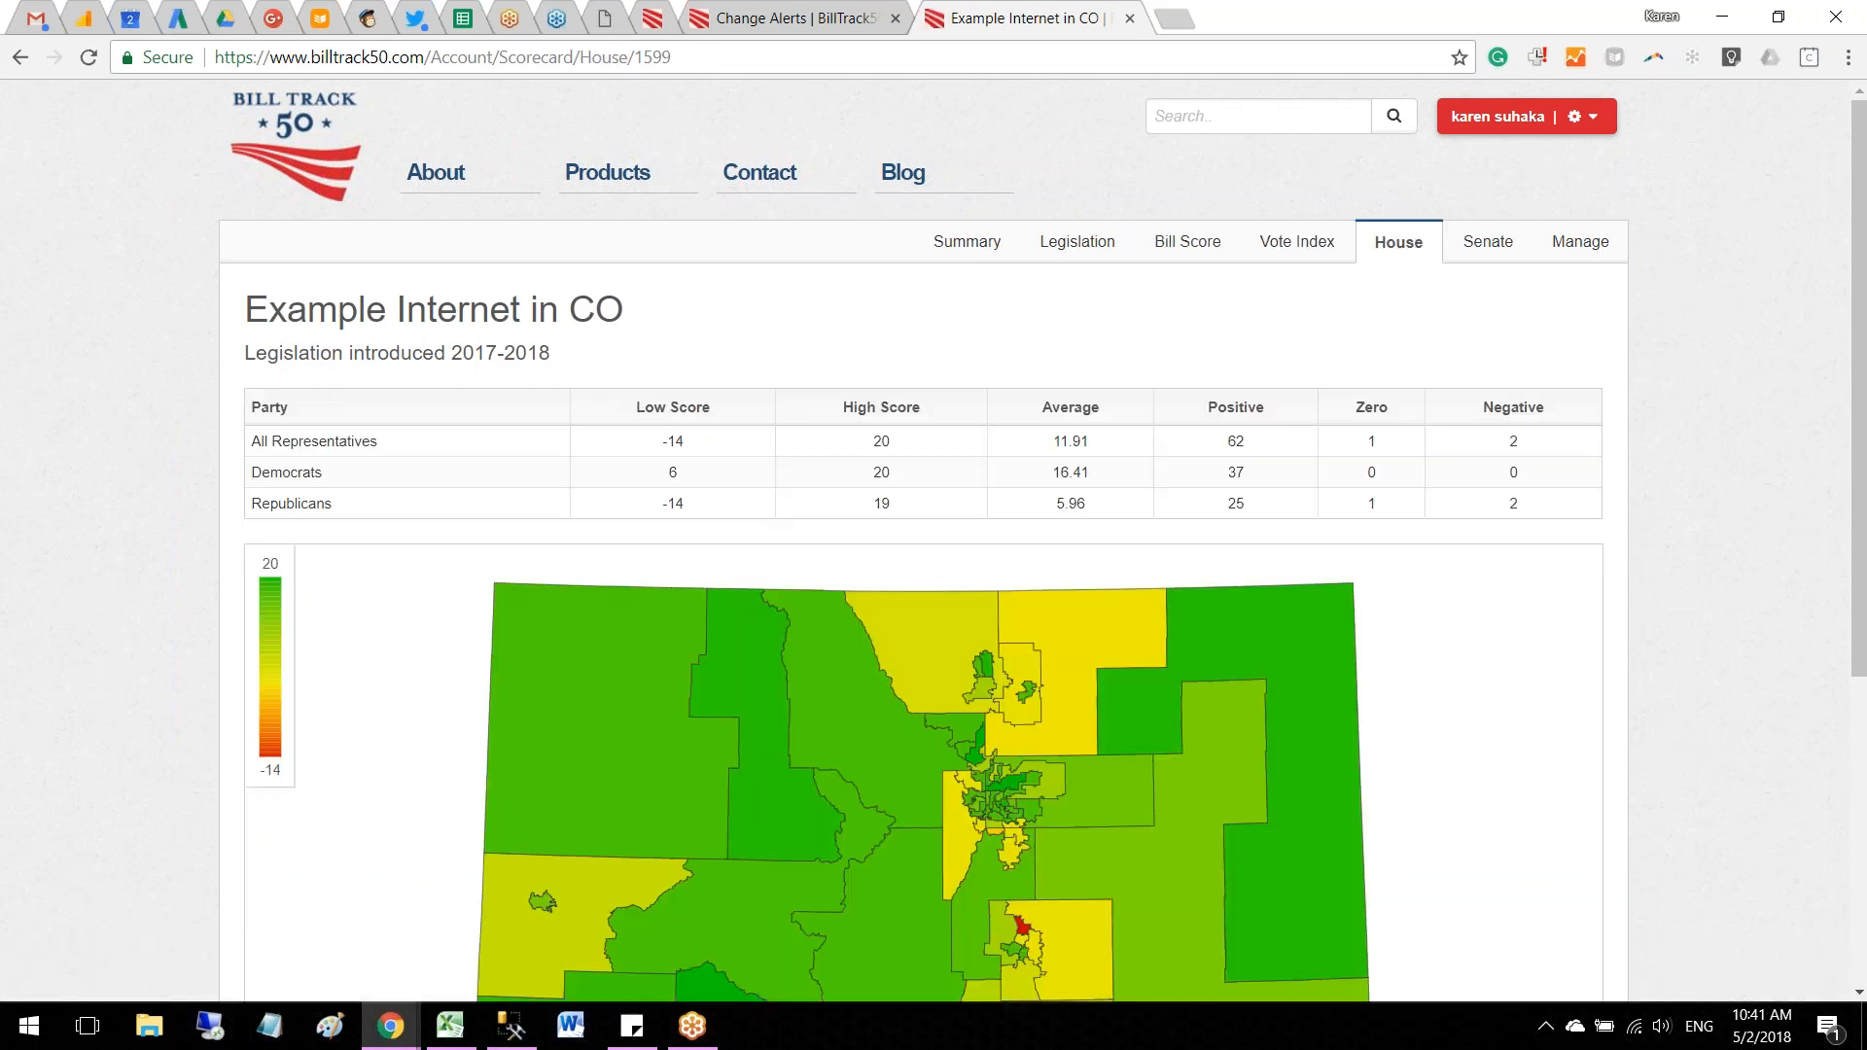
scroll(1467, 535, down, 3)
mouse_move(1035, 561)
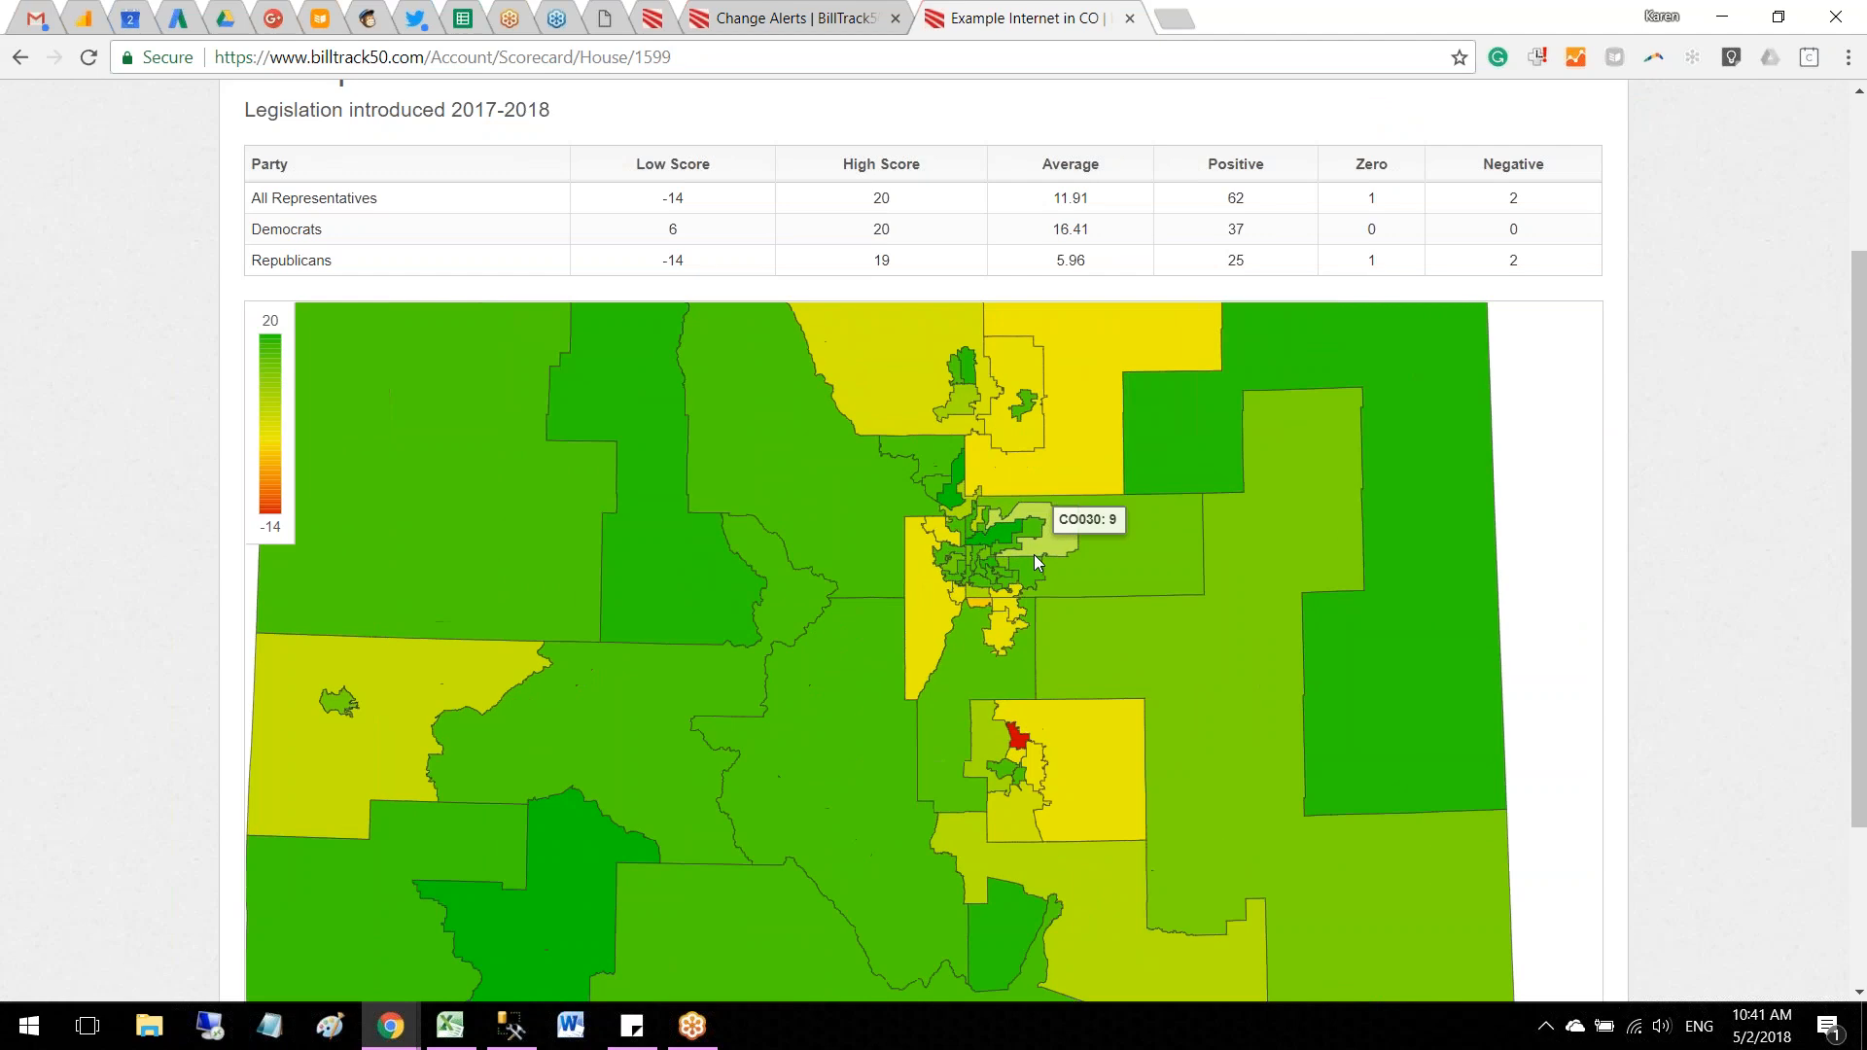
scroll(1480, 273, up, 3)
Step: Review the Senate's party score table and inspect the Senate district score map, including district CO001
click(1484, 245)
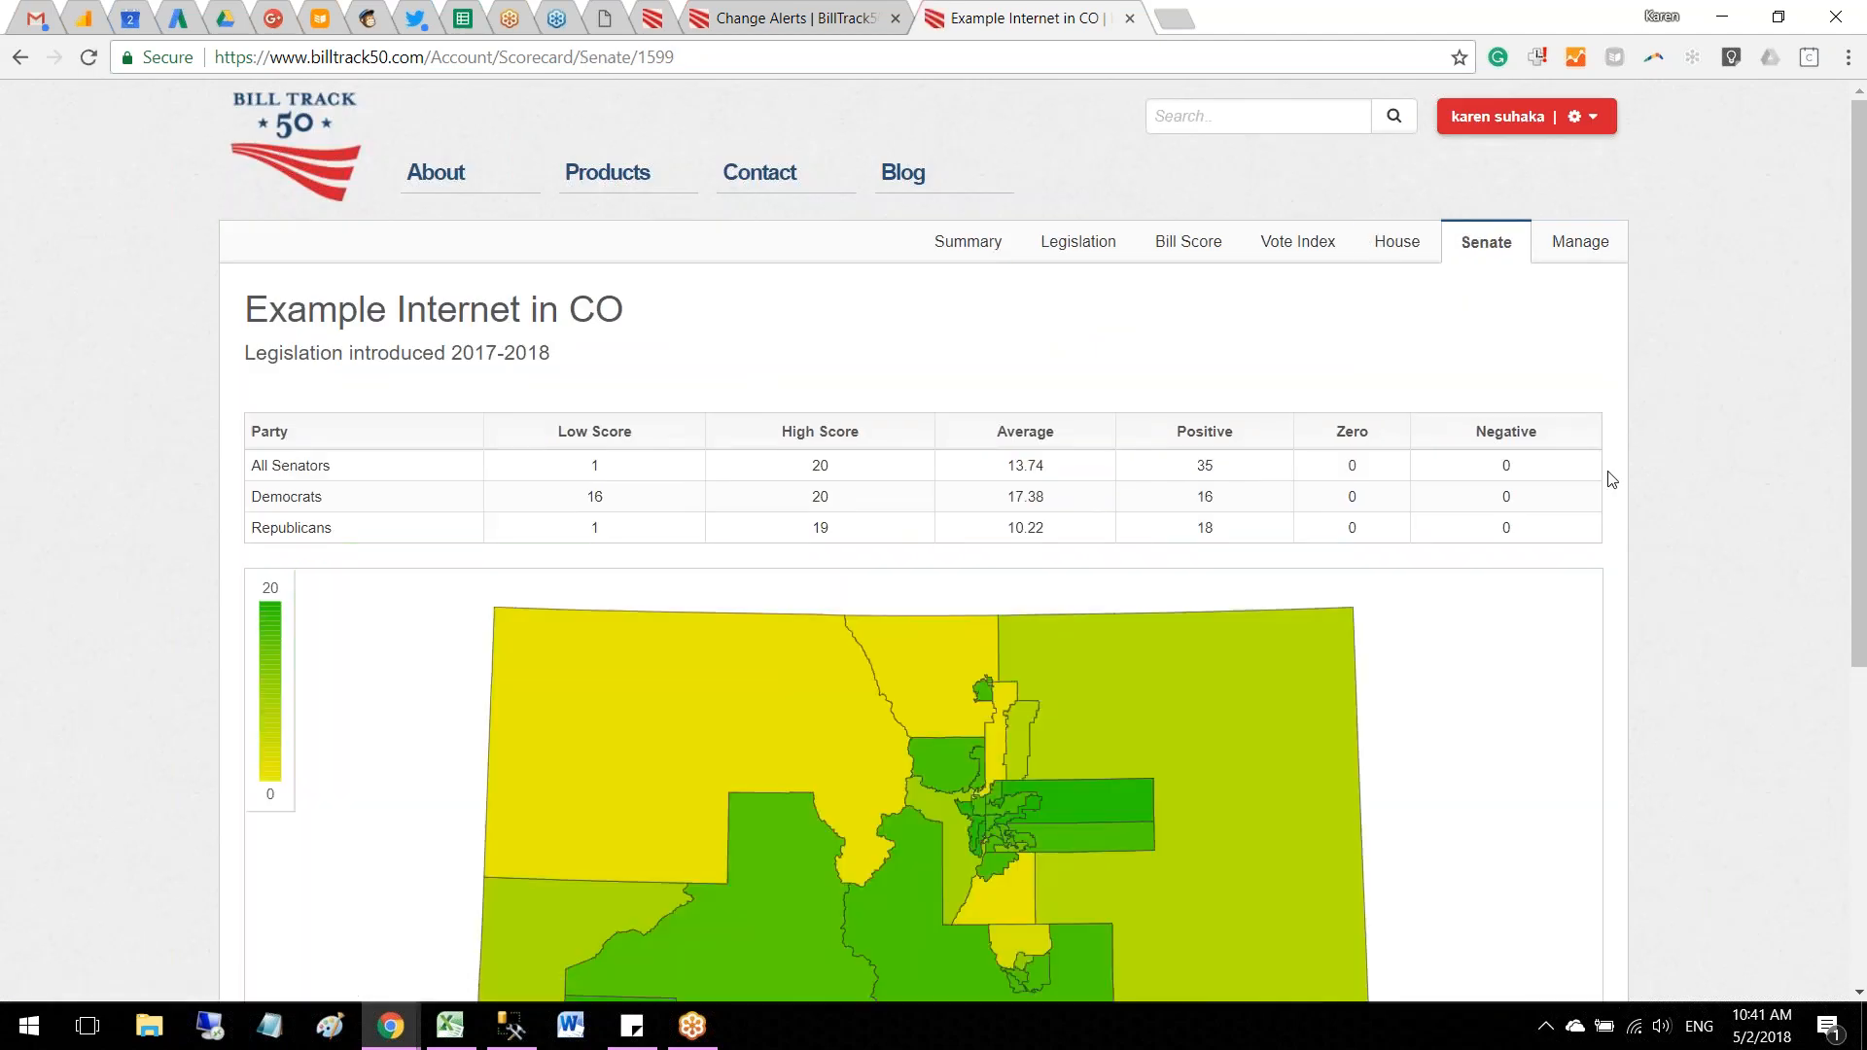
scroll(1611, 479, down, 3)
scroll(1609, 478, down, 2)
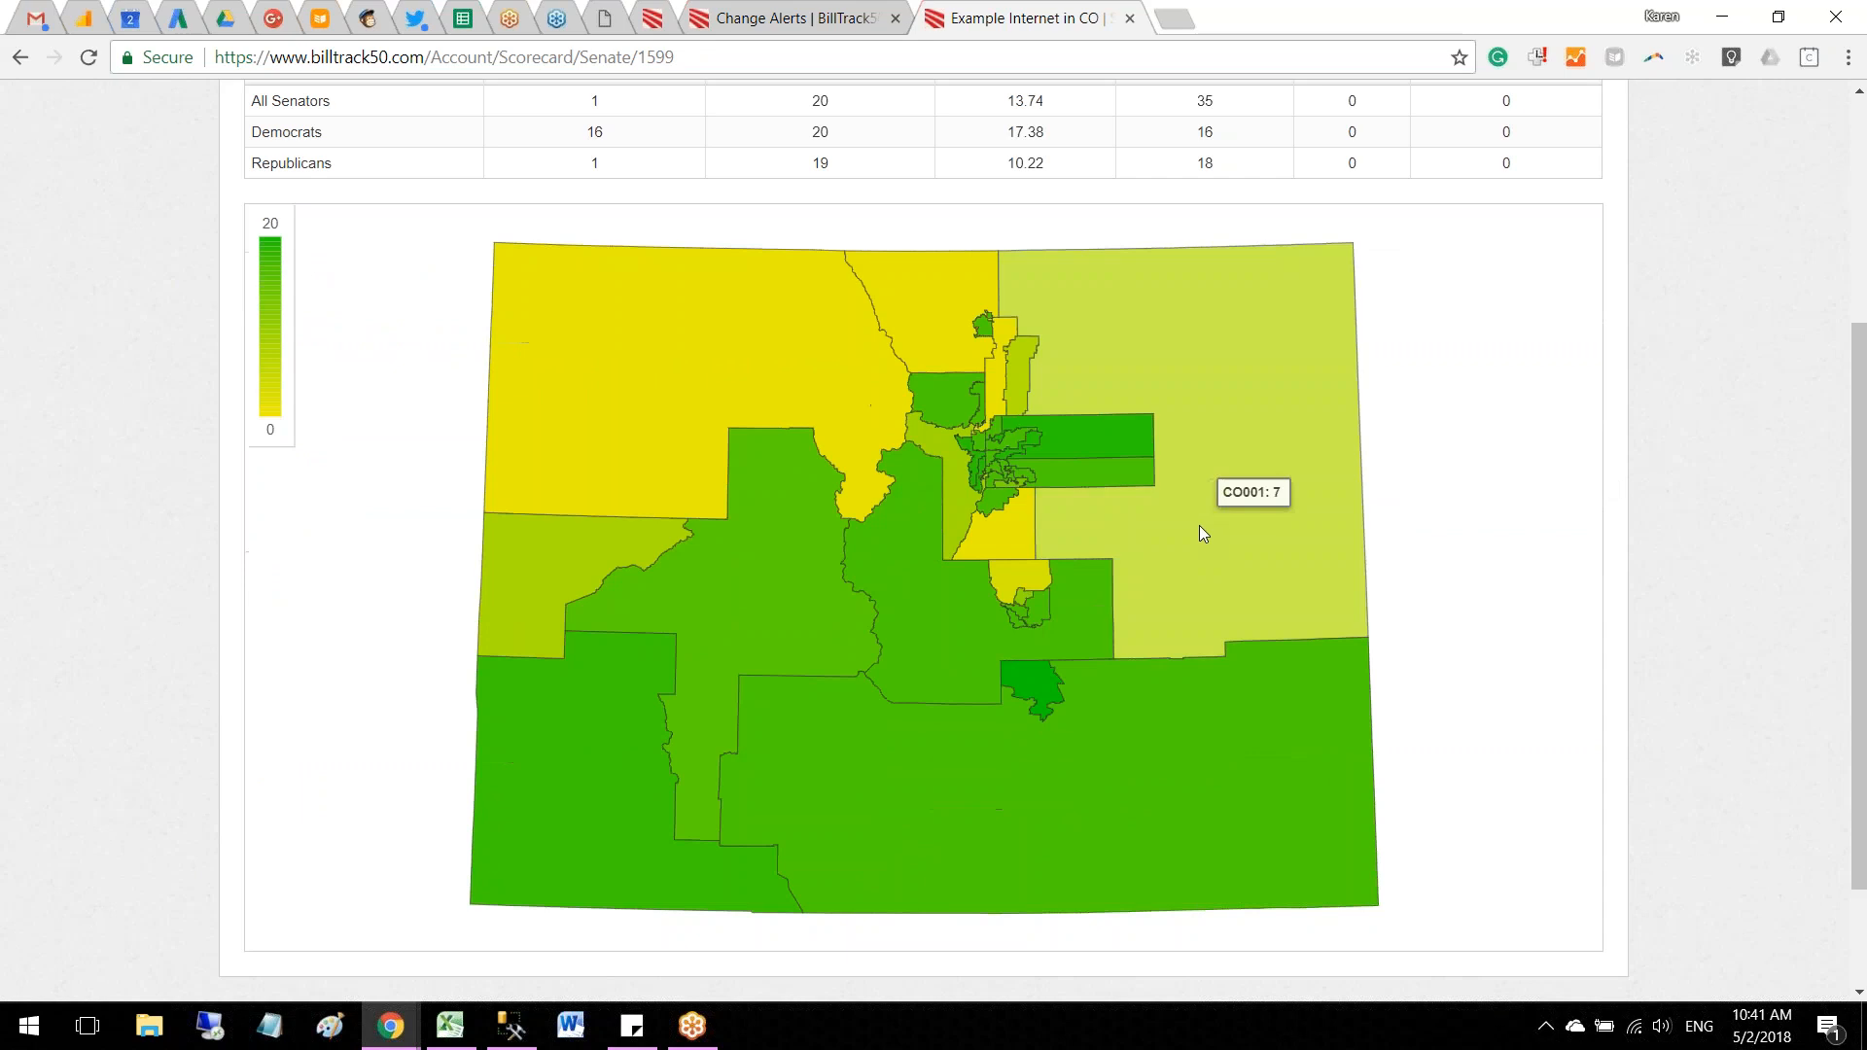
scroll(1420, 639, up, 5)
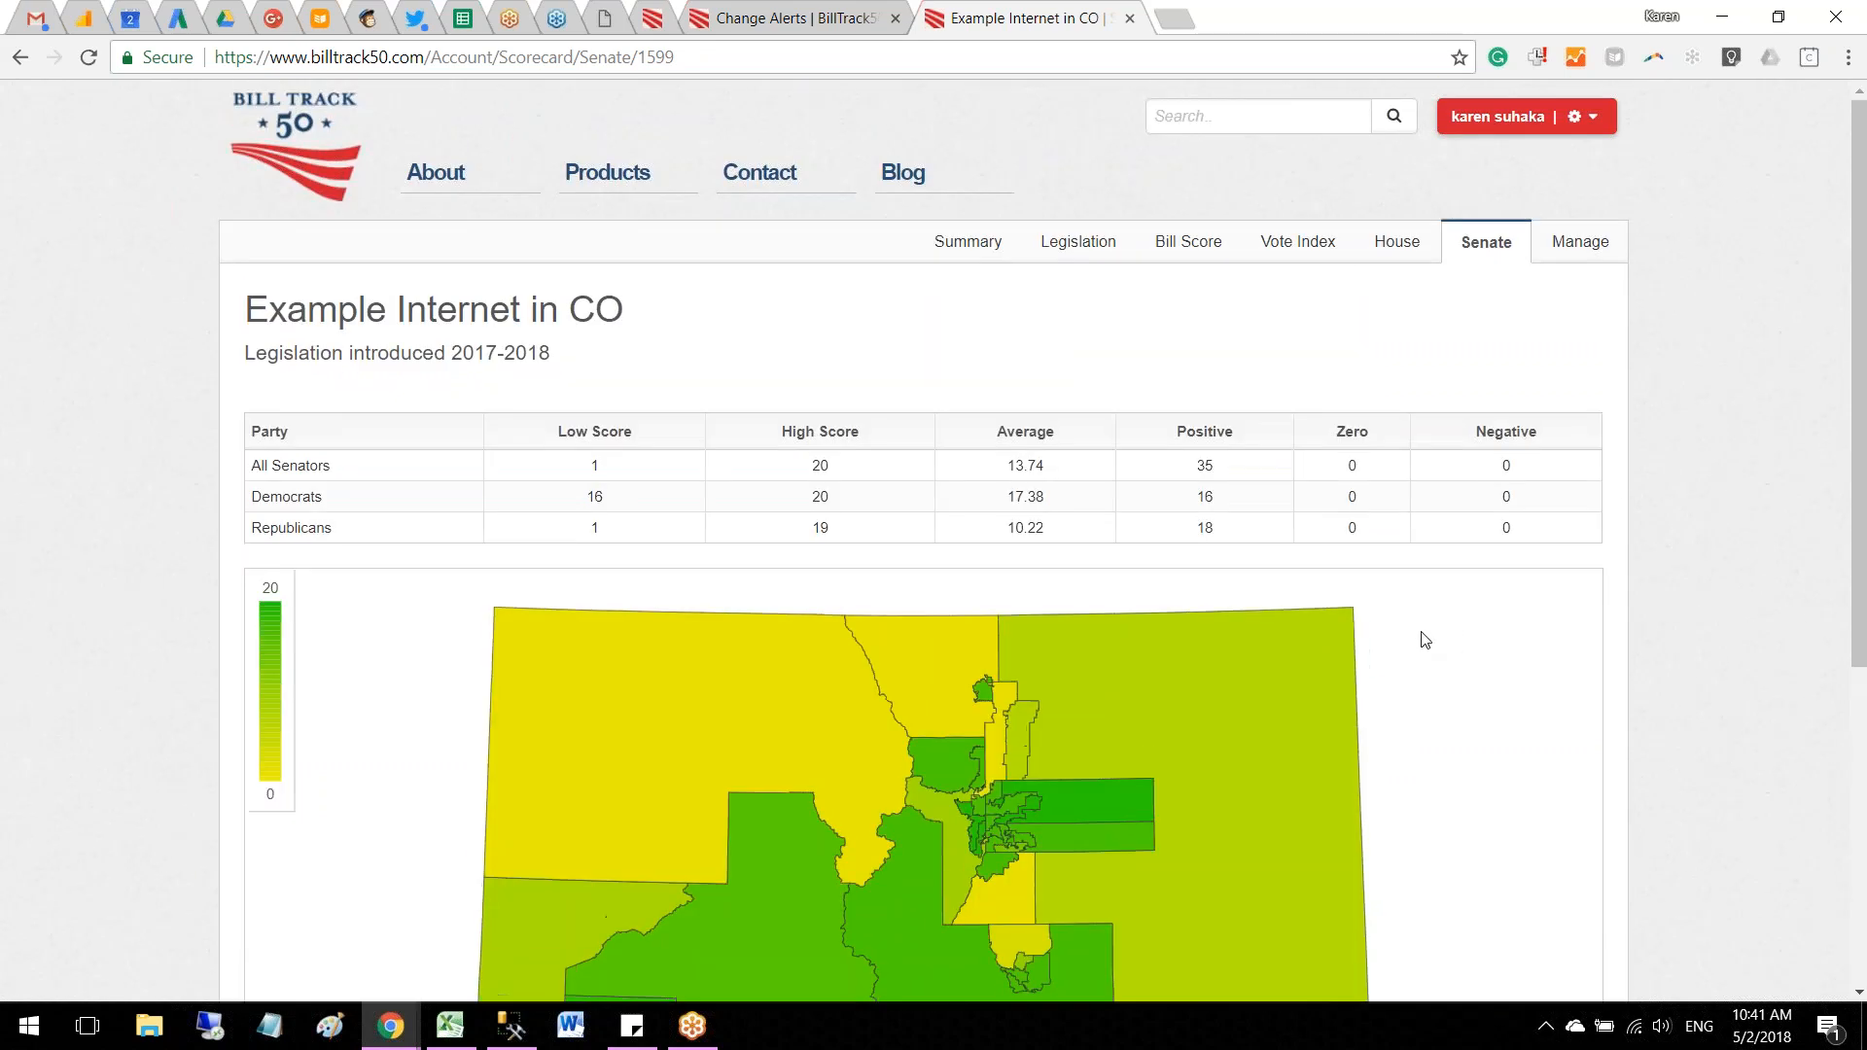
Step: Review the scorecard's management settings, switching public access on to see its URLs and iframe code and off again
click(968, 242)
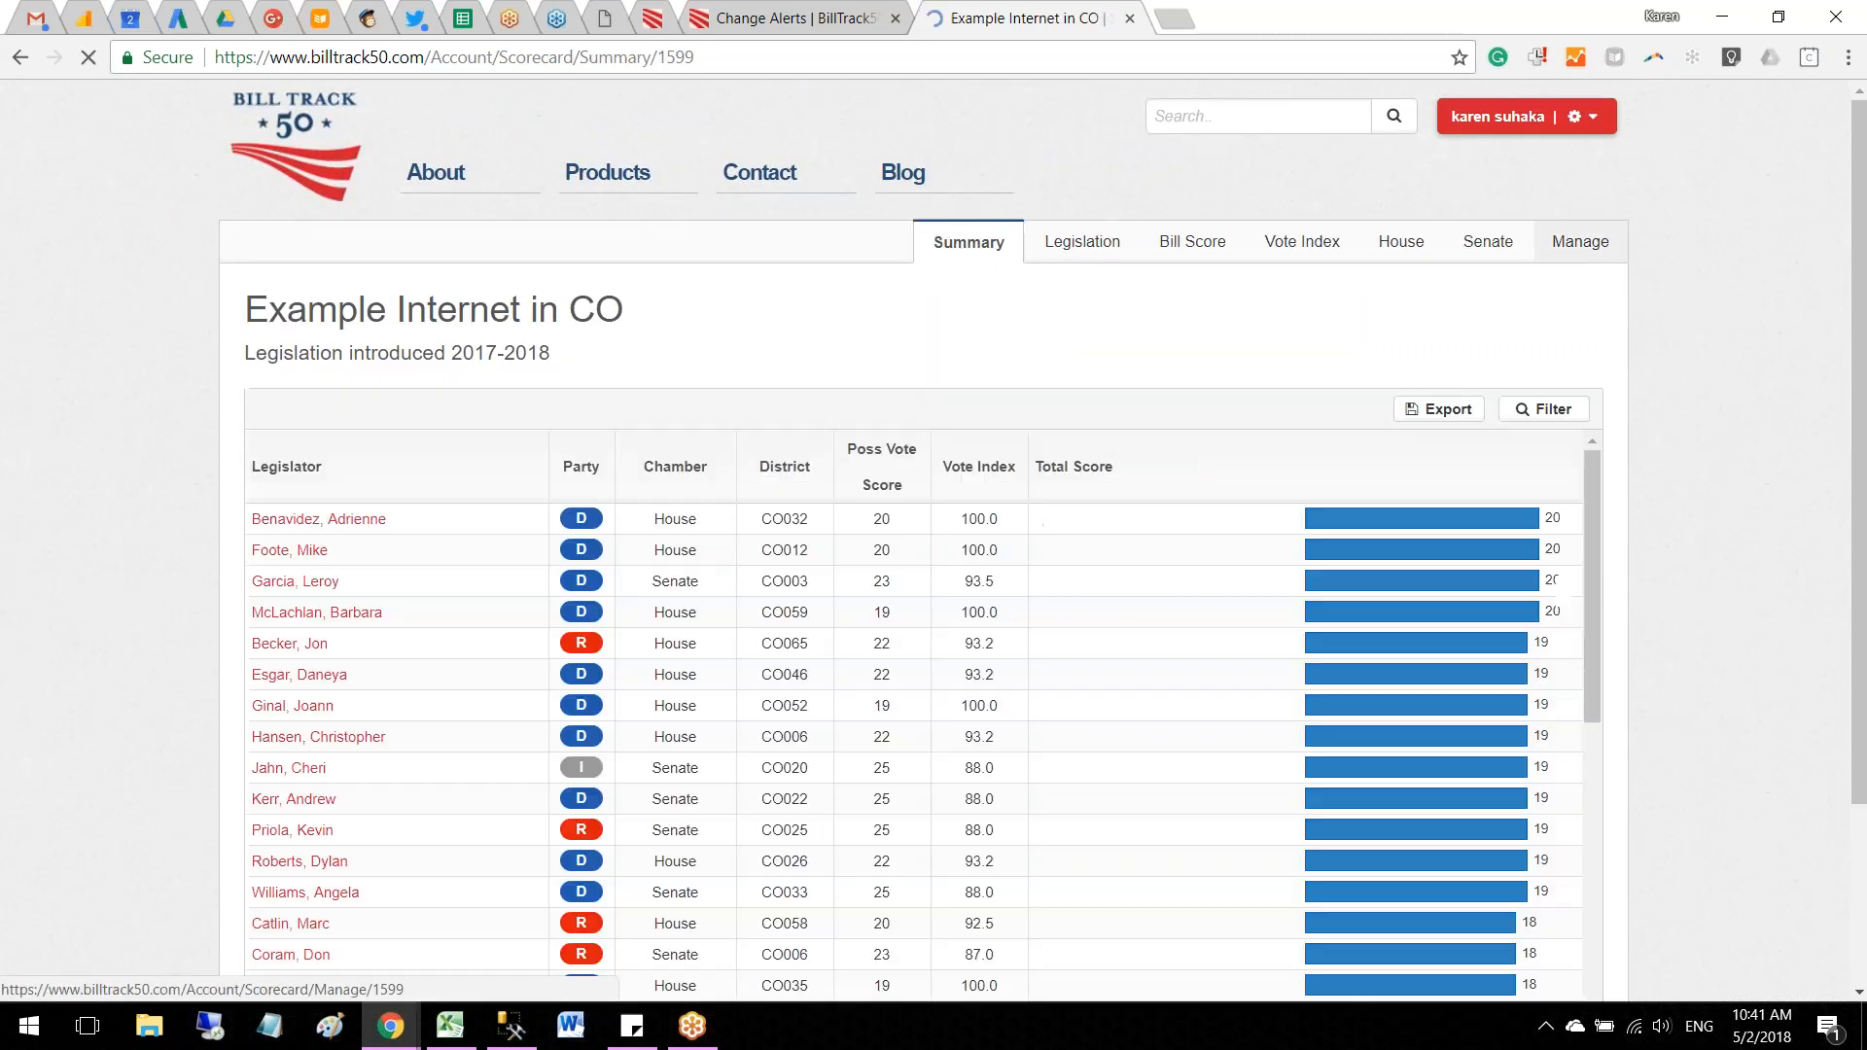
click(1583, 245)
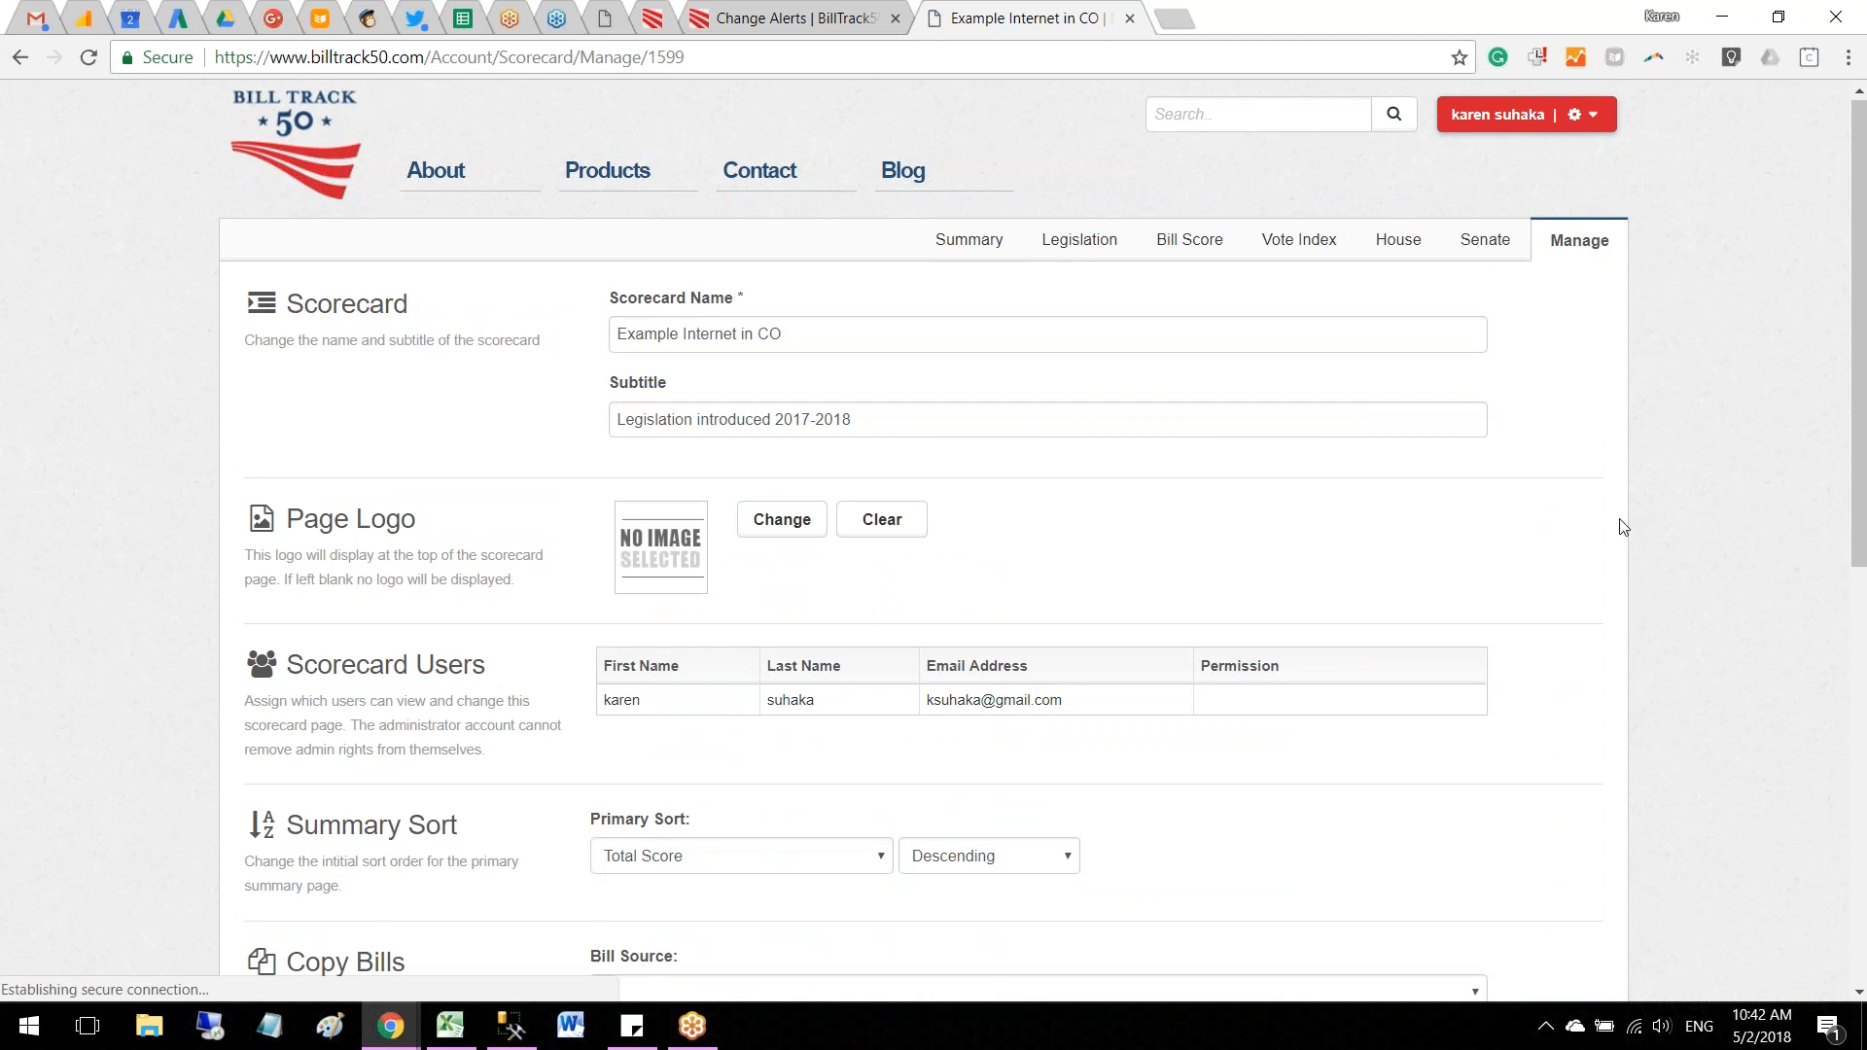
scroll(1619, 525, down, 5)
scroll(1622, 526, down, 3)
click(603, 615)
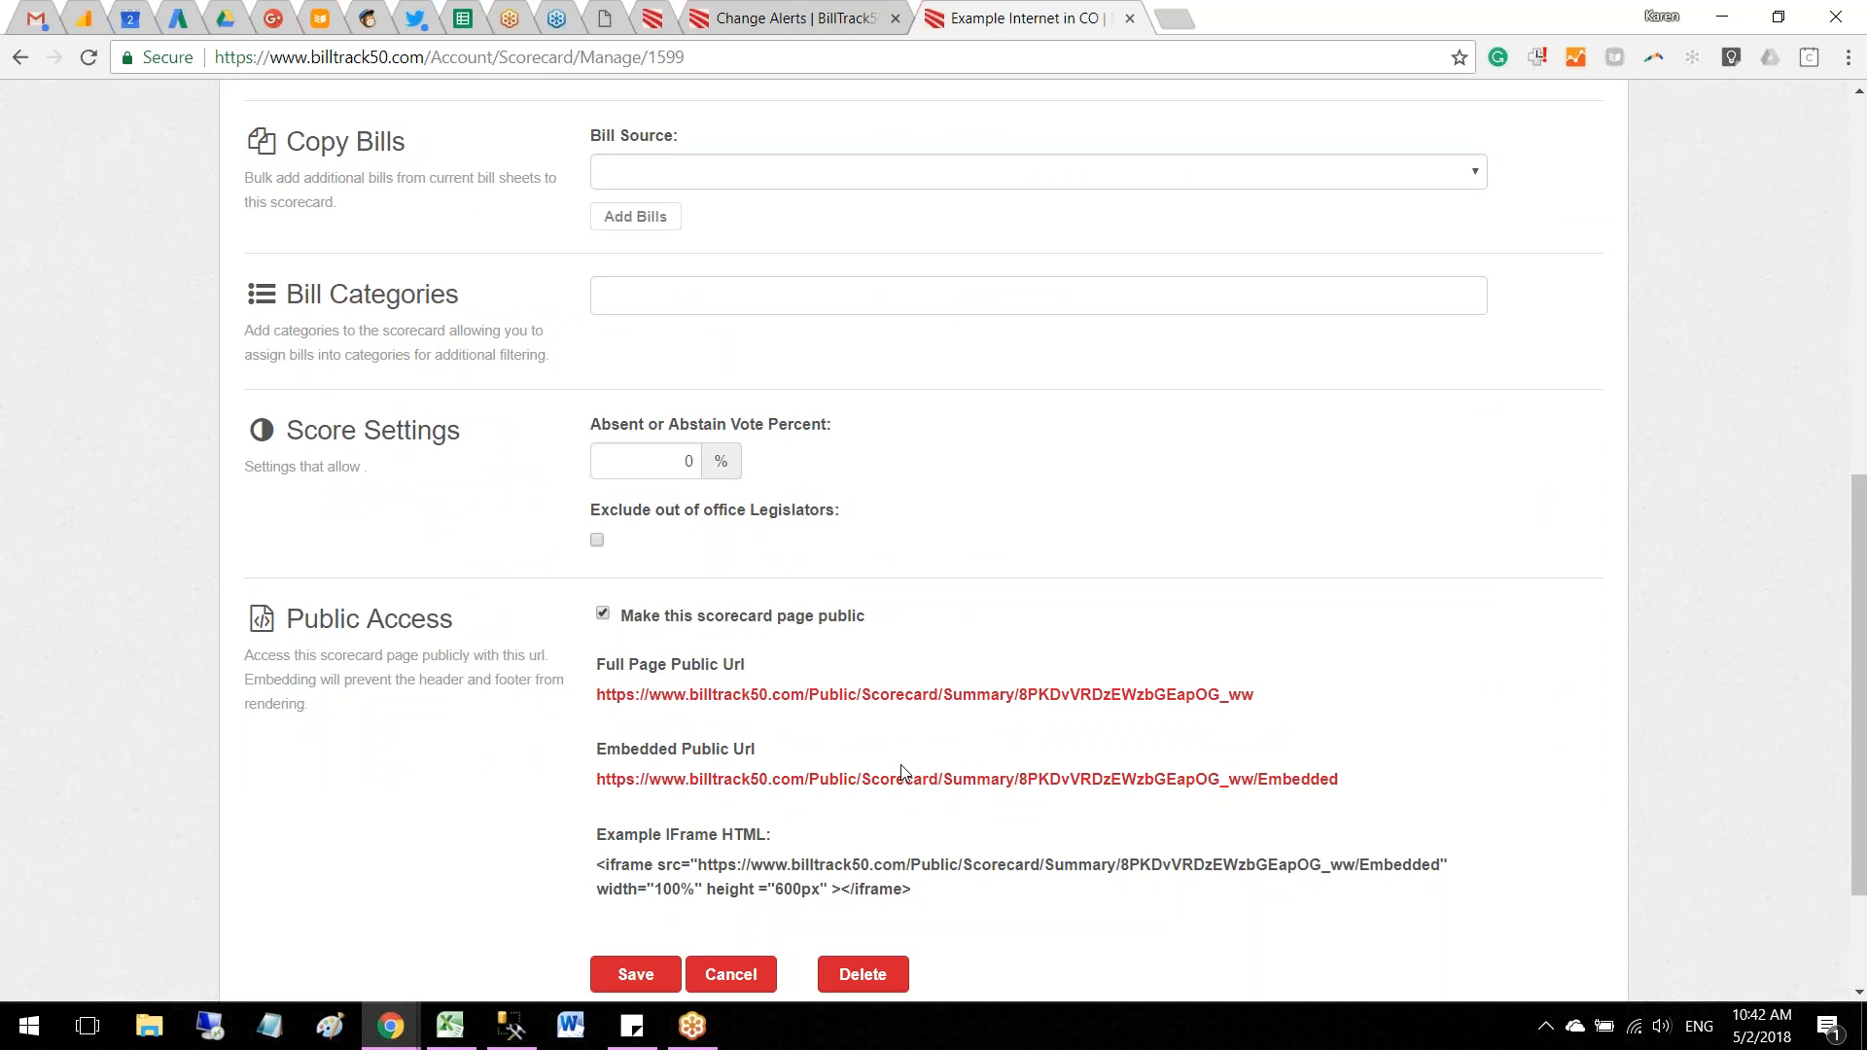
click(602, 615)
scroll(1281, 680, up, 9)
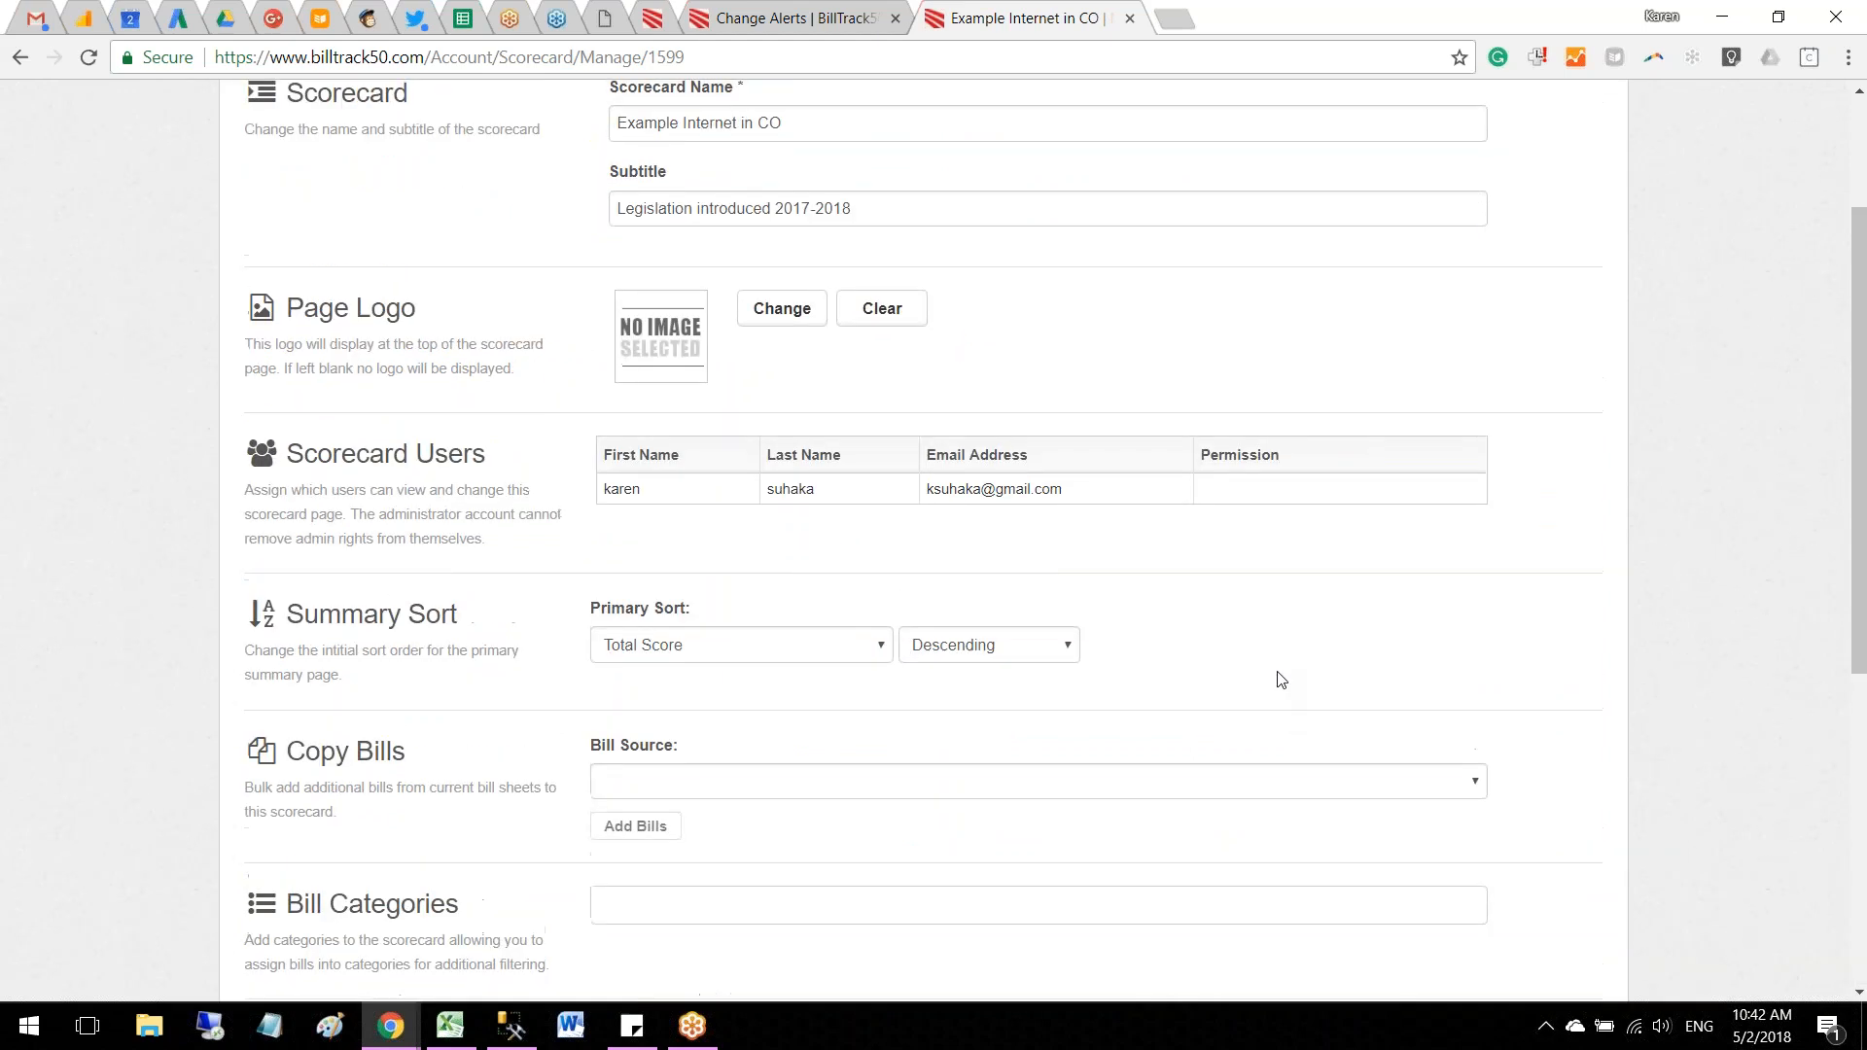
Step: Return to the scorecard summary and open the site's contact form page
click(969, 242)
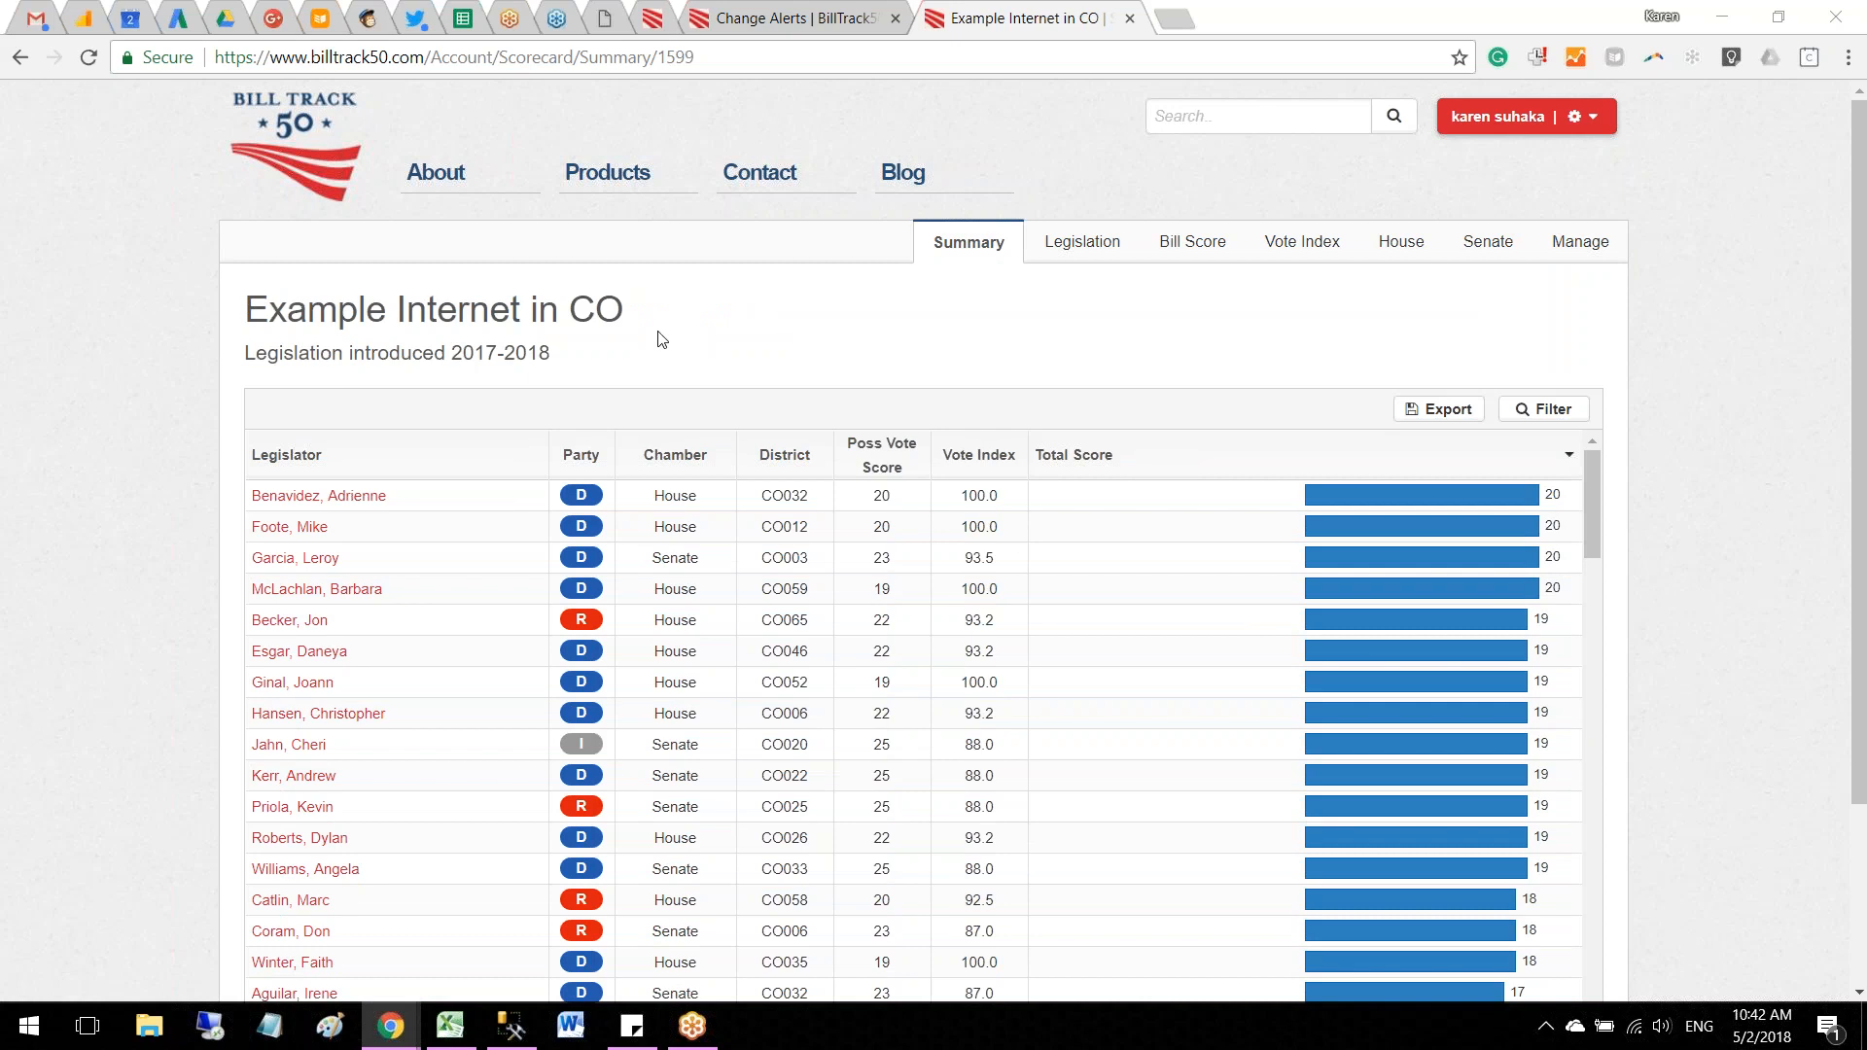
click(751, 185)
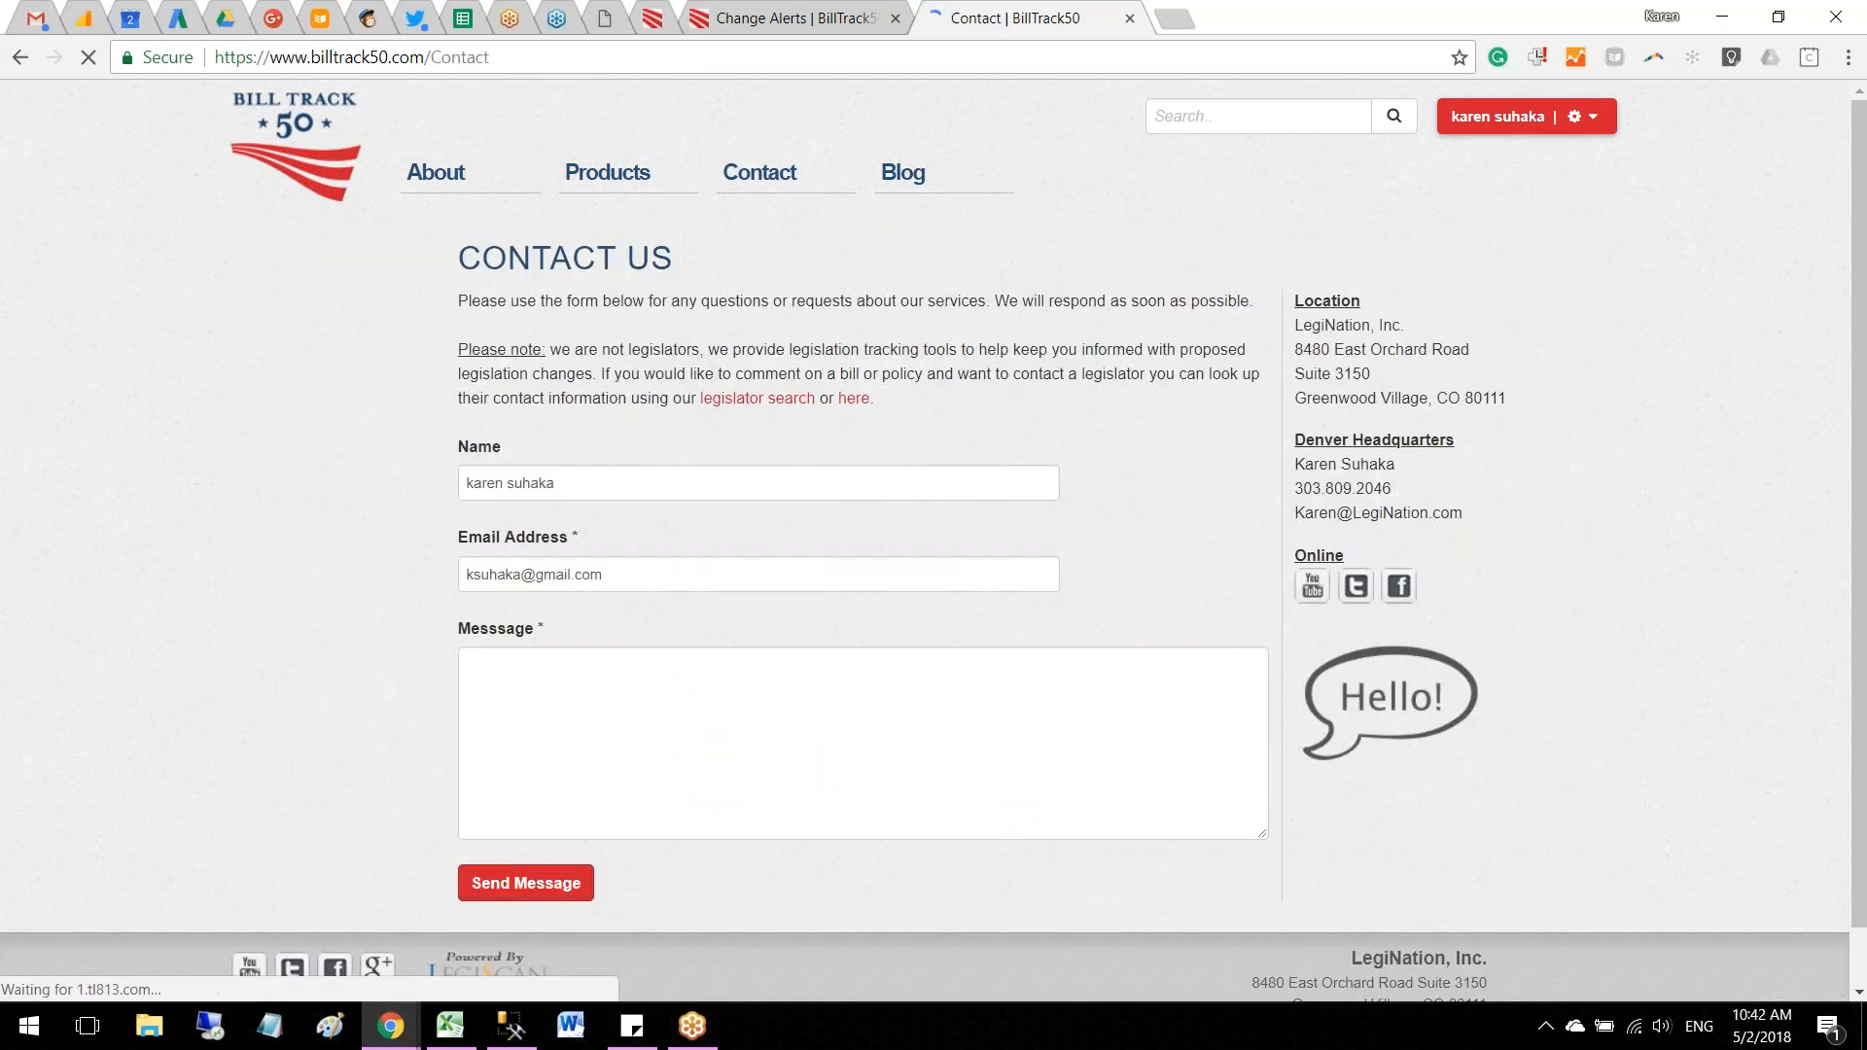